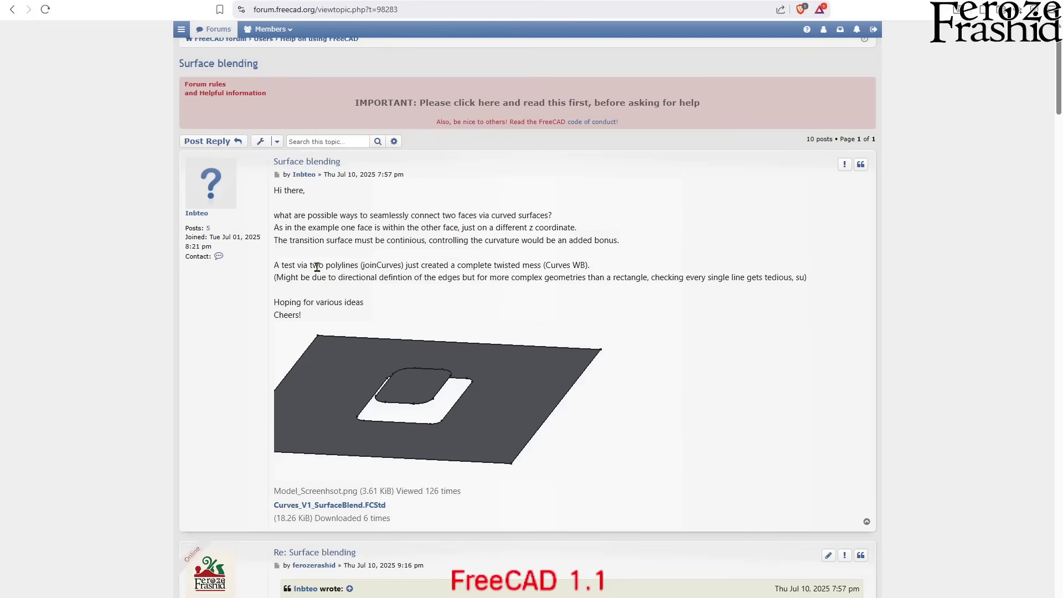
# - Review the Surface blending forum thread, including the original question, the posted example models and the replies
pyautogui.scroll(-9, 317, 268)
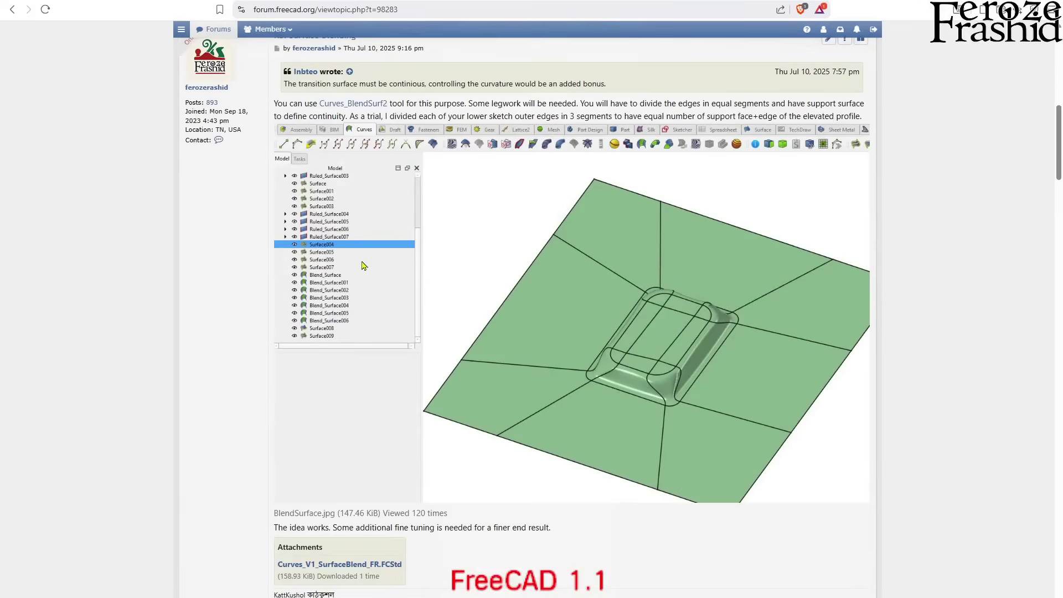
pyautogui.scroll(1, 365, 266)
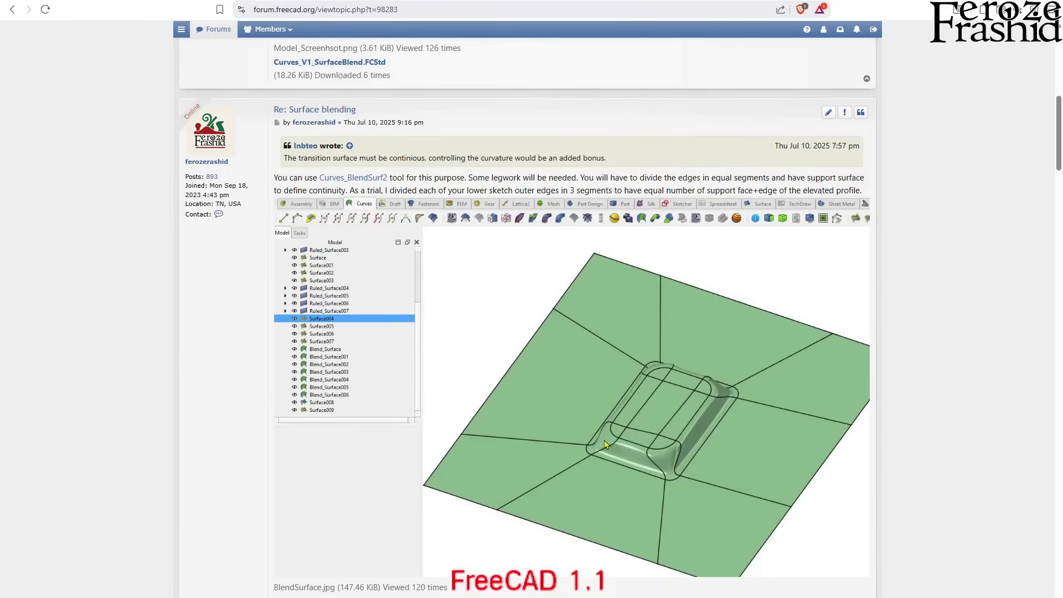
pyautogui.scroll(-12, 612, 442)
pyautogui.scroll(-20, 613, 439)
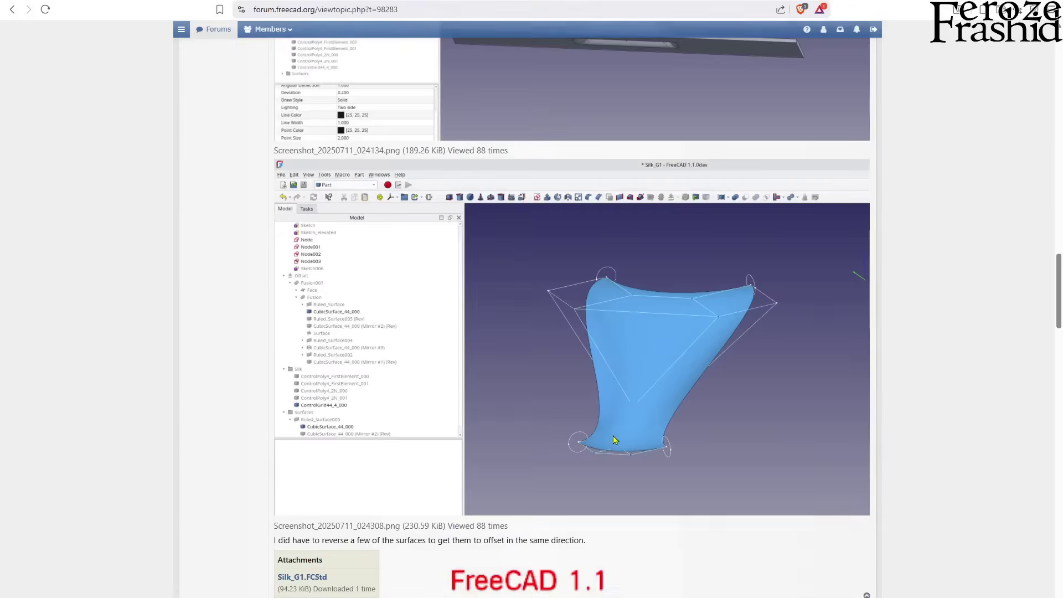
pyautogui.scroll(4, 475, 288)
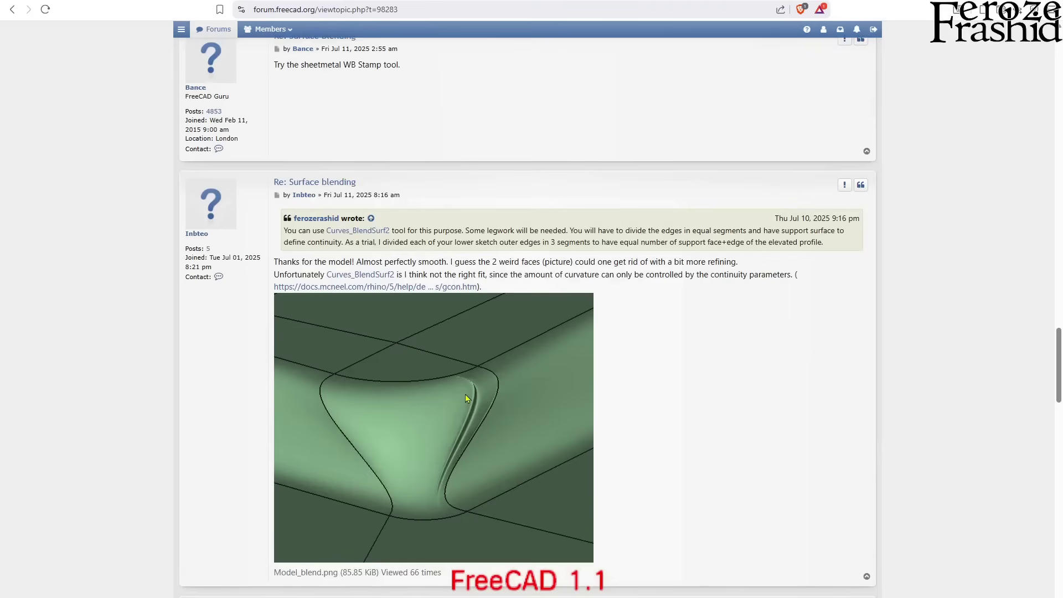
pyautogui.scroll(18, 498, 434)
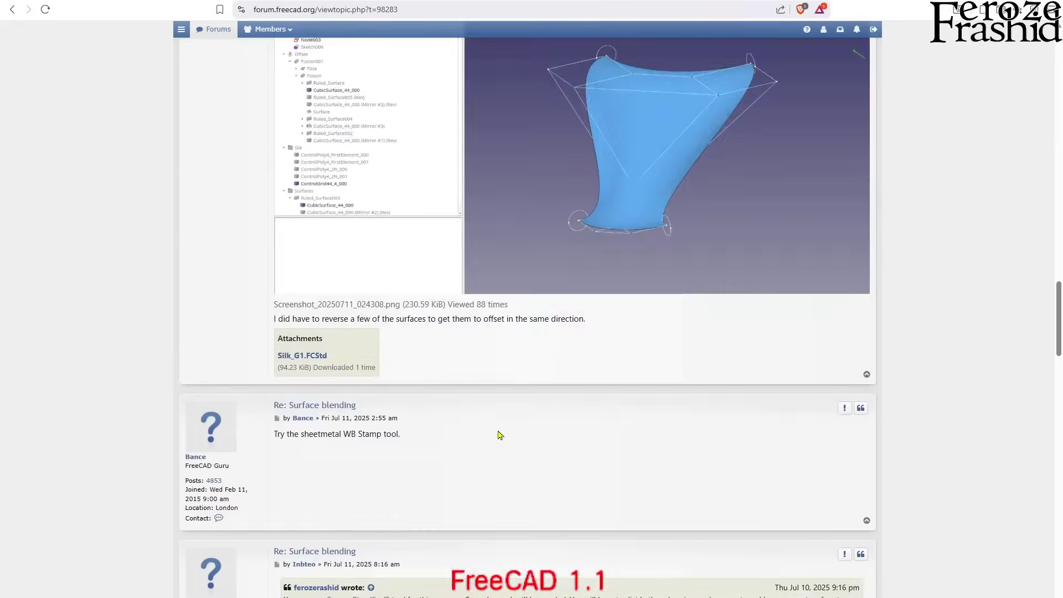
pyautogui.scroll(5, 522, 385)
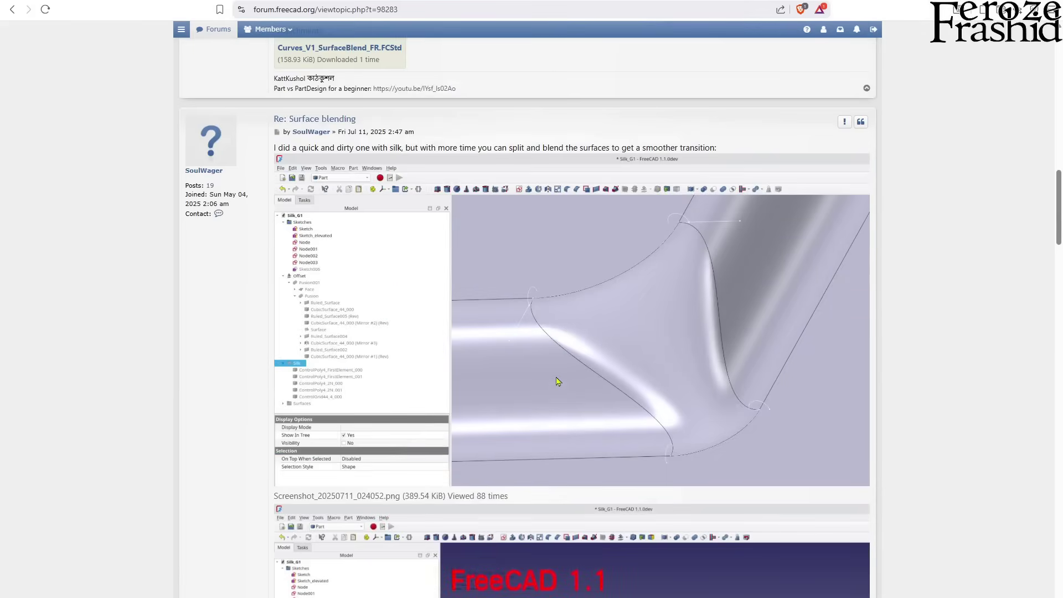
pyautogui.scroll(-5, 607, 415)
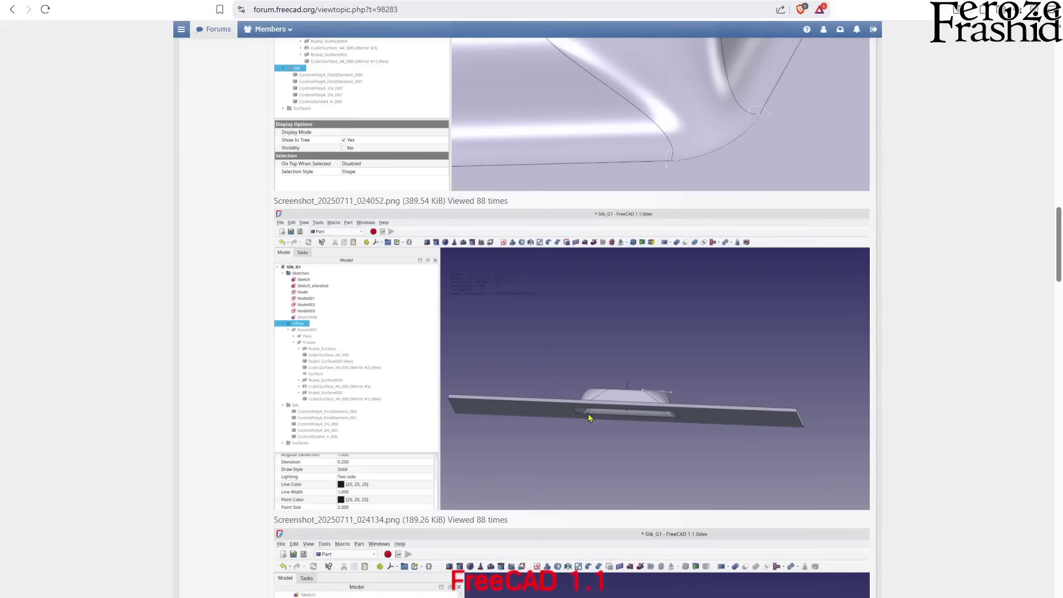
pyautogui.scroll(5, 588, 413)
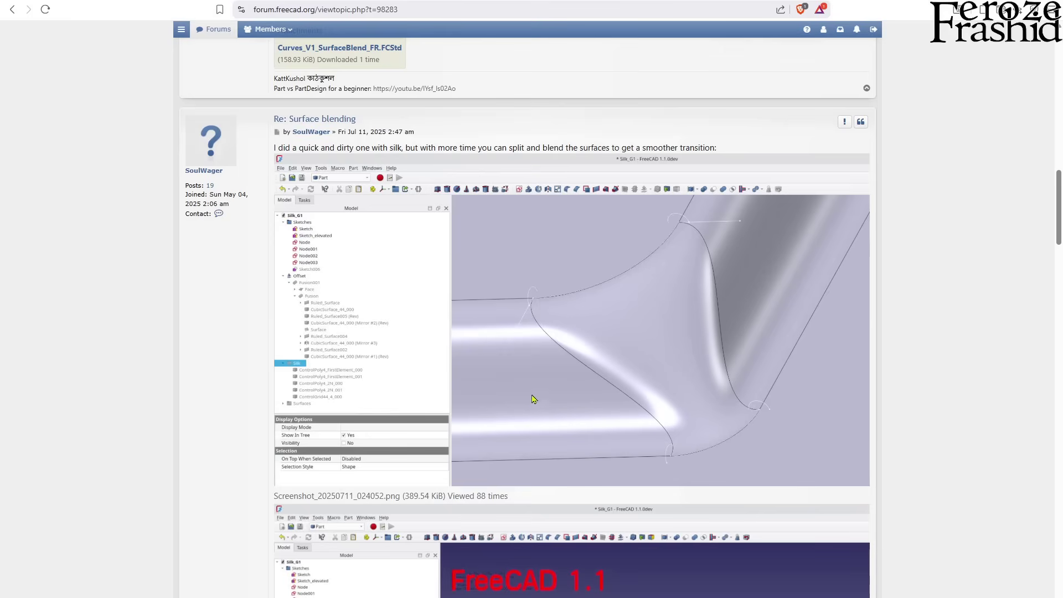
pyautogui.scroll(-13, 534, 399)
pyautogui.scroll(-4, 533, 399)
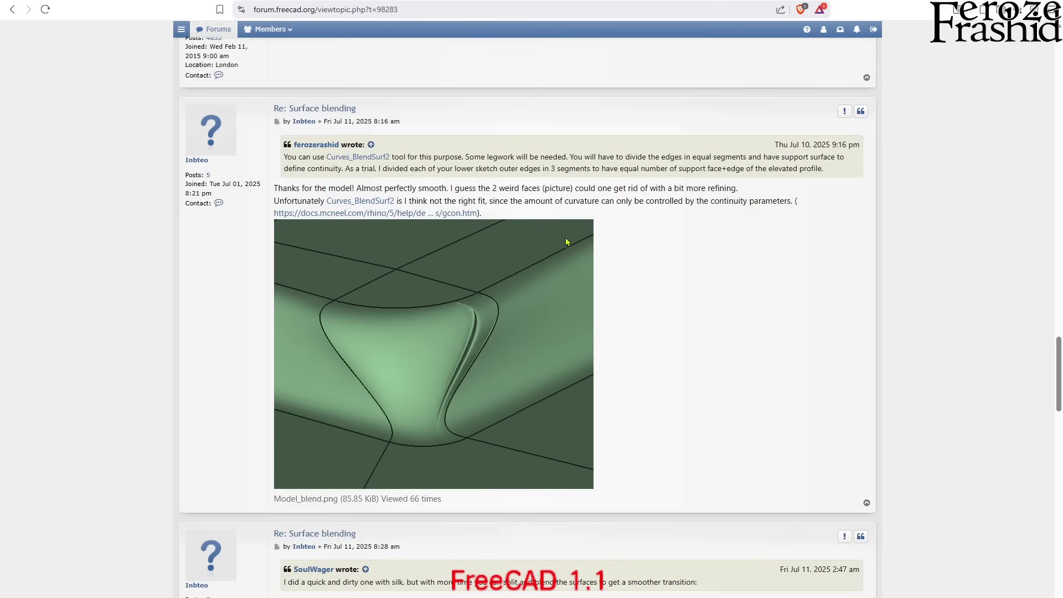
pyautogui.scroll(3, 692, 183)
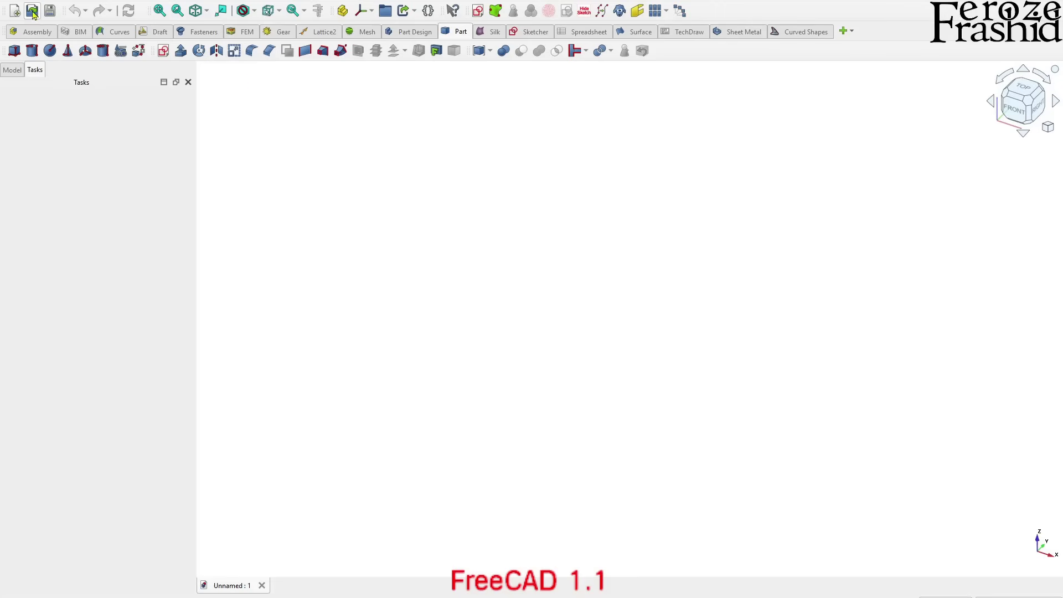
# - Switch to FreeCAD, open Curves_V1_SurfaceBlend from the Downloads folder and show the model in an isometric view
pyautogui.click(33, 11)
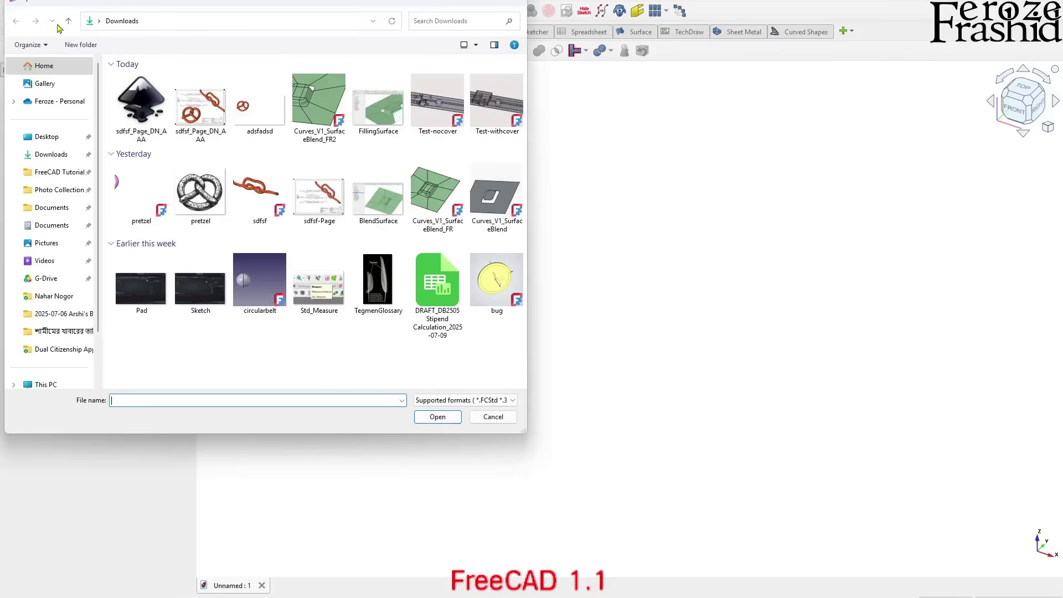
pyautogui.click(497, 214)
pyautogui.click(437, 417)
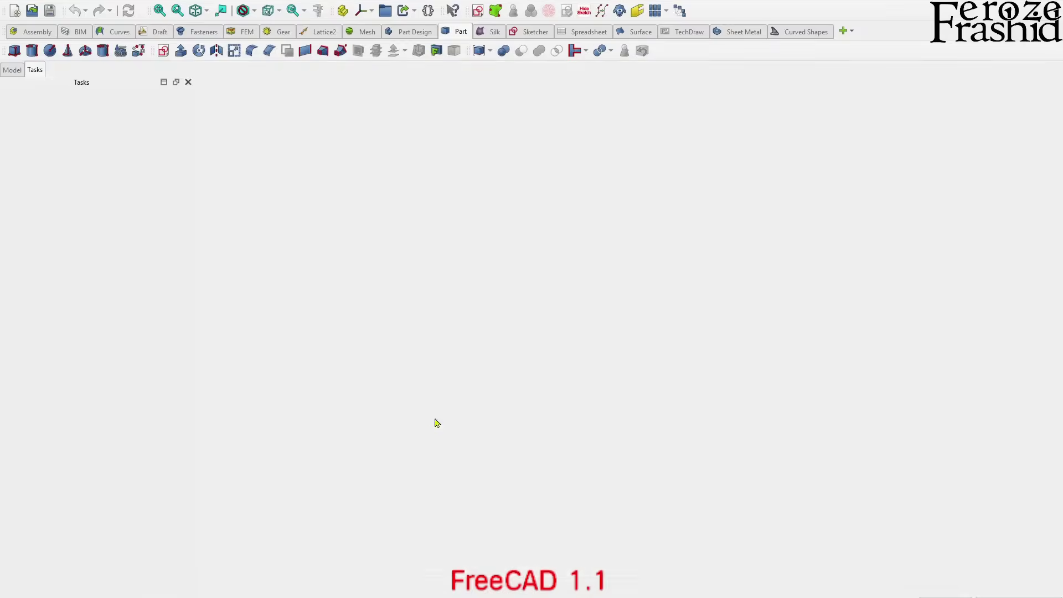
pyautogui.press('0')
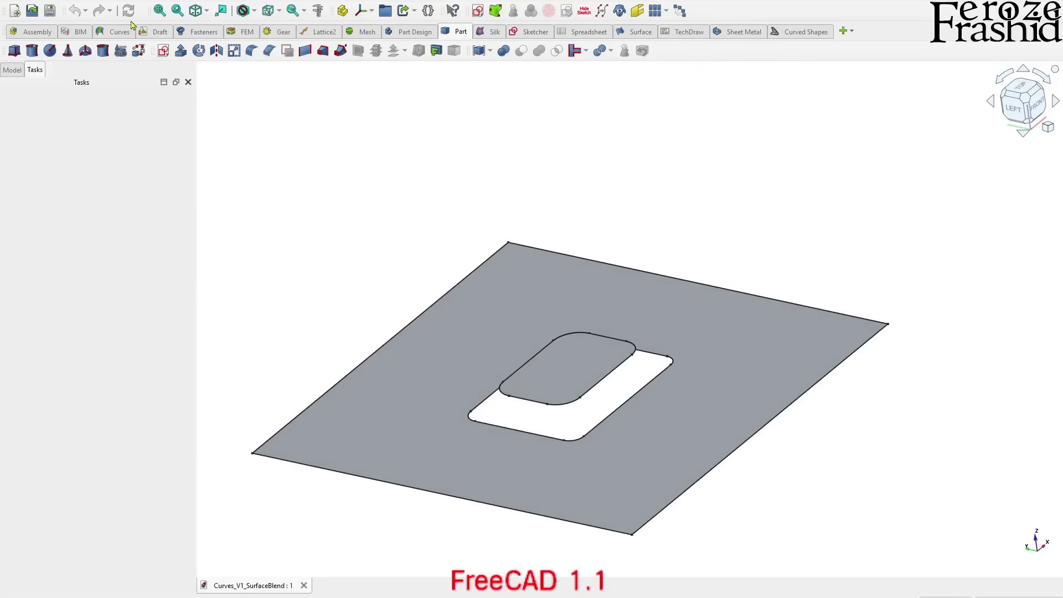
# - Check the installed FreeCAD version information and close it again
pyautogui.click(168, 1)
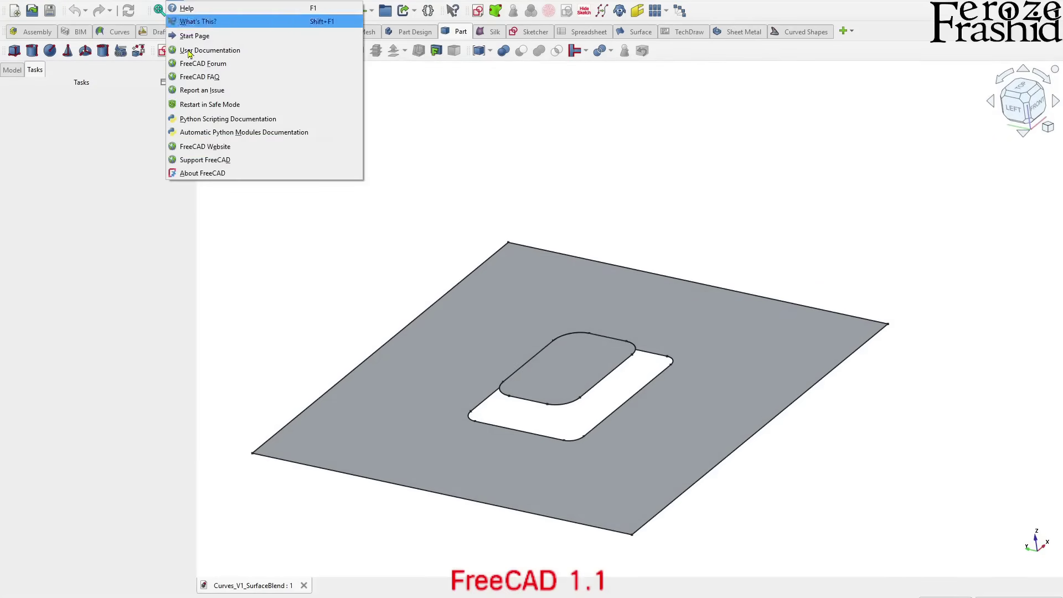
pyautogui.click(216, 170)
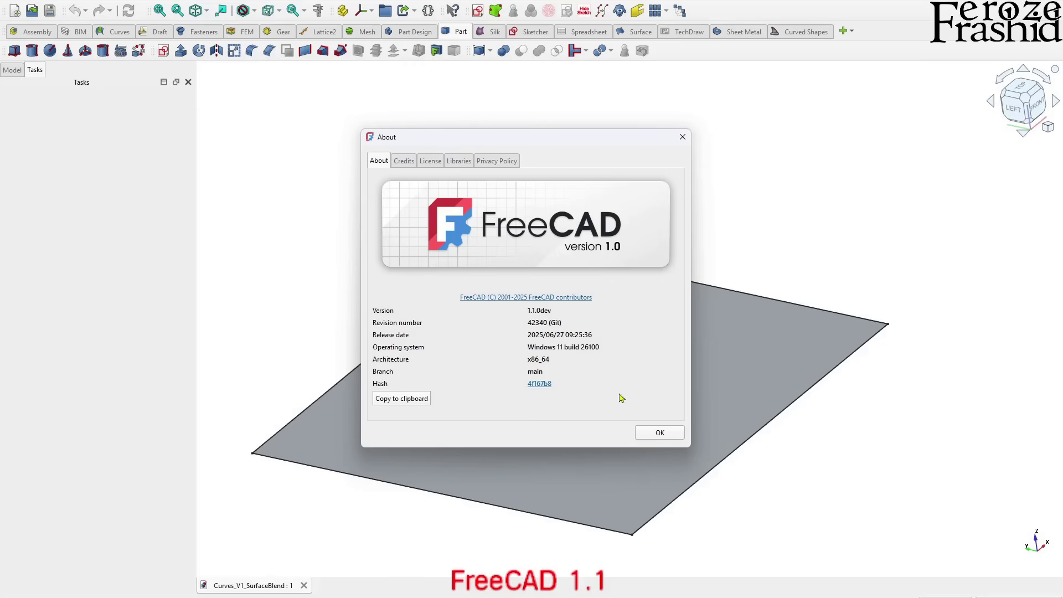
pyautogui.click(659, 433)
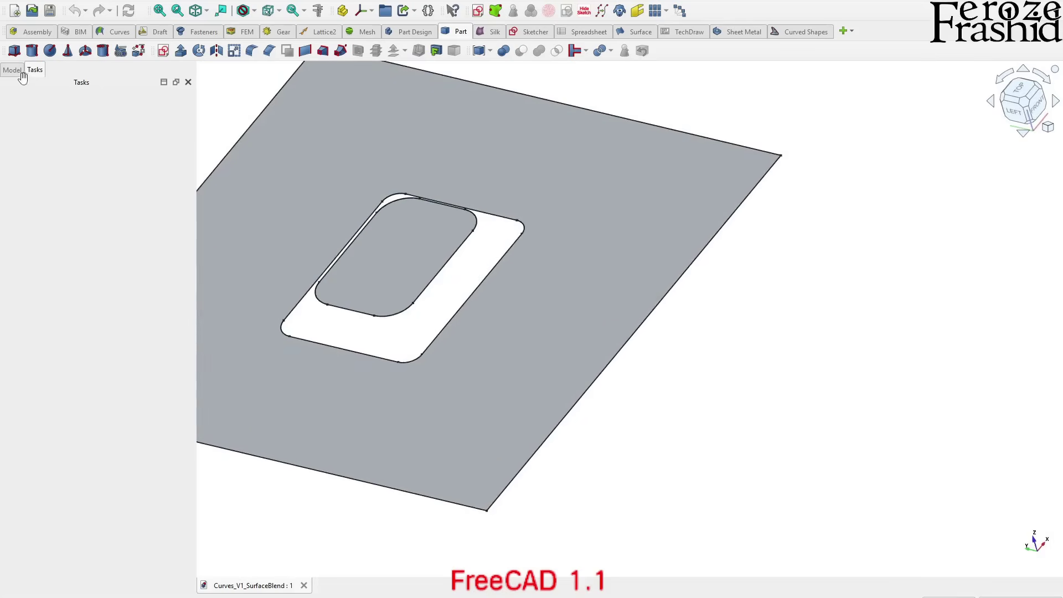
# - Show the model tree and examine the base face, the elevated face, their source sketches and the gap between them
pyautogui.click(12, 69)
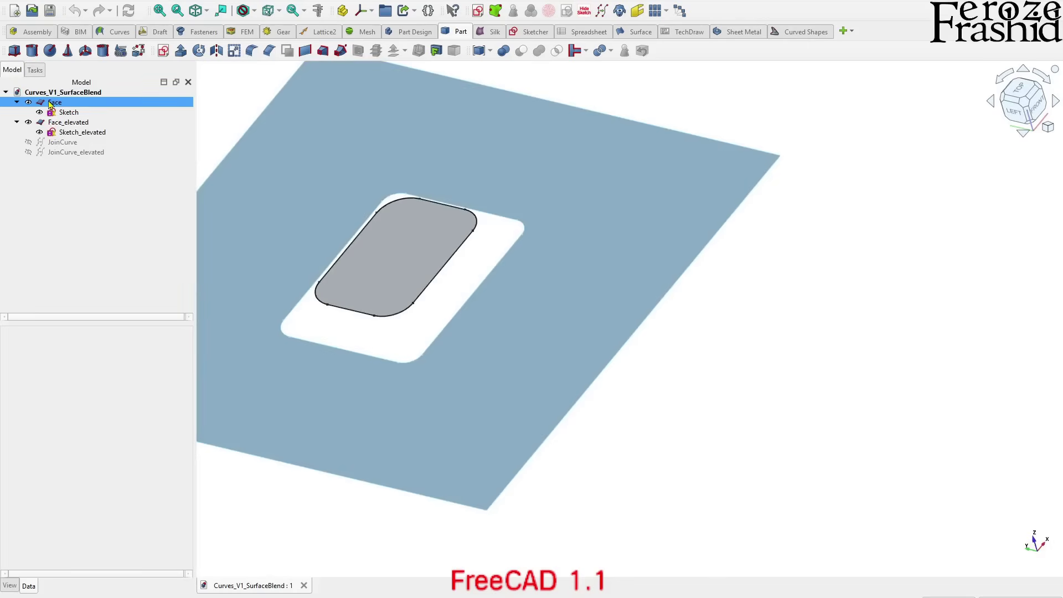
pyautogui.click(446, 266)
pyautogui.moveTo(447, 266); pyautogui.dragTo(653, 408, button='middle')
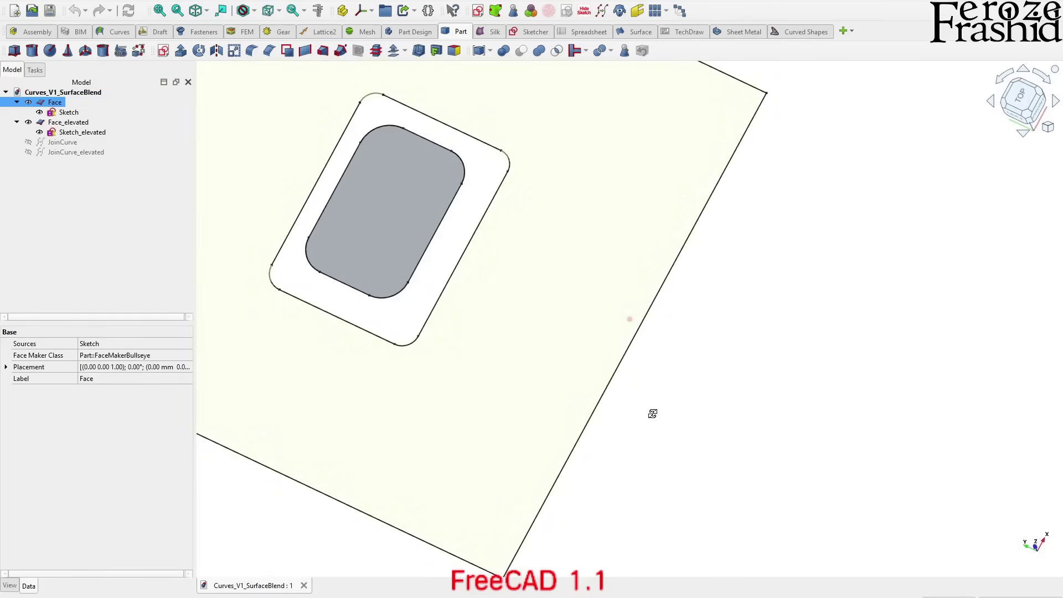
pyautogui.click(68, 122)
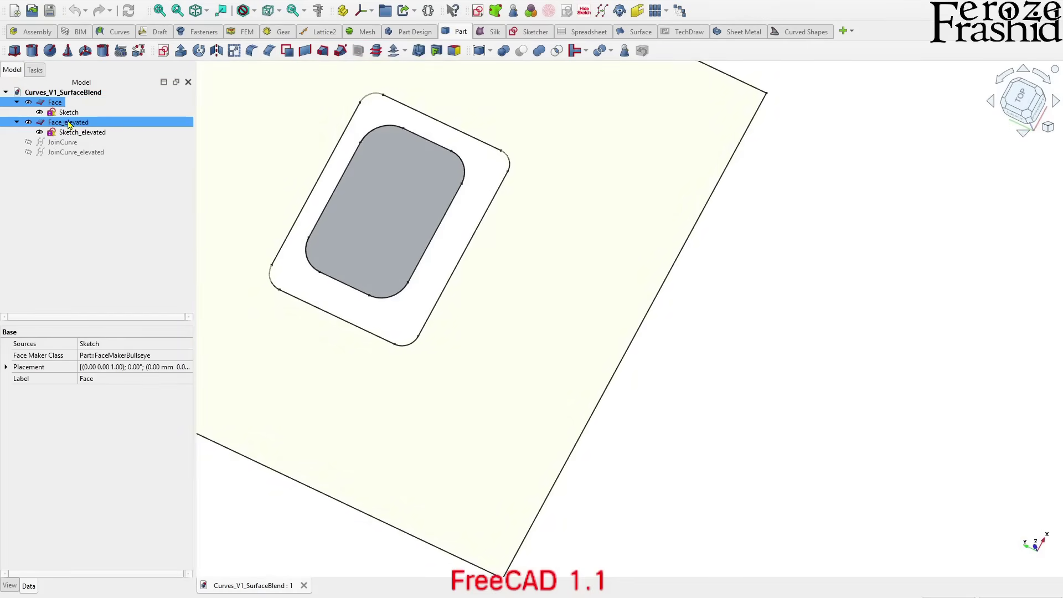
pyautogui.keyDown('ctrl'); pyautogui.click(82, 132); pyautogui.keyUp('ctrl')
pyautogui.click(415, 249)
pyautogui.moveTo(415, 249)
pyautogui.mouseDown(button='middle')
pyautogui.moveTo(463, 230)
pyautogui.moveTo(355, 289)
pyautogui.mouseUp(button='middle')
pyautogui.moveTo(703, 401); pyautogui.dragTo(449, 356, button='middle')
pyautogui.scroll(2, 449, 355)
pyautogui.click(548, 272)
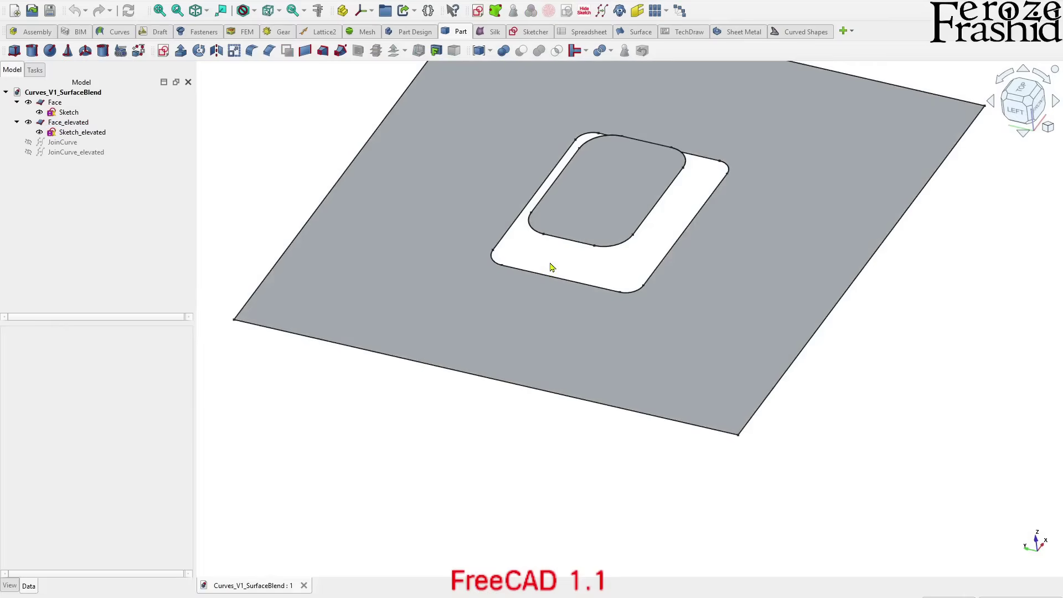
pyautogui.moveTo(607, 280); pyautogui.dragTo(594, 291, button='middle')
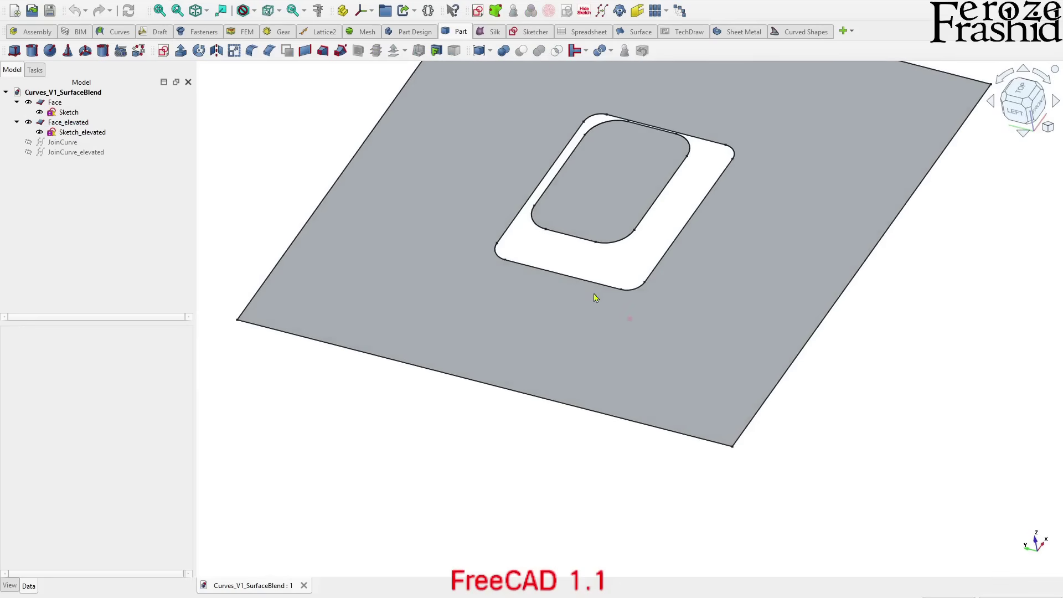
pyautogui.click(517, 270)
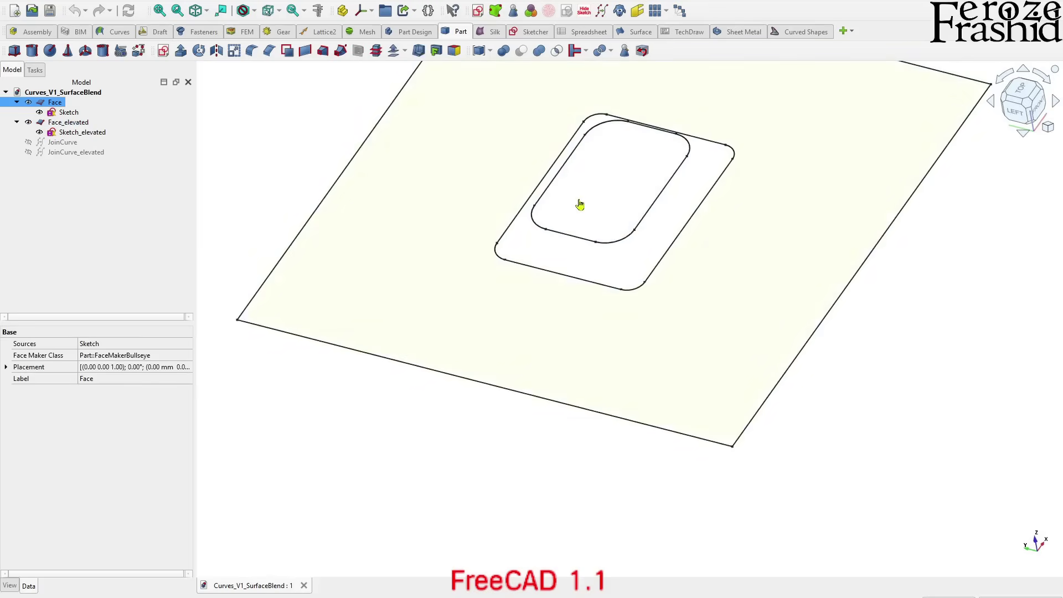
pyautogui.click(580, 205)
pyautogui.click(516, 321)
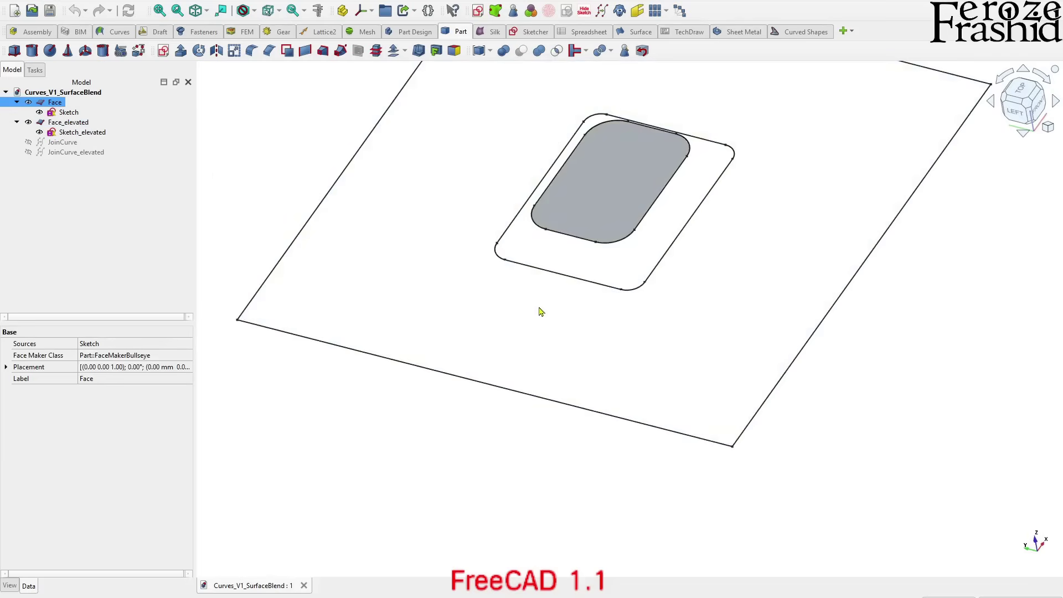
pyautogui.click(449, 542)
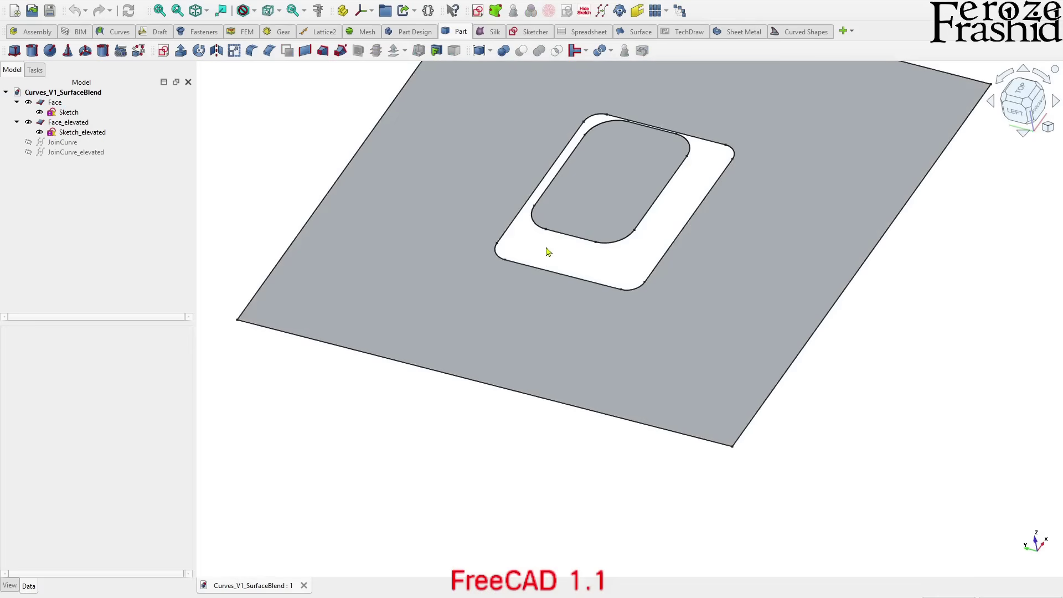
# - Delete the Face and Face_elevated objects, keeping their source sketches
pyautogui.click(449, 276)
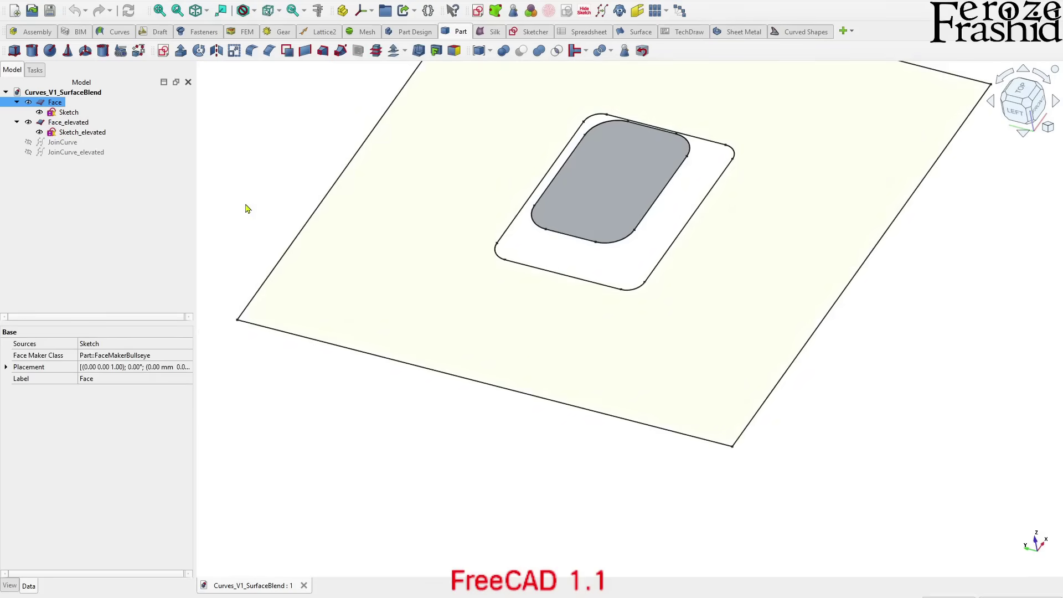
pyautogui.press('Delete')
pyautogui.press('Delete')
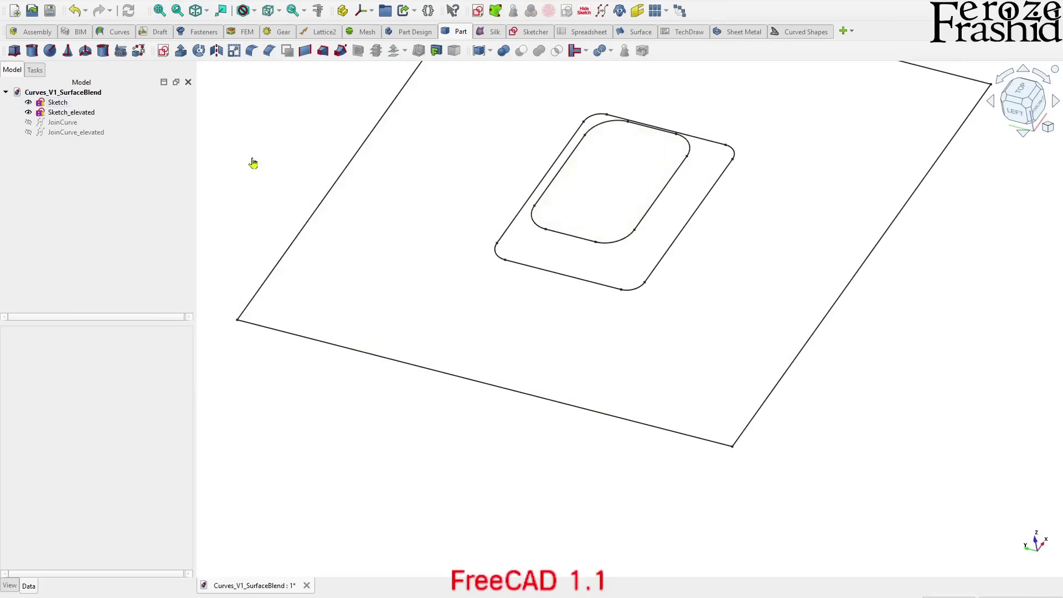
# - Create a ruled surface between the inner rectangle's short straight edge nearest the viewer and the parallel outer edge of the base sketch
pyautogui.scroll(-3, 619, 397)
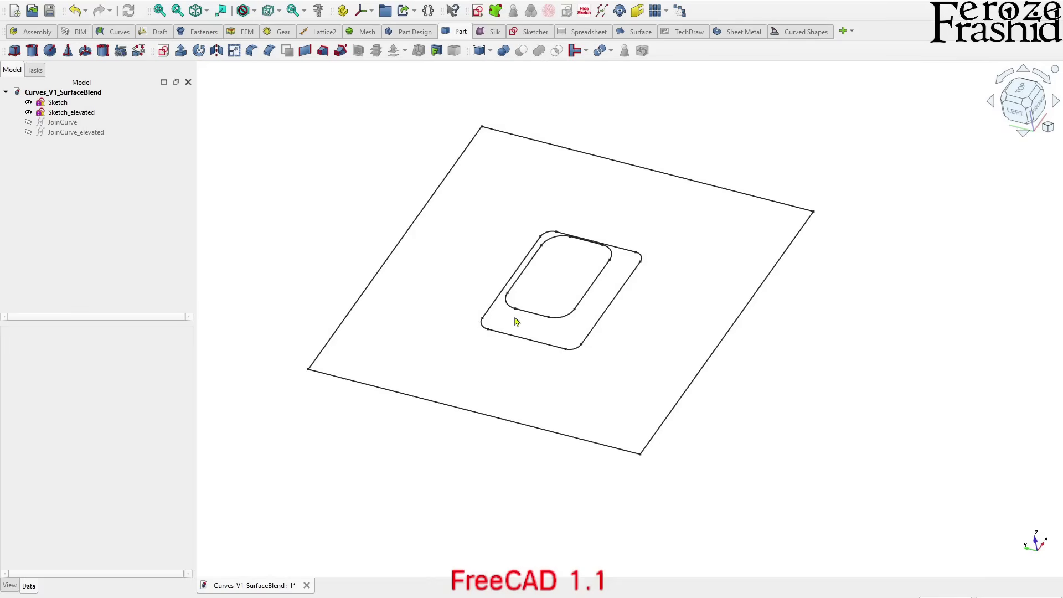
pyautogui.click(530, 346)
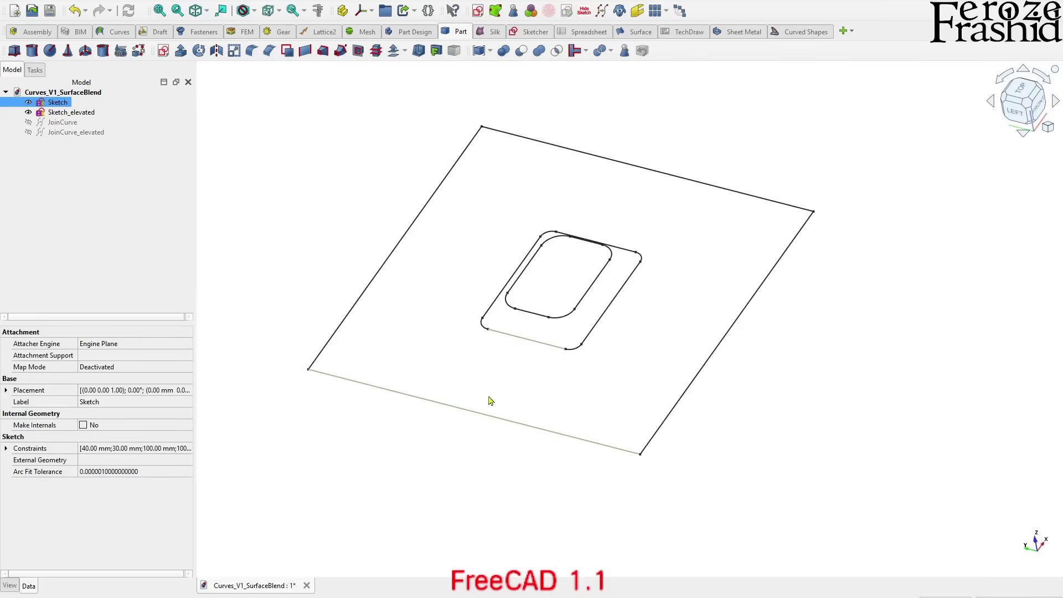
pyautogui.click(305, 50)
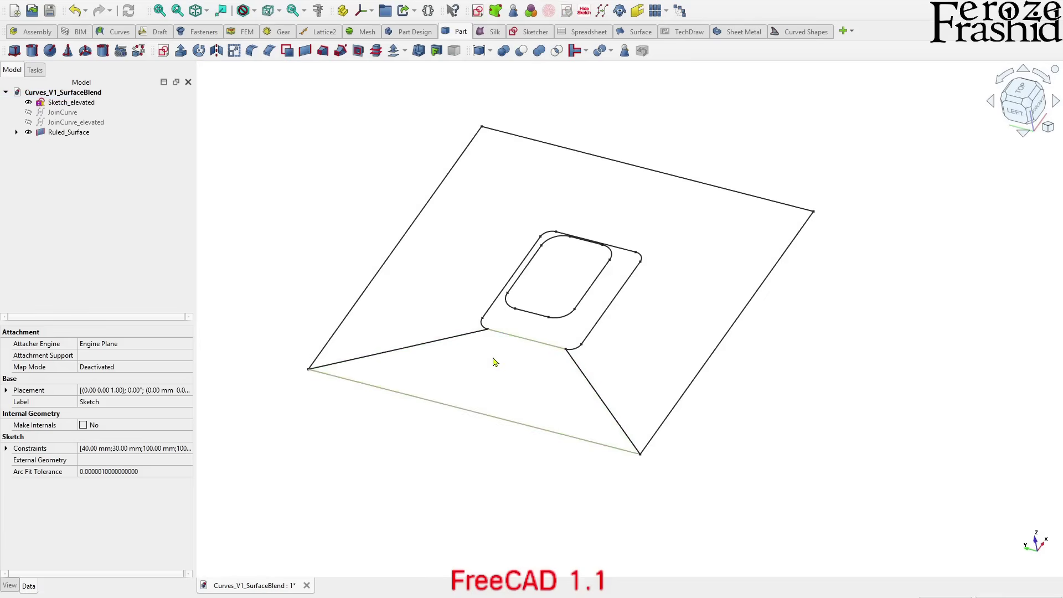
pyautogui.click(486, 361)
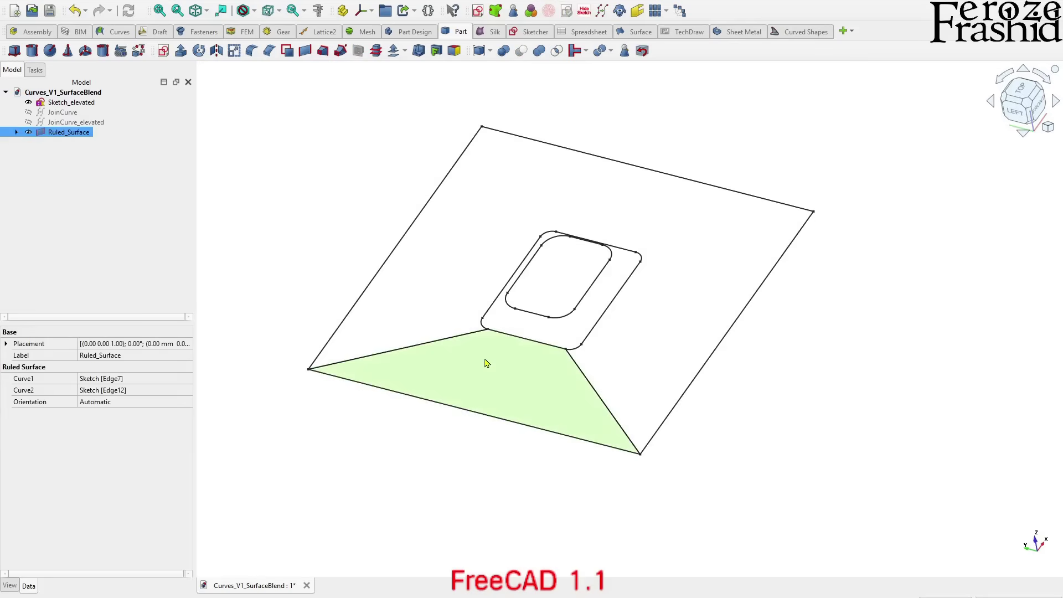
# - Create a second ruled surface between the adjacent long straight edge of the inner rectangle and its parallel outer edge
pyautogui.click(449, 330)
pyautogui.click(493, 307)
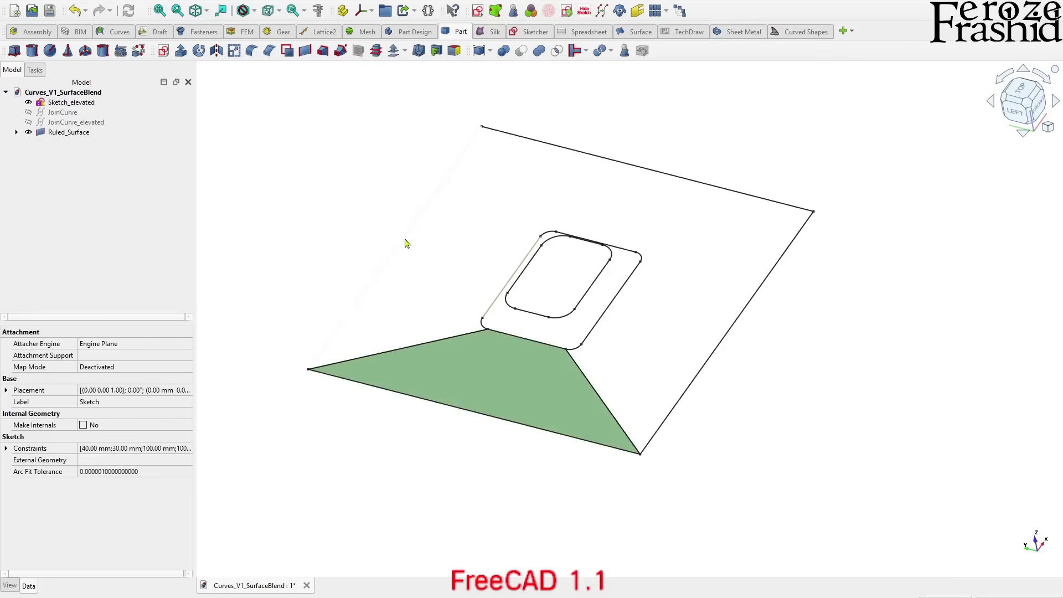
pyautogui.click(305, 51)
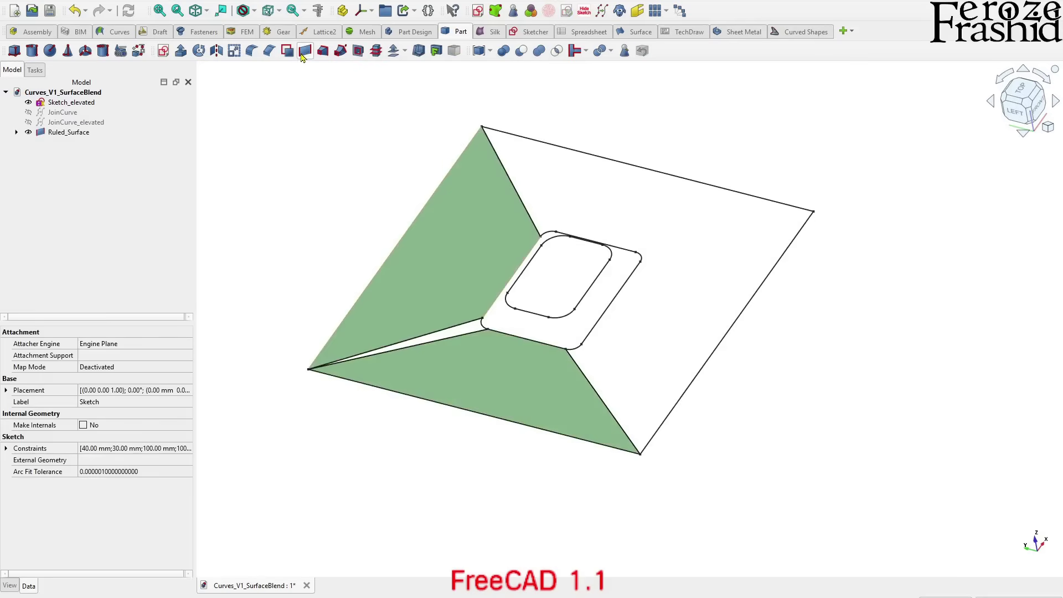
pyautogui.click(303, 254)
# - Examine the inner rectangle's corner arc at the narrow gap between the two ruled surfaces
pyautogui.scroll(4, 476, 334)
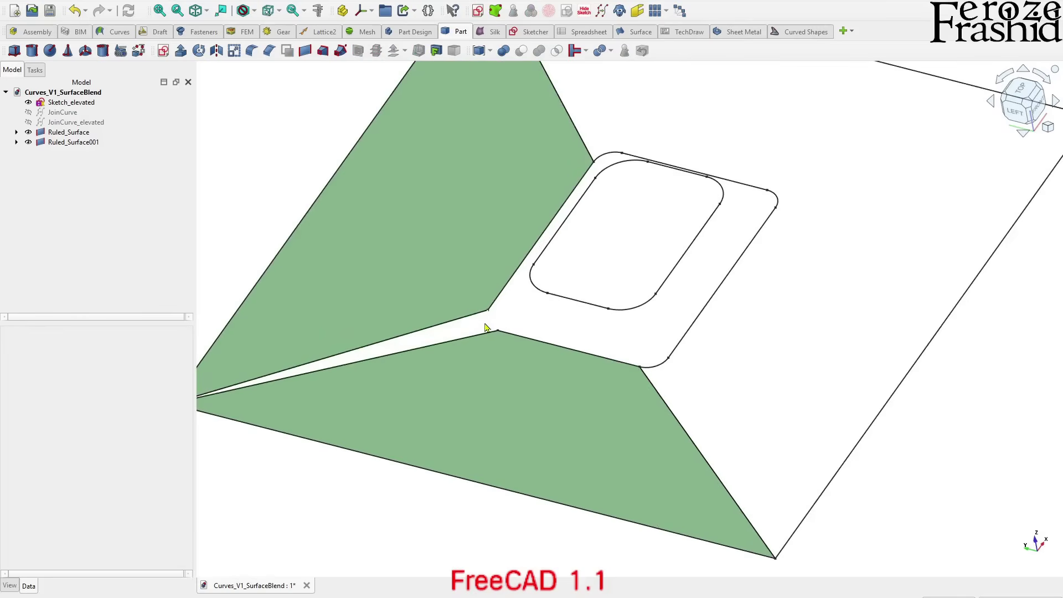
pyautogui.click(485, 326)
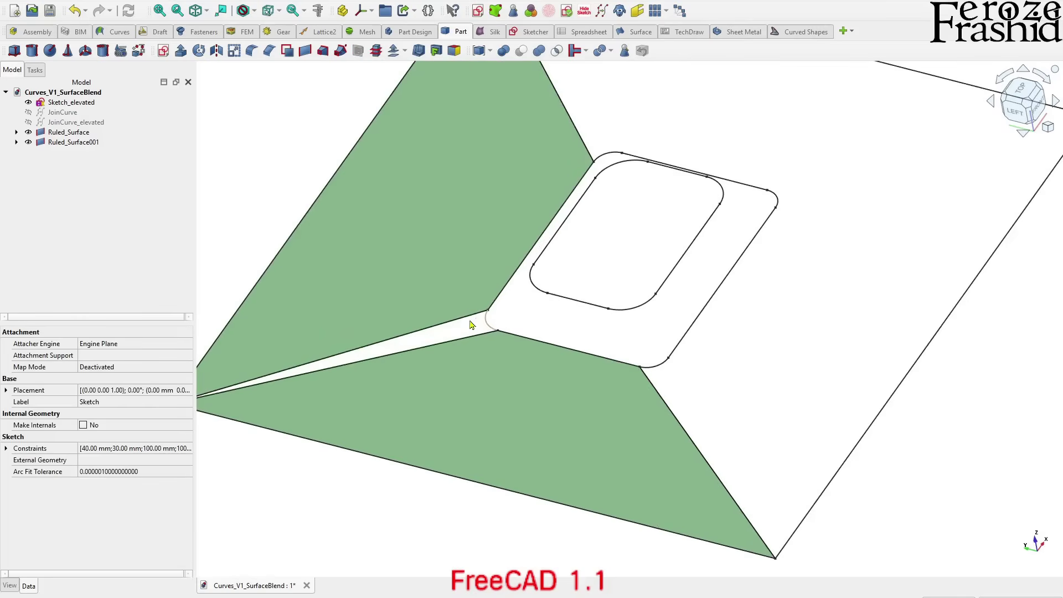
pyautogui.click(438, 338)
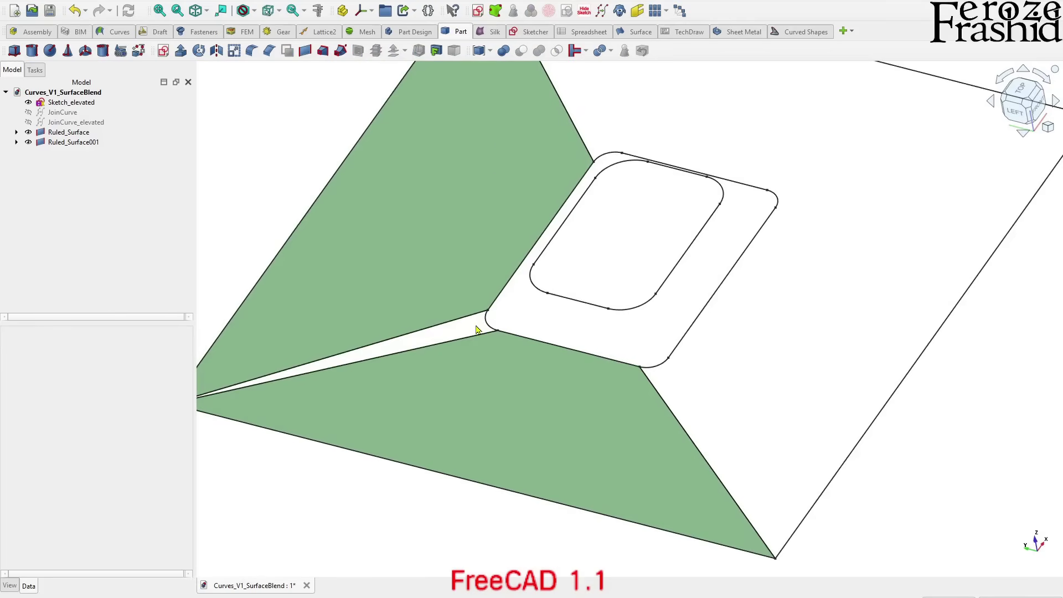
pyautogui.scroll(-2, 477, 328)
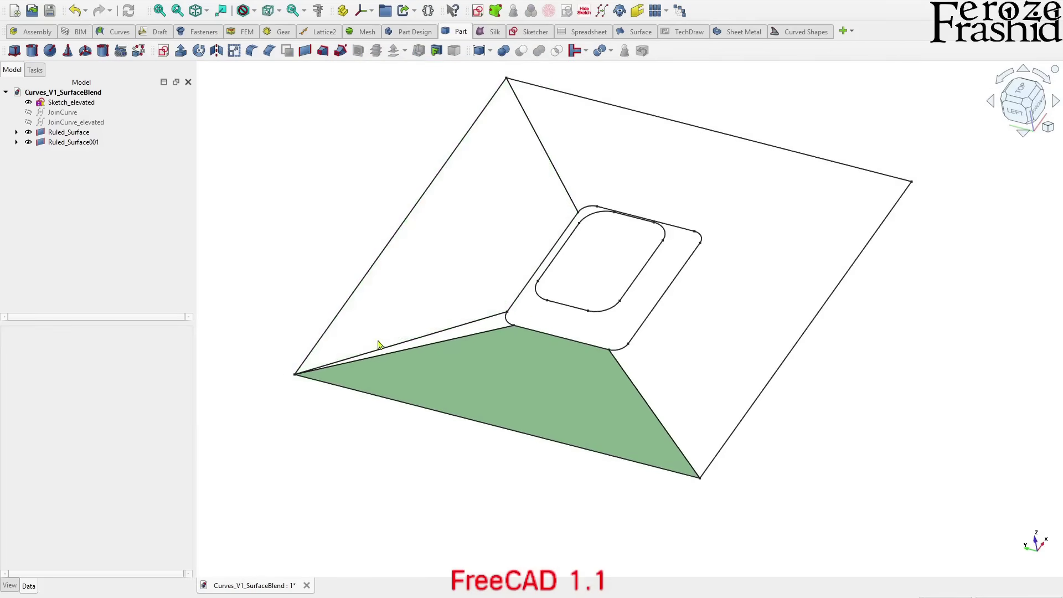
pyautogui.scroll(2, 335, 357)
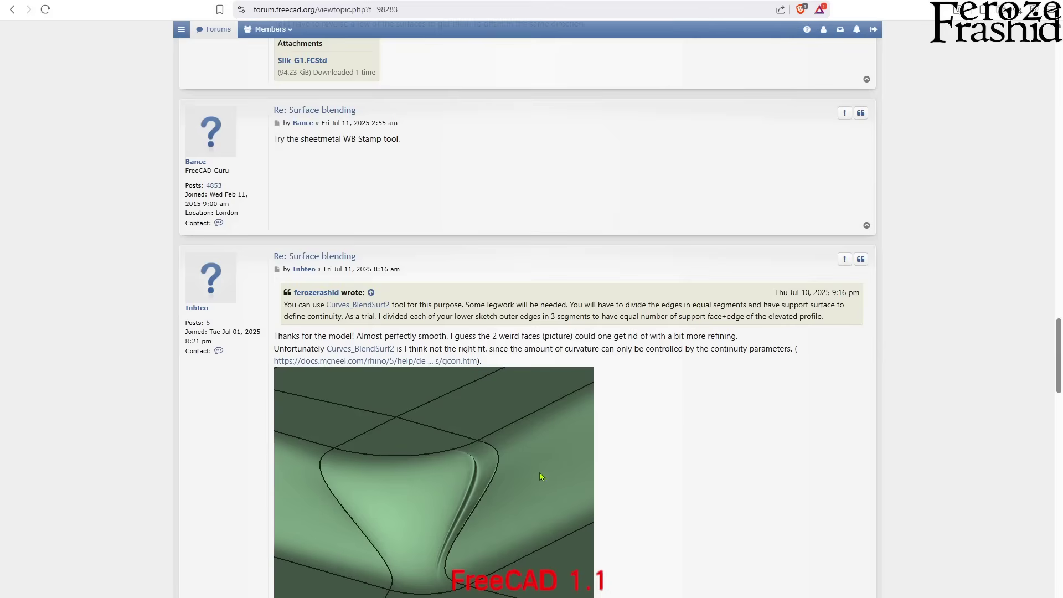
pyautogui.scroll(-3, 449, 400)
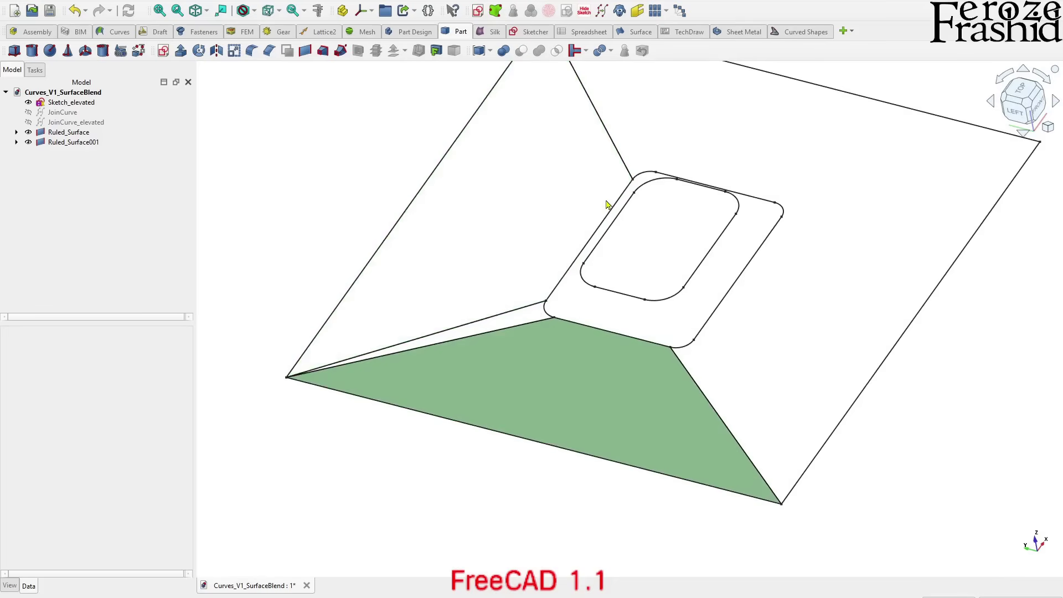
pyautogui.click(611, 217)
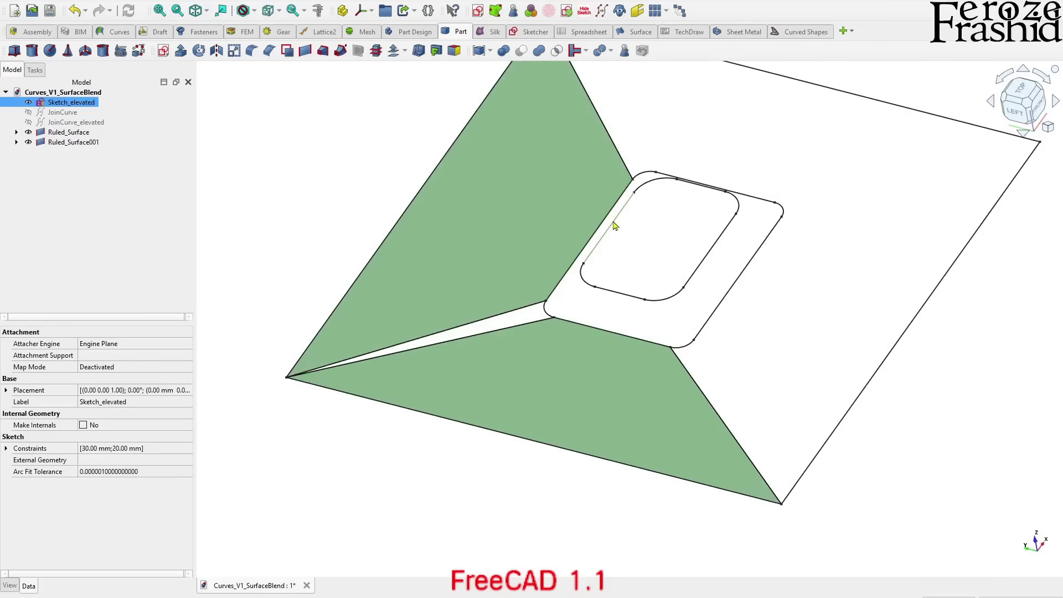
pyautogui.click(650, 252)
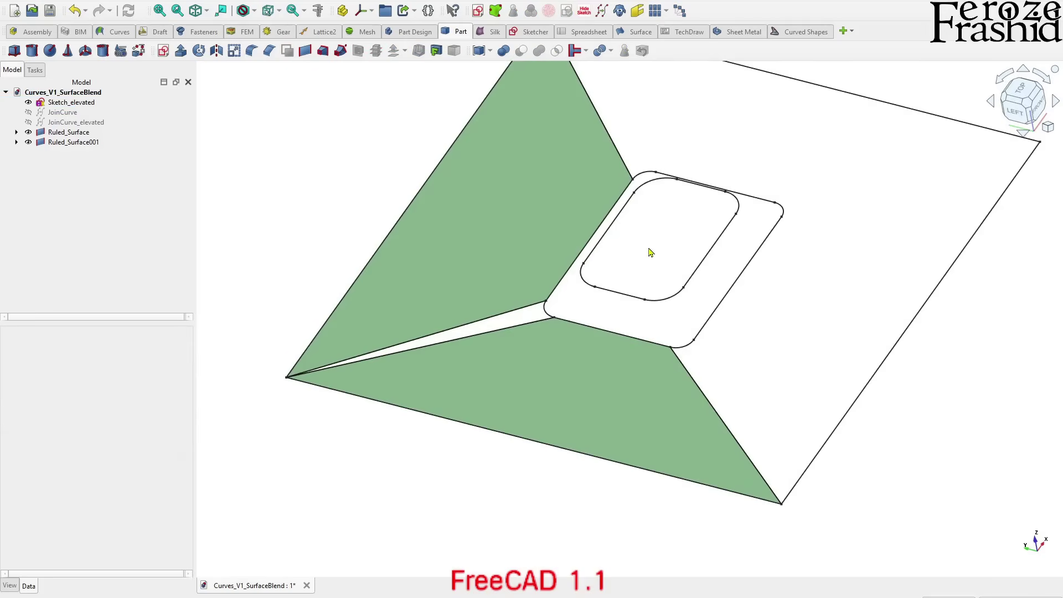
# - Delete both ruled surfaces and the JoinCurve and JoinCurve_elevated objects, keeping only the two source sketches
pyautogui.click(83, 142)
pyautogui.press('Delete')
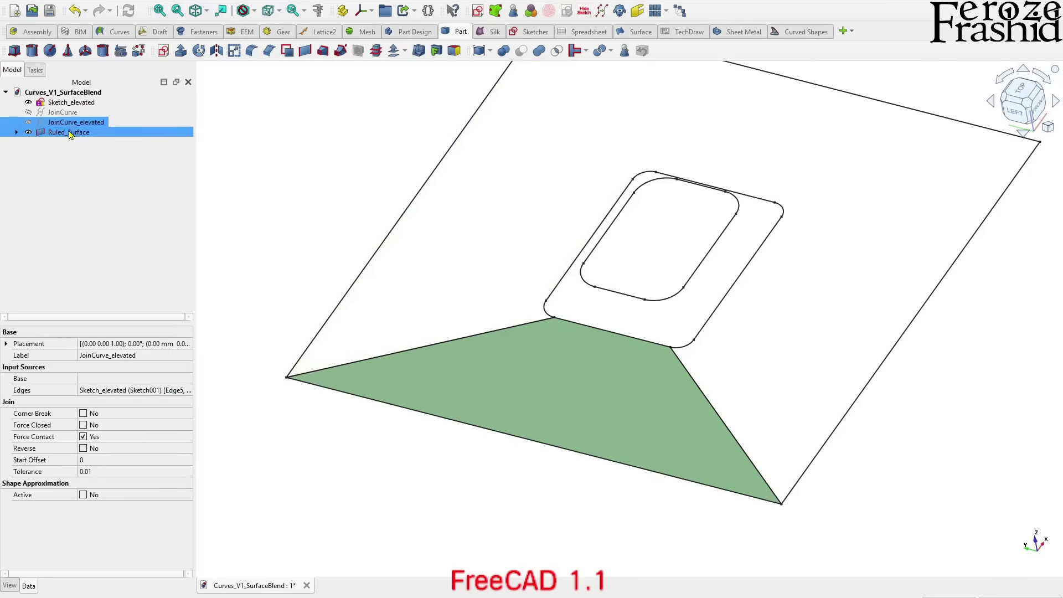
pyautogui.press('Delete')
pyautogui.click(71, 132)
pyautogui.keyDown('ctrl'); pyautogui.click(71, 121); pyautogui.keyUp('ctrl')
pyautogui.press('Delete')
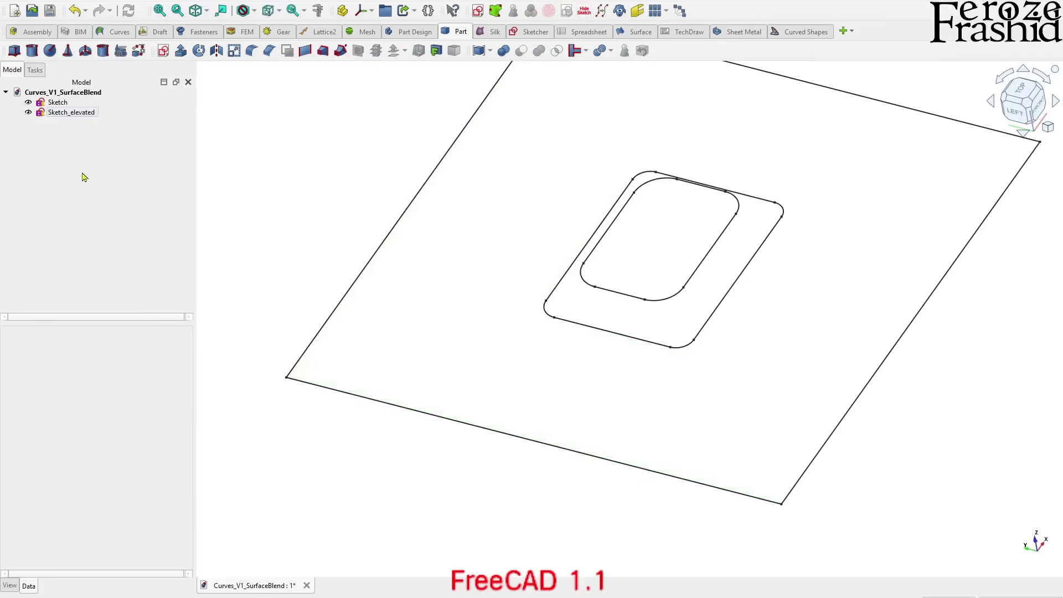
pyautogui.click(68, 113)
pyautogui.click(91, 169)
# - Edit the base sketch and split the inner rectangle's left and top edges into three segments each
pyautogui.scroll(-2, 400, 349)
pyautogui.moveTo(655, 355)
pyautogui.mouseDown(button='middle')
pyautogui.moveTo(742, 417)
pyautogui.moveTo(619, 342)
pyautogui.moveTo(669, 296)
pyautogui.moveTo(638, 279)
pyautogui.moveTo(675, 366)
pyautogui.mouseUp(button='middle')
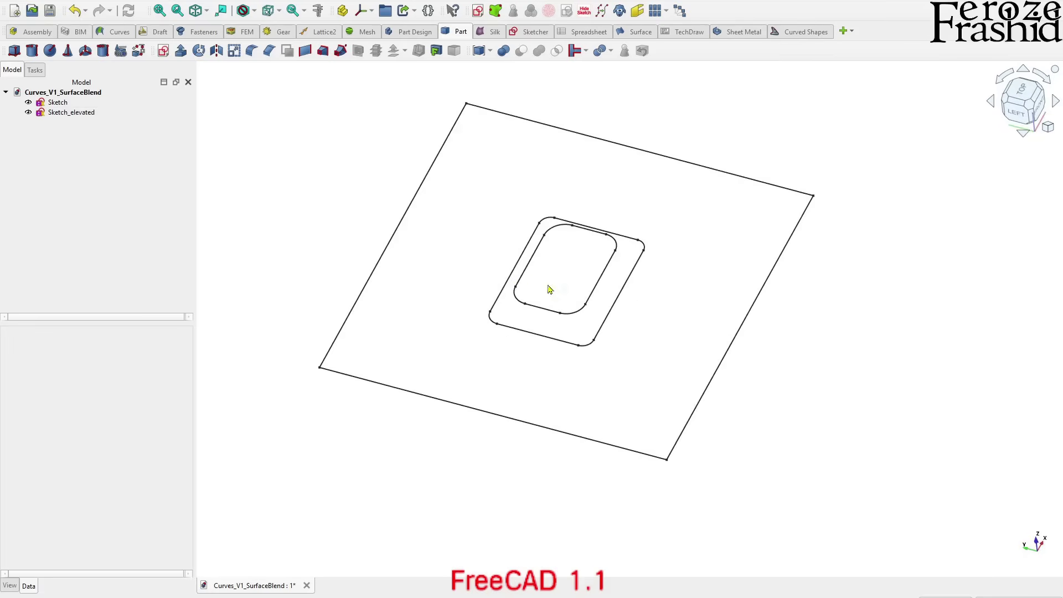
pyautogui.click(79, 106)
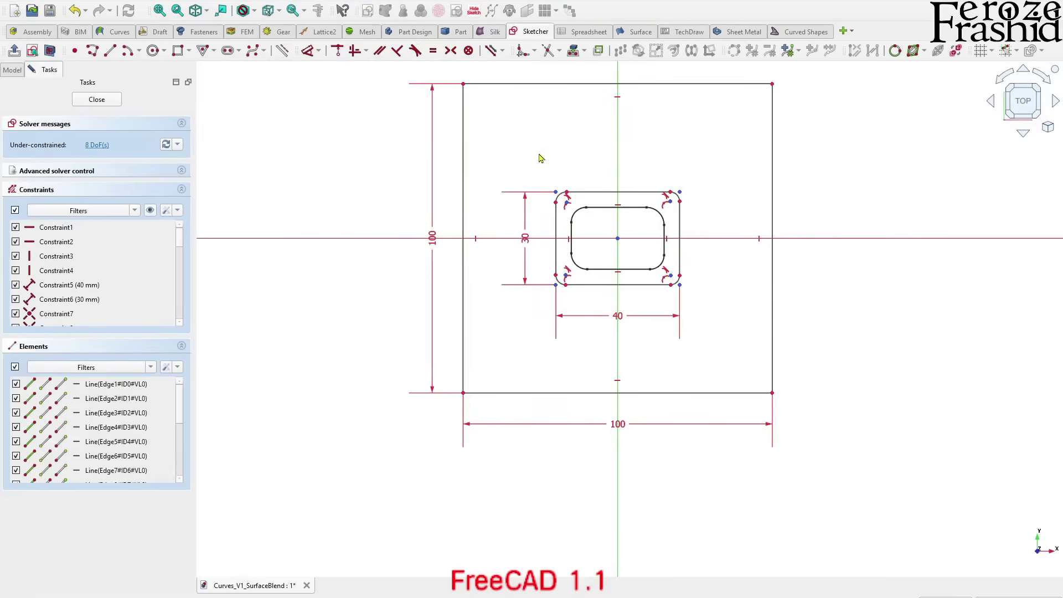
pyautogui.scroll(3, 454, 244)
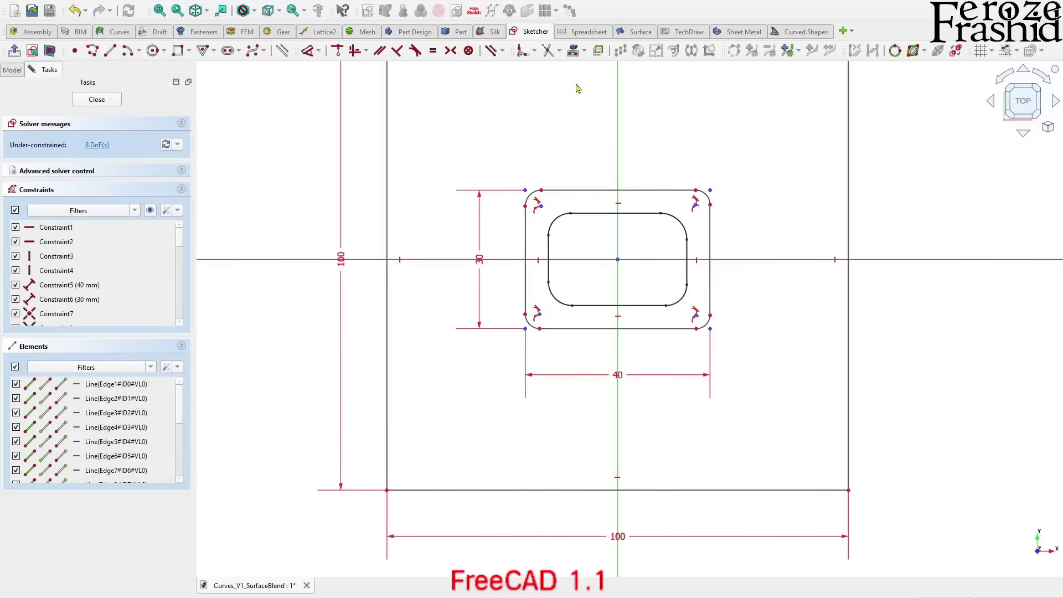
pyautogui.click(559, 51)
pyautogui.click(564, 81)
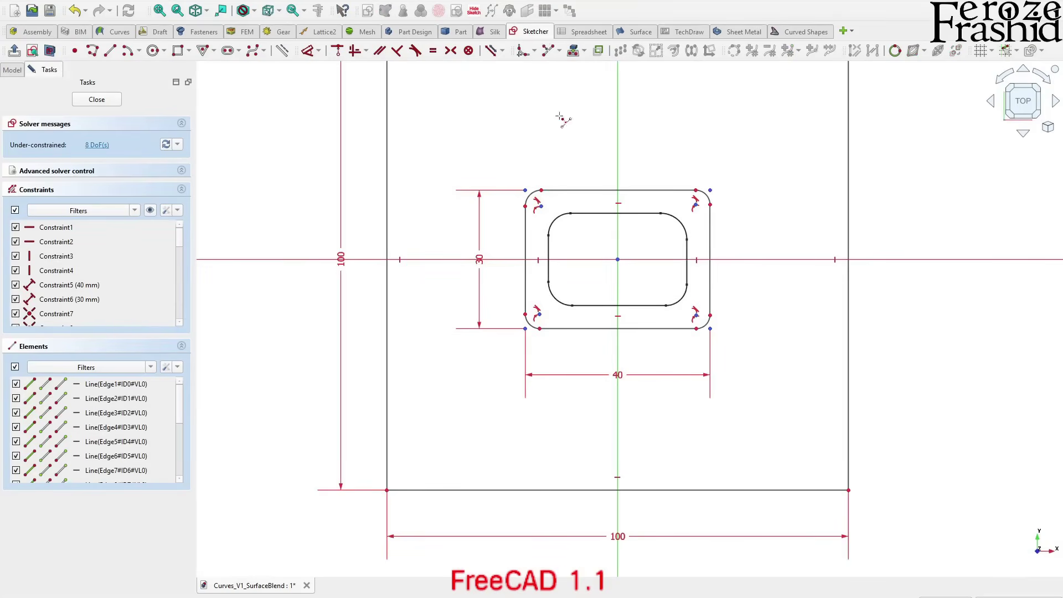
pyautogui.click(525, 228)
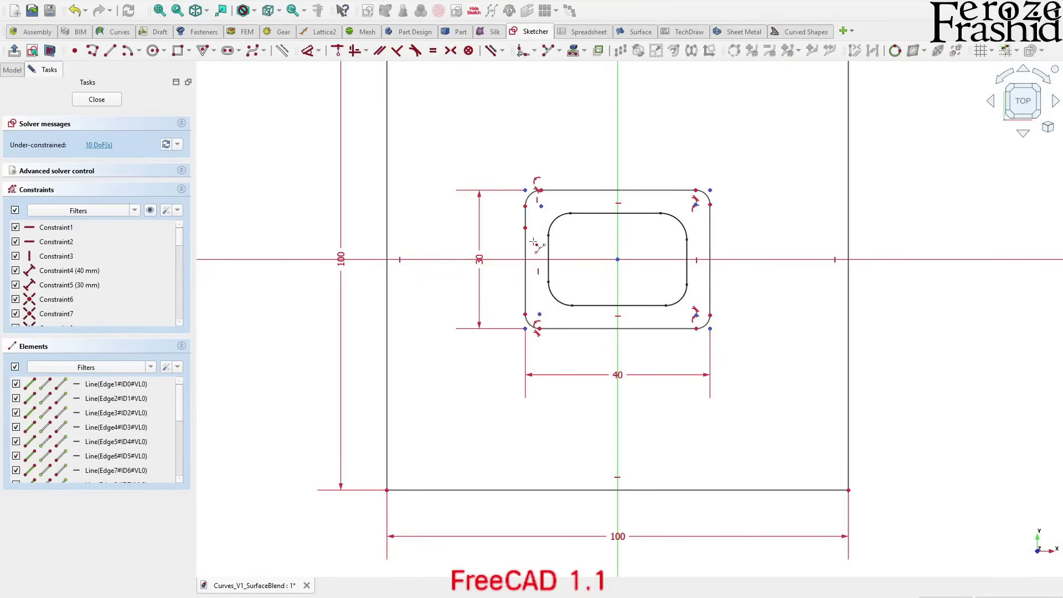
pyautogui.click(526, 287)
pyautogui.click(566, 190)
pyautogui.click(668, 191)
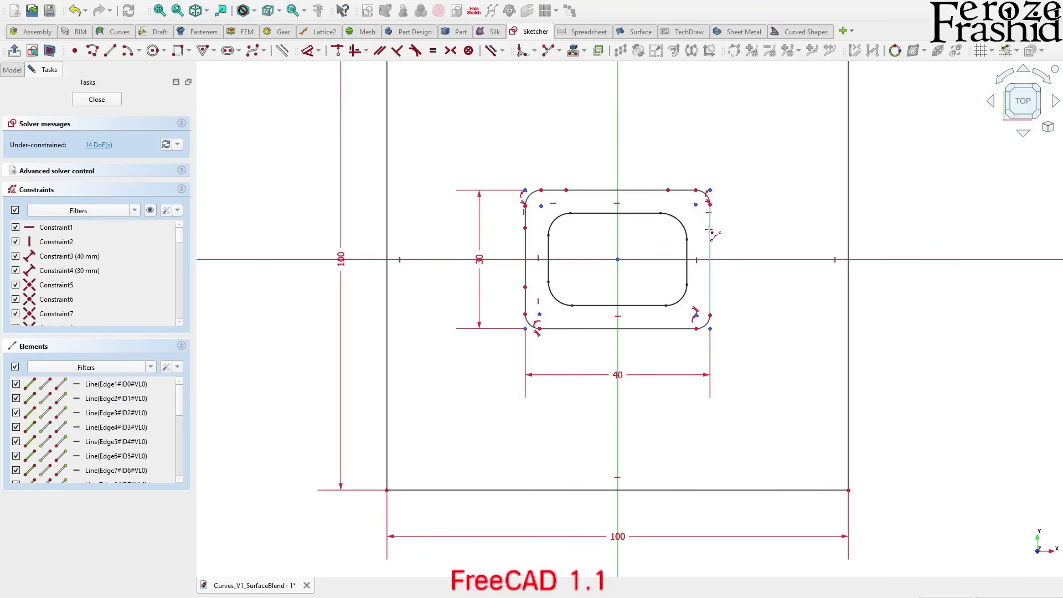
# - Split the inner rectangle's right and bottom edges into three segments each, moving the right edge's upper split point farther up
pyautogui.click(709, 250)
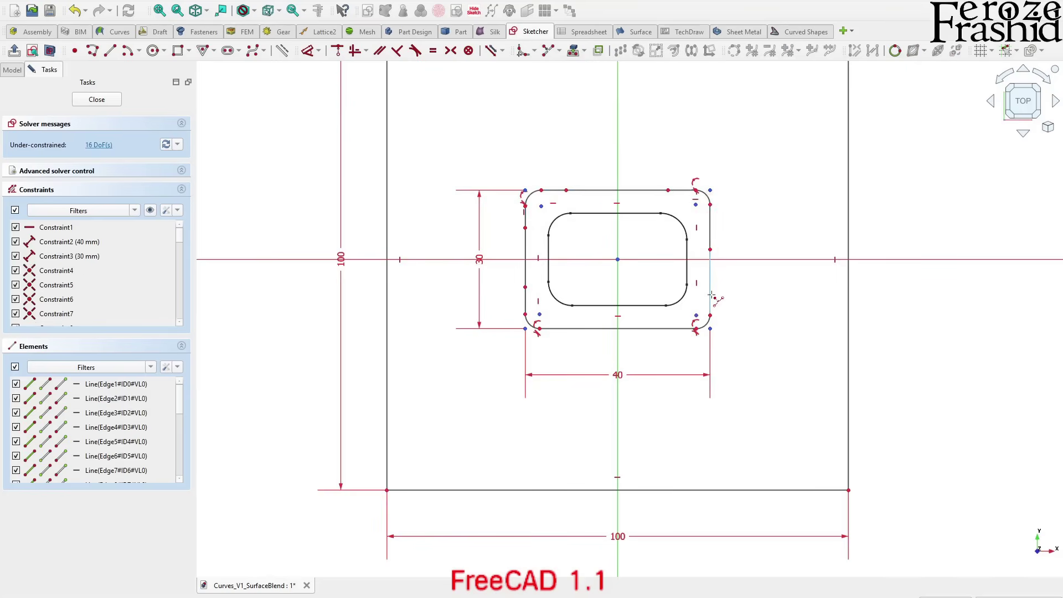
pyautogui.click(710, 288)
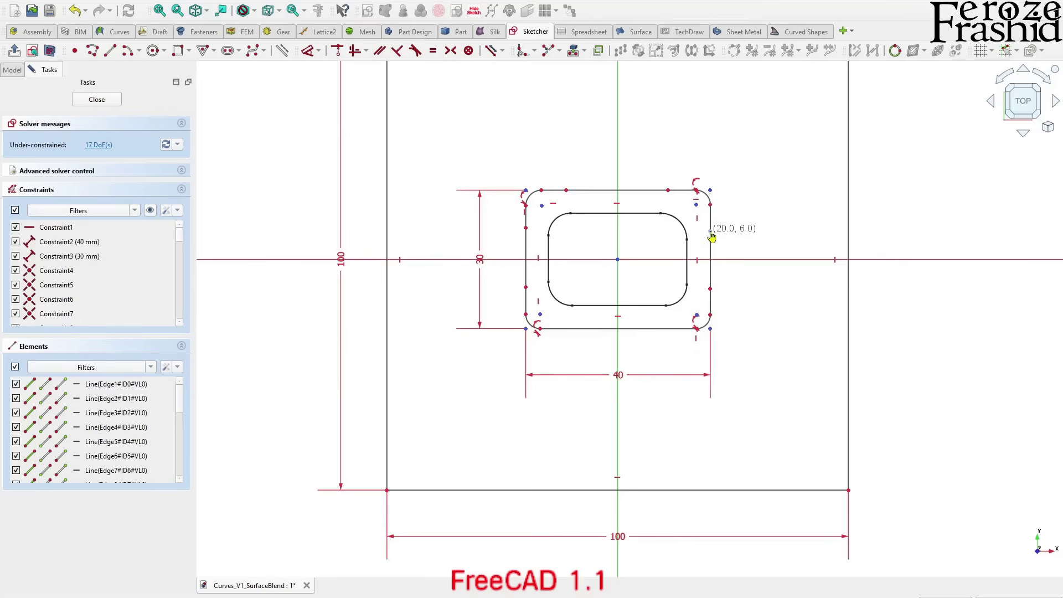
pyautogui.click(711, 229)
pyautogui.rightClick(735, 263)
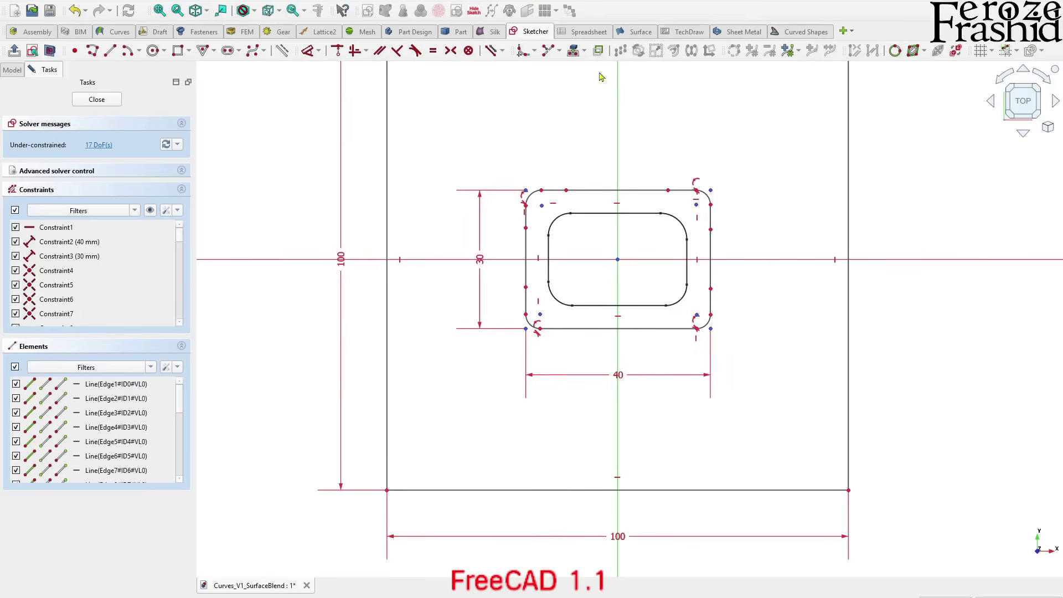
pyautogui.click(548, 50)
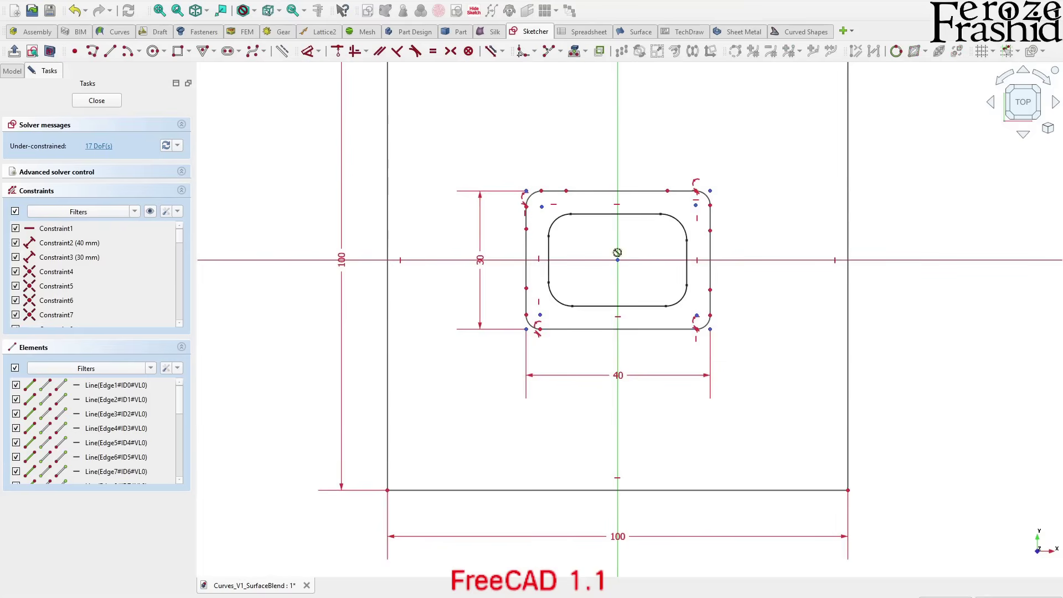
pyautogui.click(675, 330)
pyautogui.click(571, 330)
# - Split each side of the 100 mm outer square into three segments and finish editing the sketch
pyautogui.scroll(-1, 564, 354)
pyautogui.scroll(-1, 564, 354)
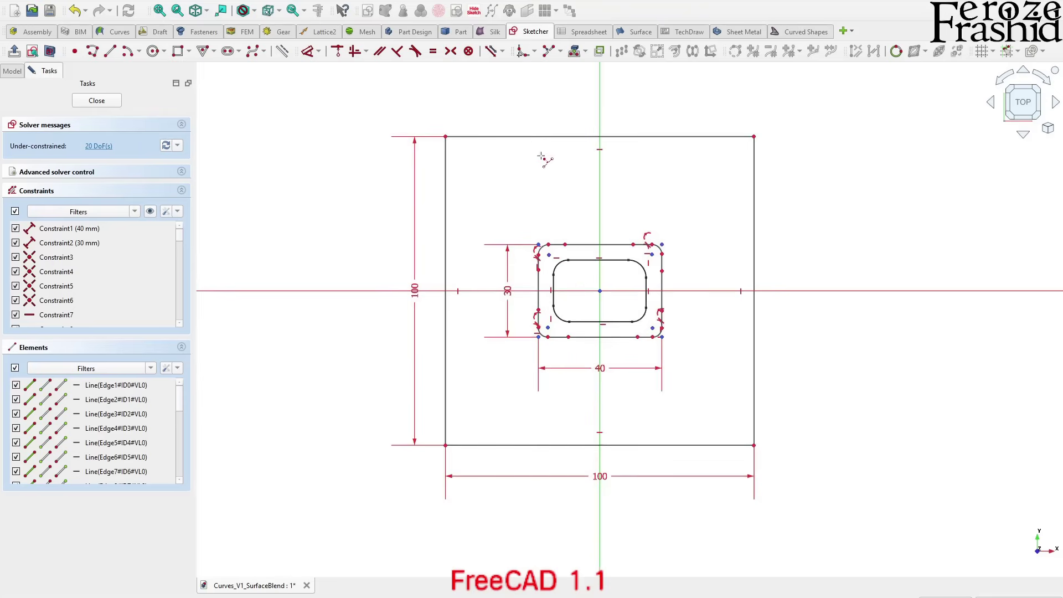
pyautogui.click(533, 136)
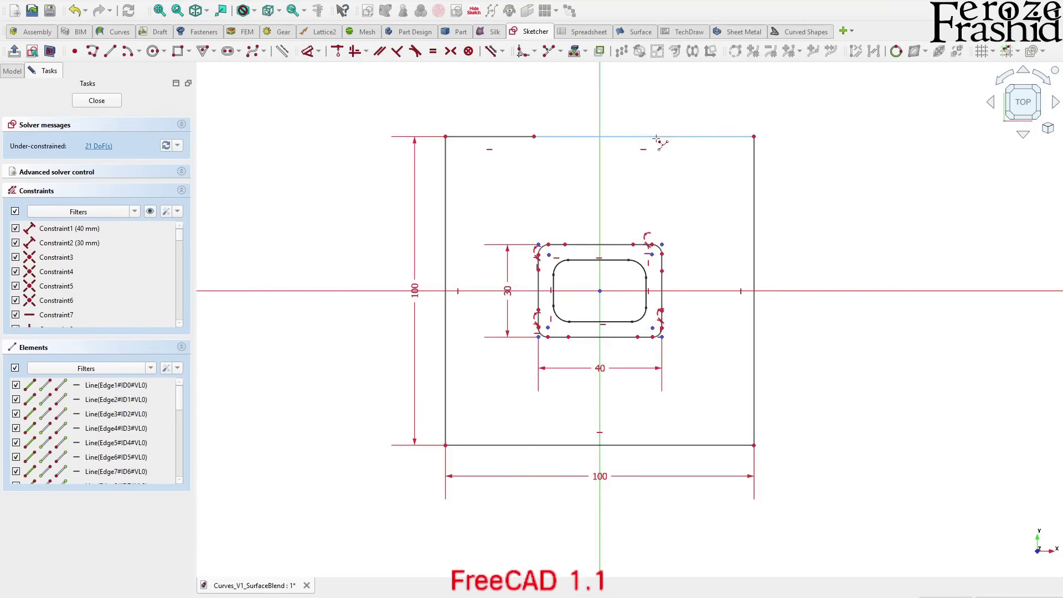
pyautogui.click(643, 136)
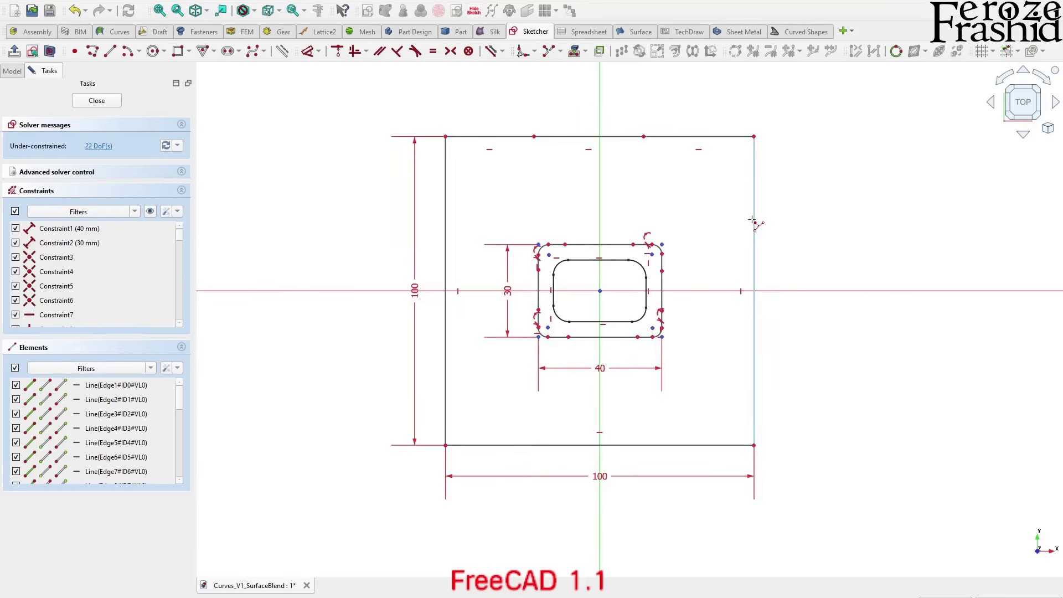
pyautogui.click(754, 217)
pyautogui.click(754, 366)
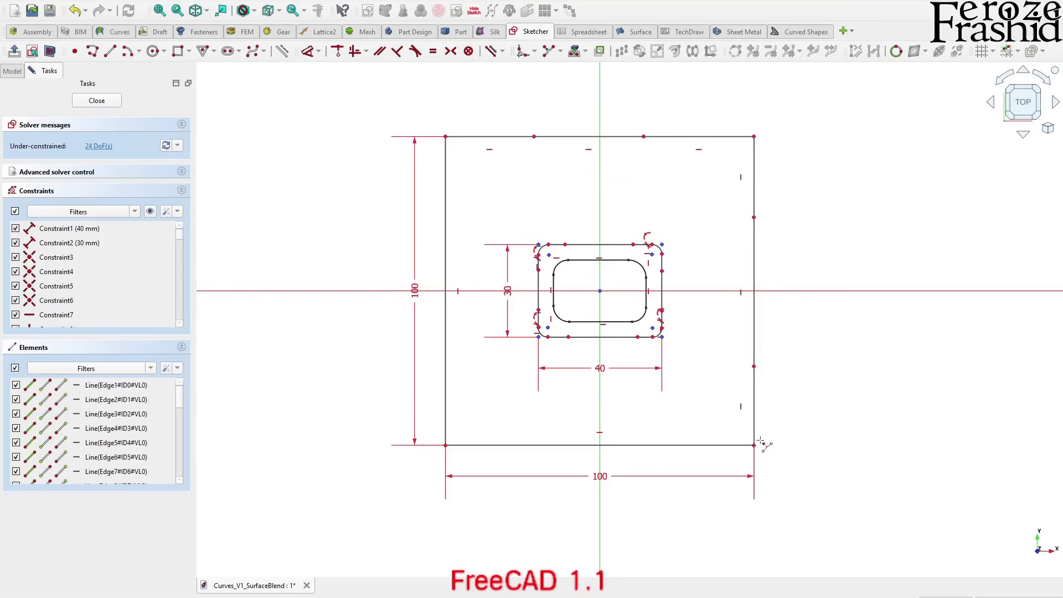
pyautogui.click(675, 445)
pyautogui.click(546, 445)
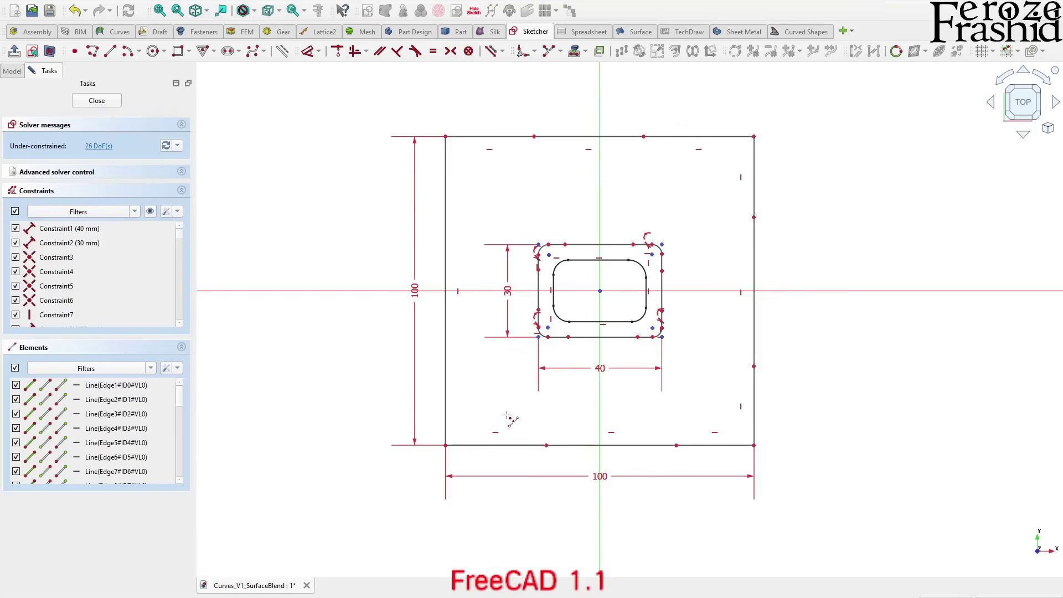
pyautogui.click(445, 367)
pyautogui.click(446, 216)
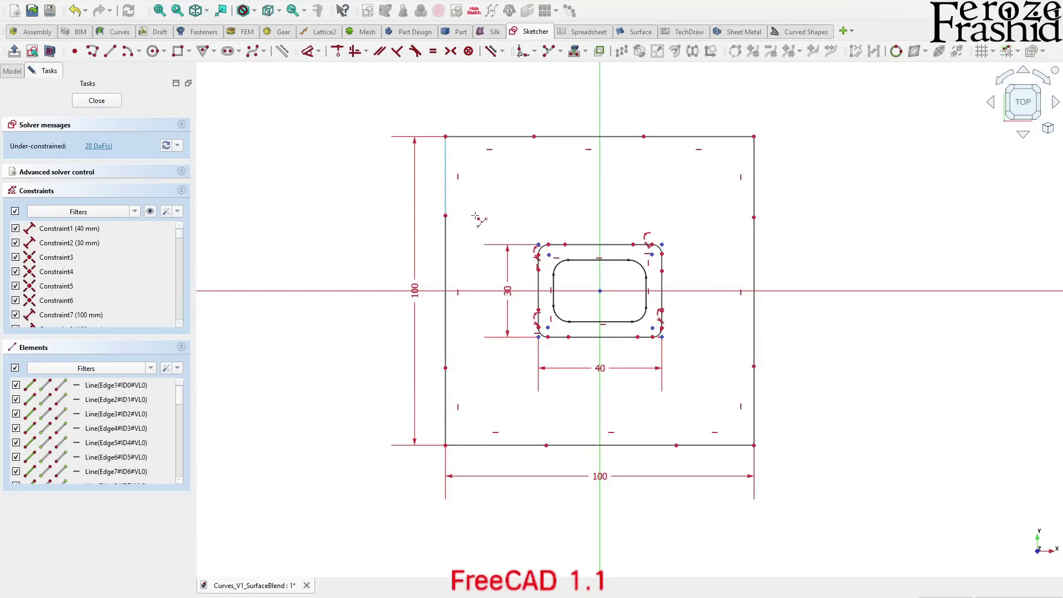
pyautogui.click(97, 100)
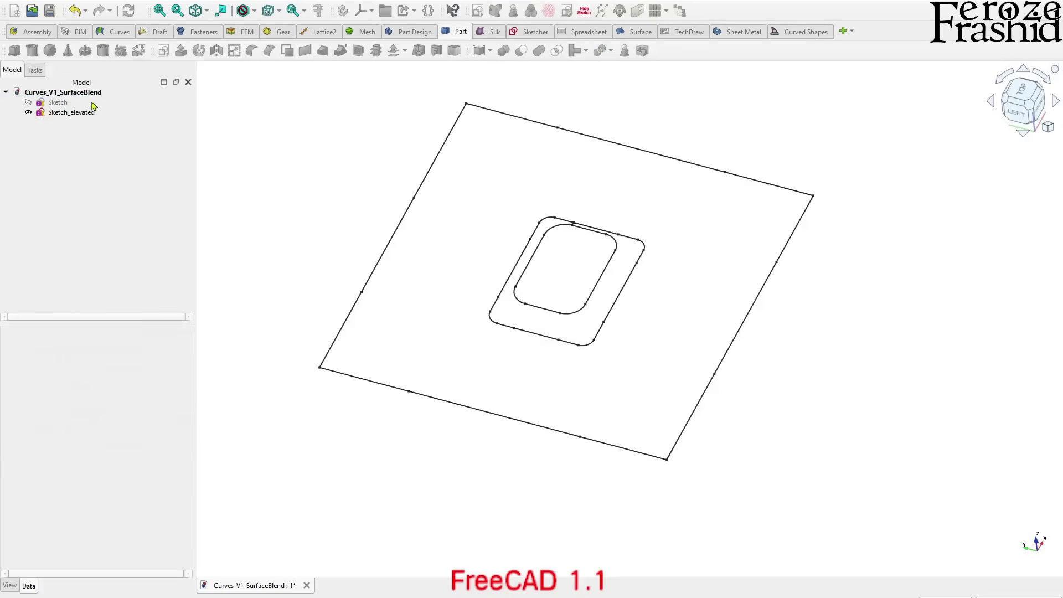
# - Create ruled surfaces between matching middle segments of the inner rectangle and outer square, starting with the side nearest the viewer and its adjacent long side
pyautogui.click(533, 333)
pyautogui.click(532, 344)
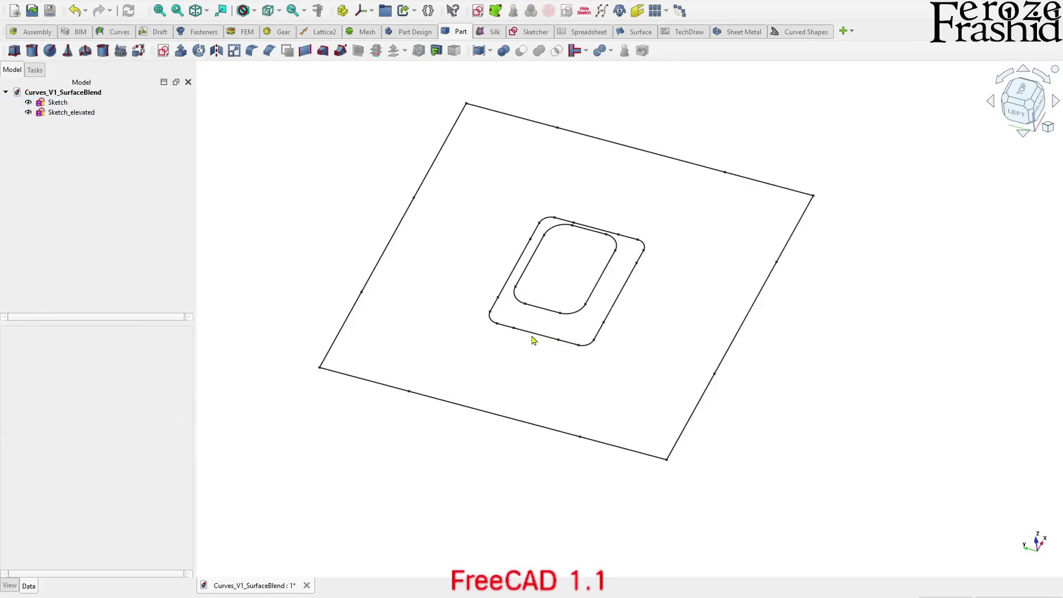
pyautogui.click(533, 335)
pyautogui.keyDown('ctrl'); pyautogui.click(503, 420); pyautogui.keyUp('ctrl')
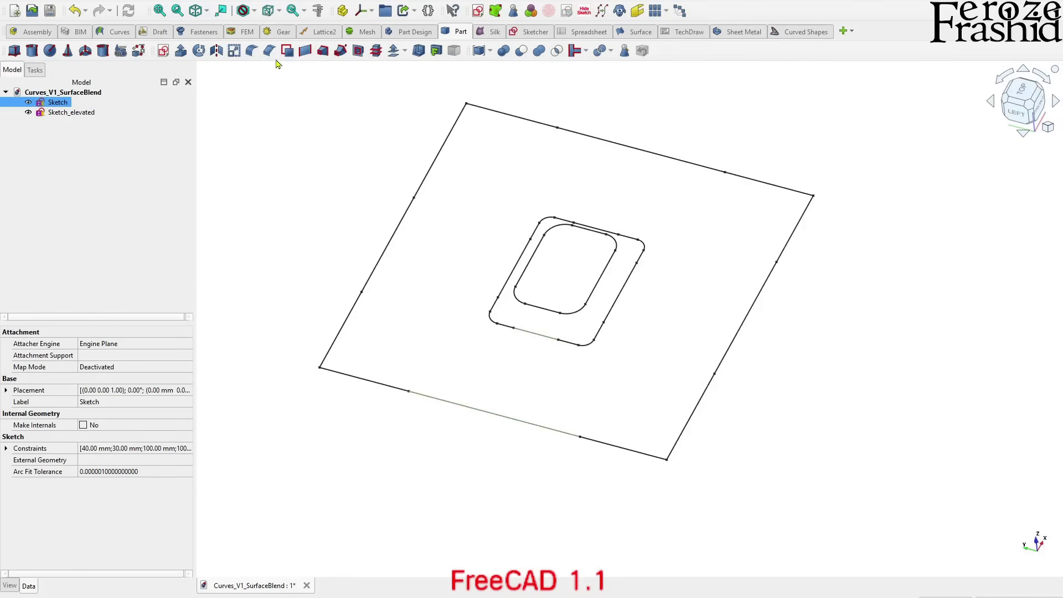
pyautogui.click(305, 51)
pyautogui.click(513, 268)
pyautogui.keyDown('ctrl'); pyautogui.click(399, 229); pyautogui.keyUp('ctrl')
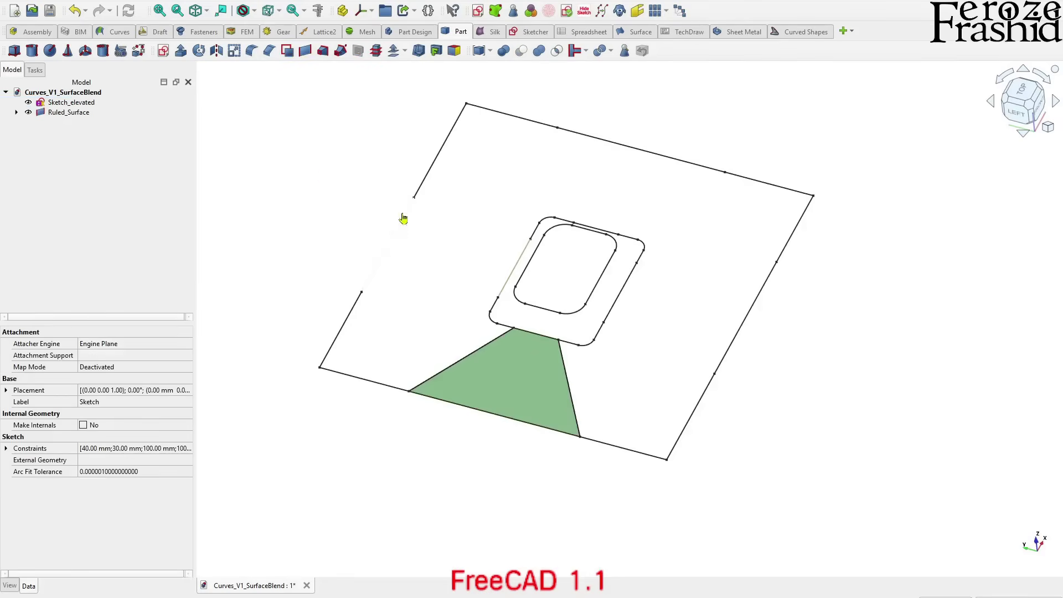
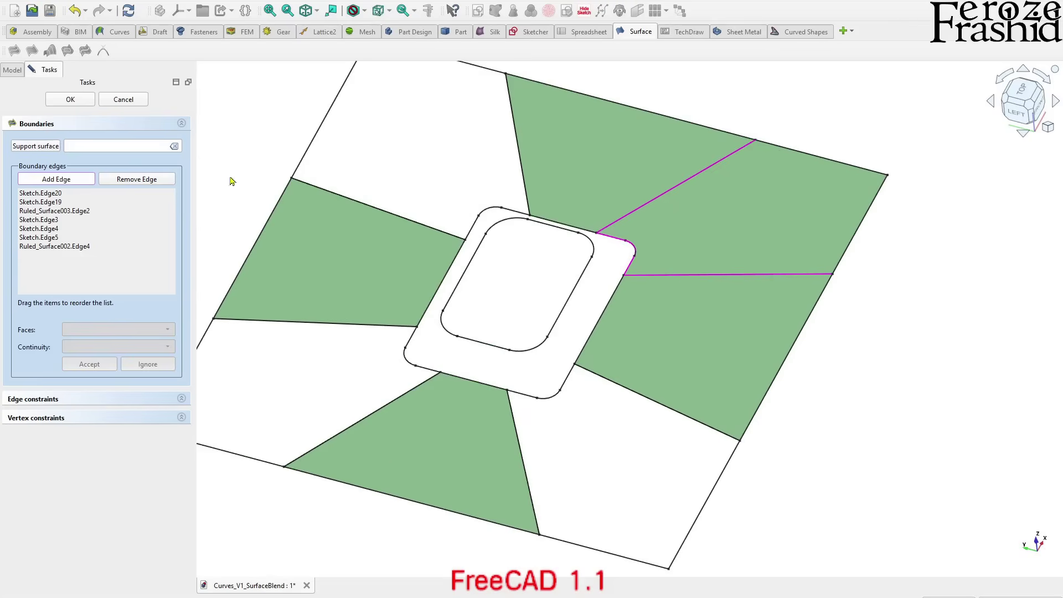
# - Create a filled surface in the corner gap between Ruled_Surface002 and Ruled_Surface003 from the seven listed boundary edges
pyautogui.click(78, 104)
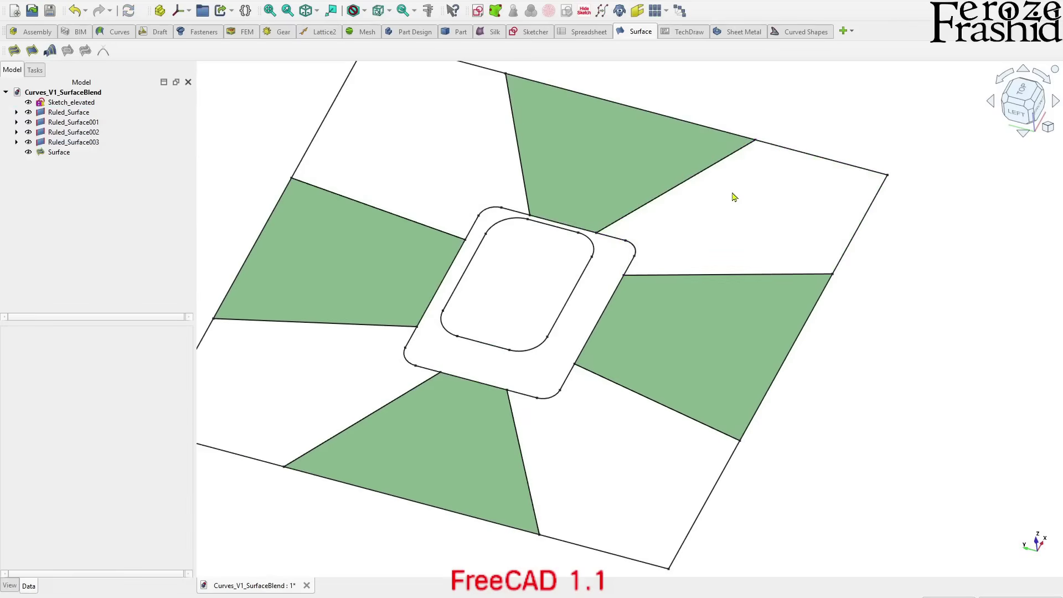
pyautogui.click(701, 227)
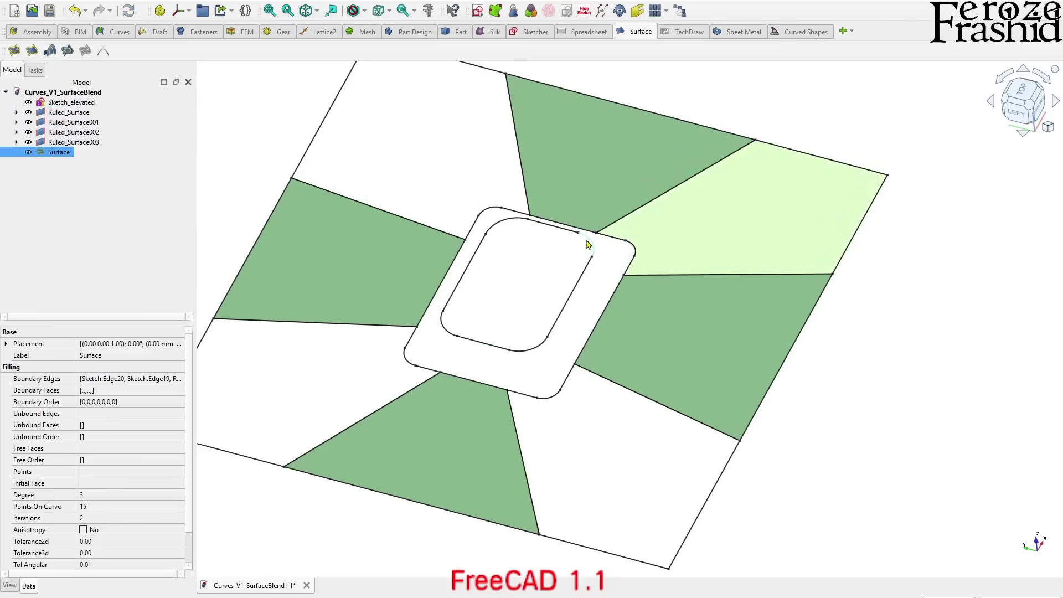
pyautogui.click(602, 248)
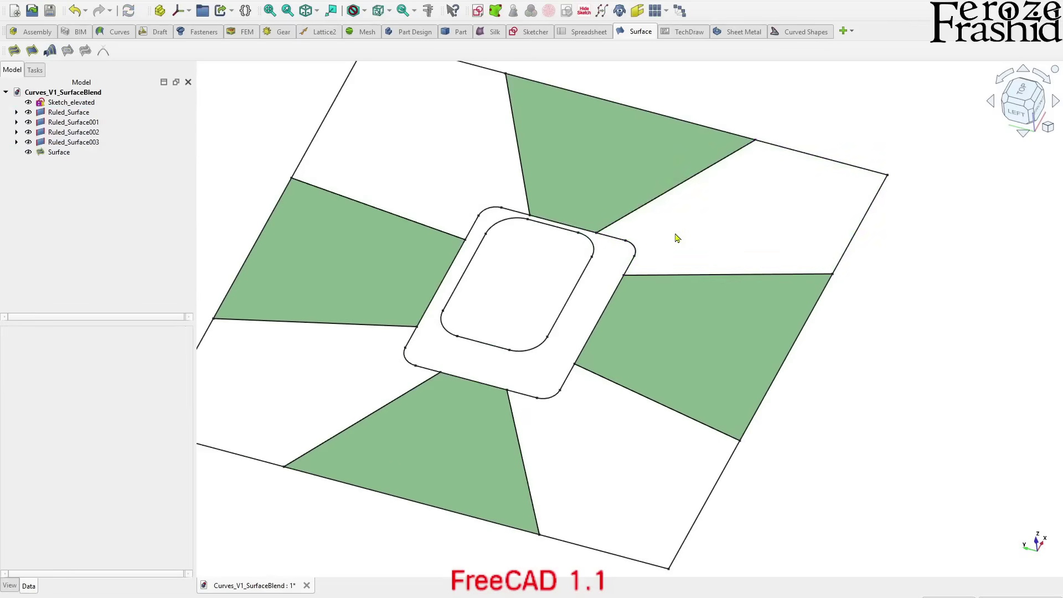
# - Hide the base sketch to examine the filled surface's rounded corner, and delete that filled surface
pyautogui.click(570, 379)
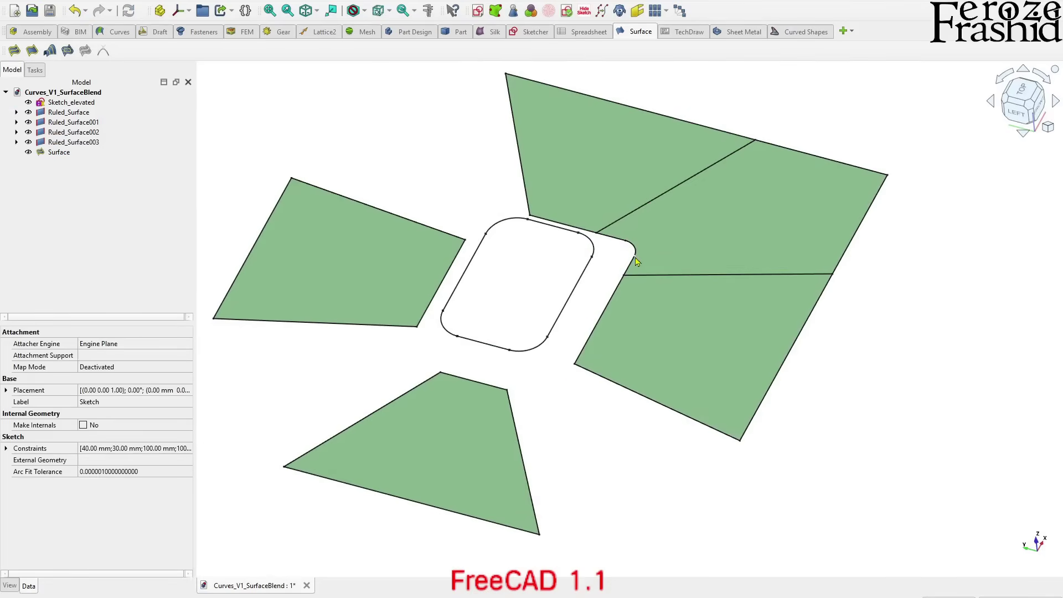
pyautogui.click(654, 247)
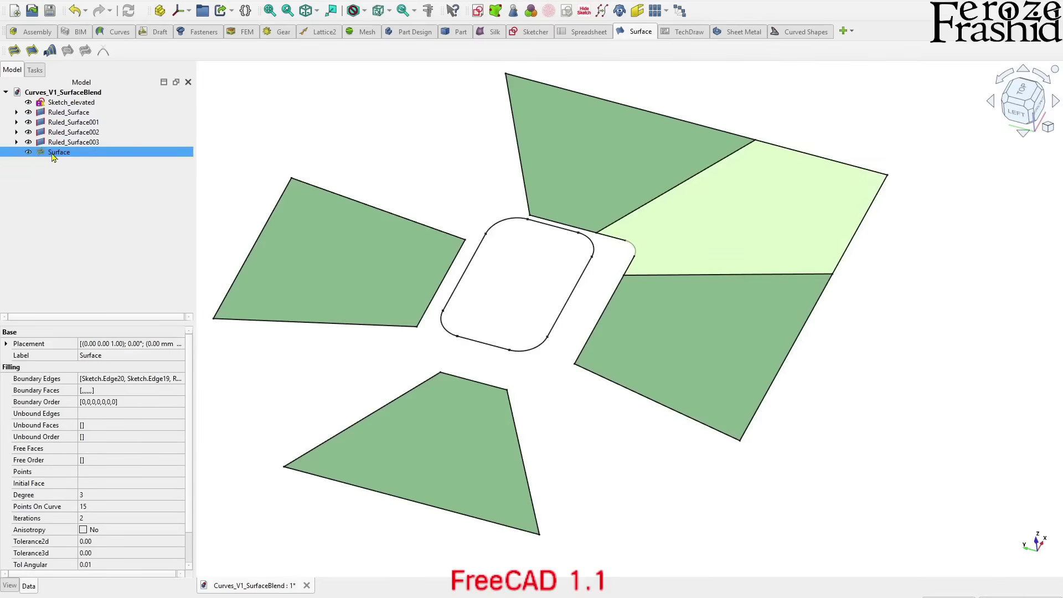
pyautogui.click(783, 208)
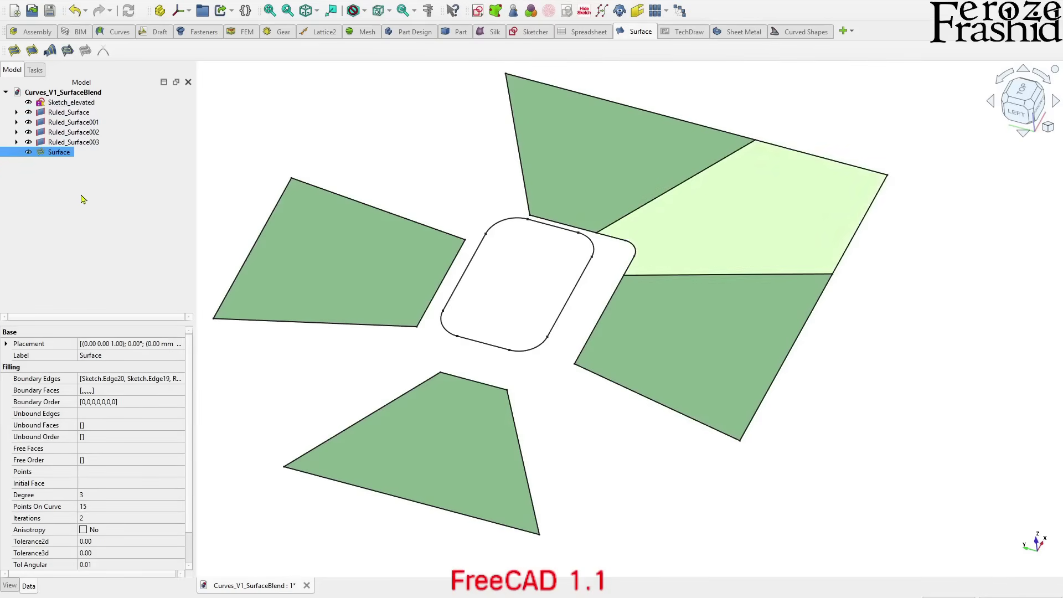
pyautogui.press('Delete')
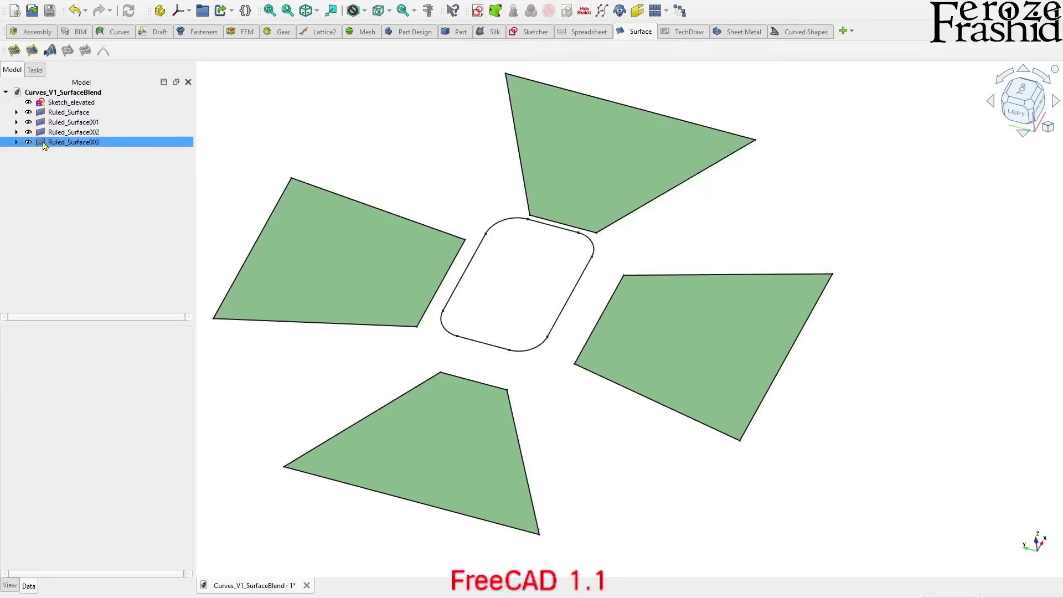
# - Show the base sketch and join the inner rectangle's three corner edges between Ruled_Surface002 and Ruled_Surface003 into one B-spline curve
pyautogui.click(17, 113)
pyautogui.click(40, 122)
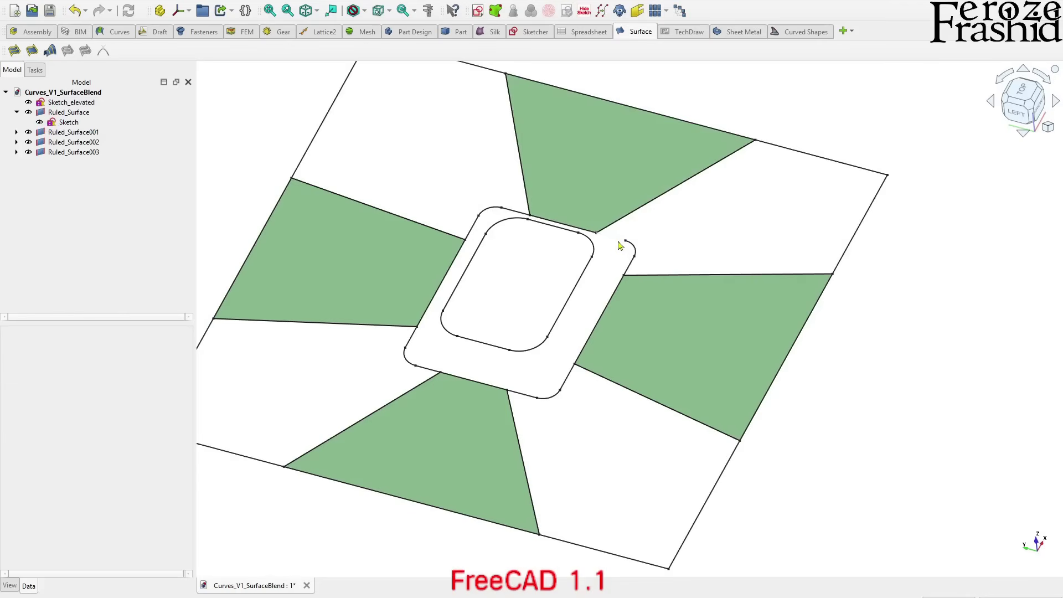
pyautogui.click(623, 241)
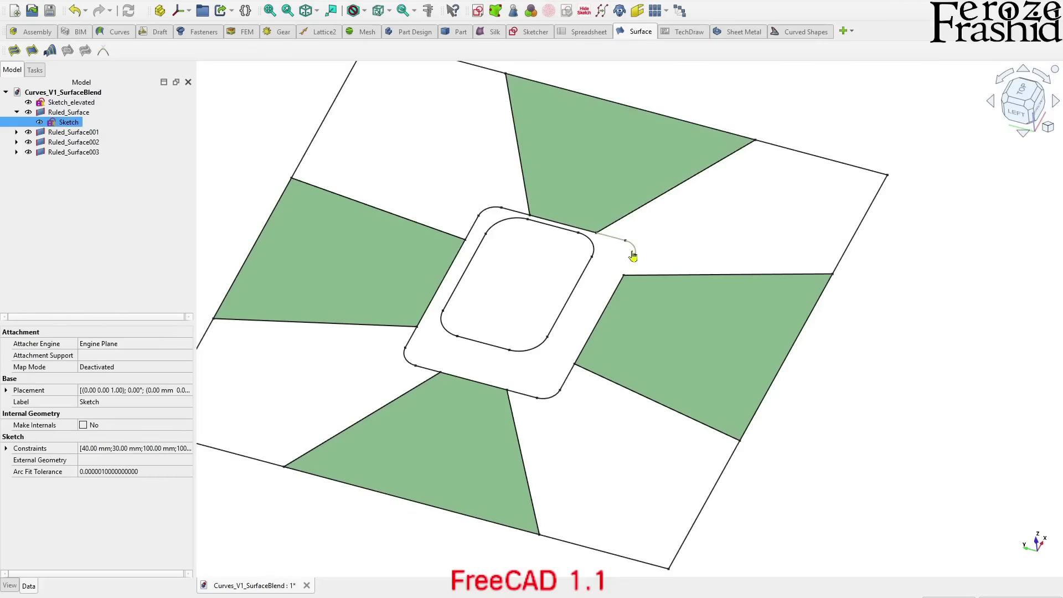
pyautogui.click(119, 32)
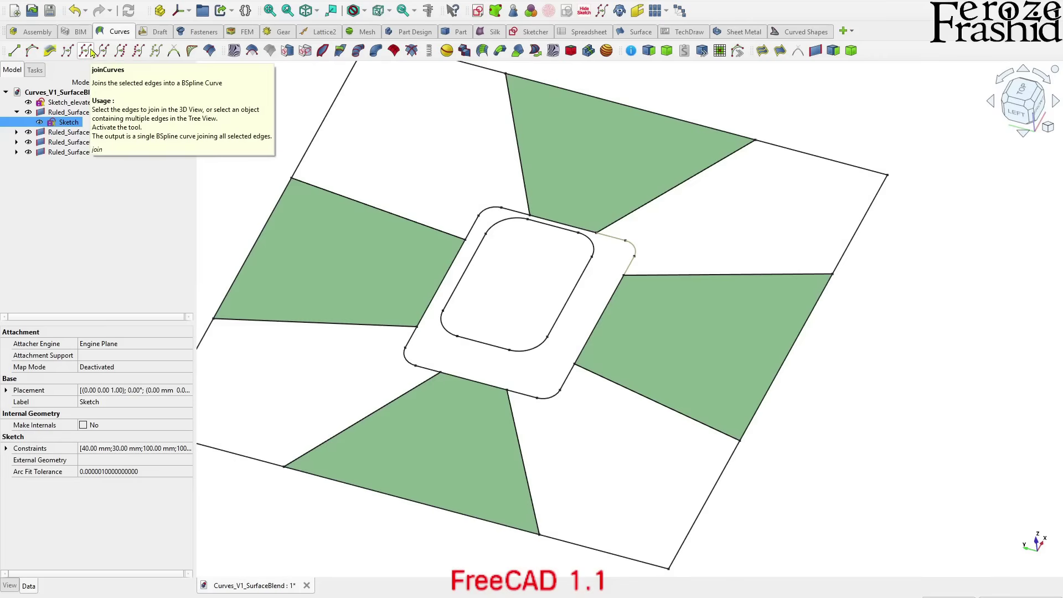
pyautogui.click(76, 2)
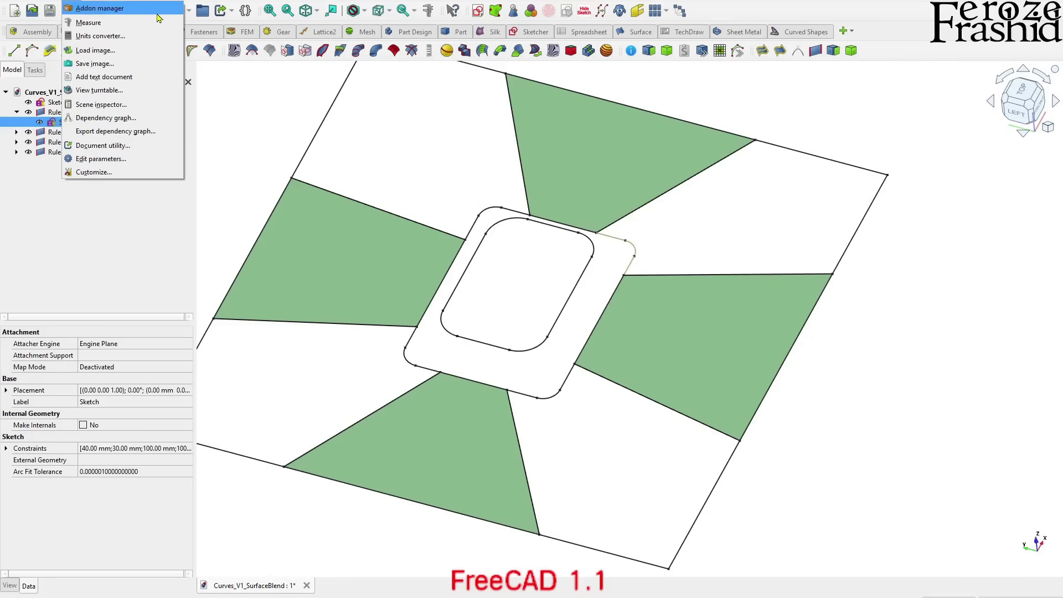
pyautogui.click(244, 104)
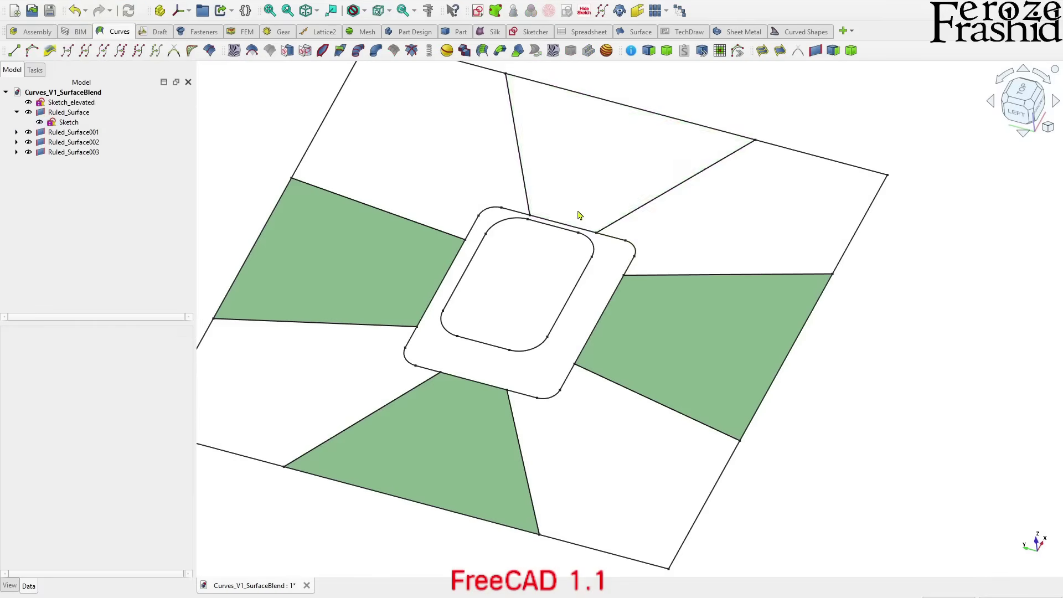
pyautogui.click(628, 244)
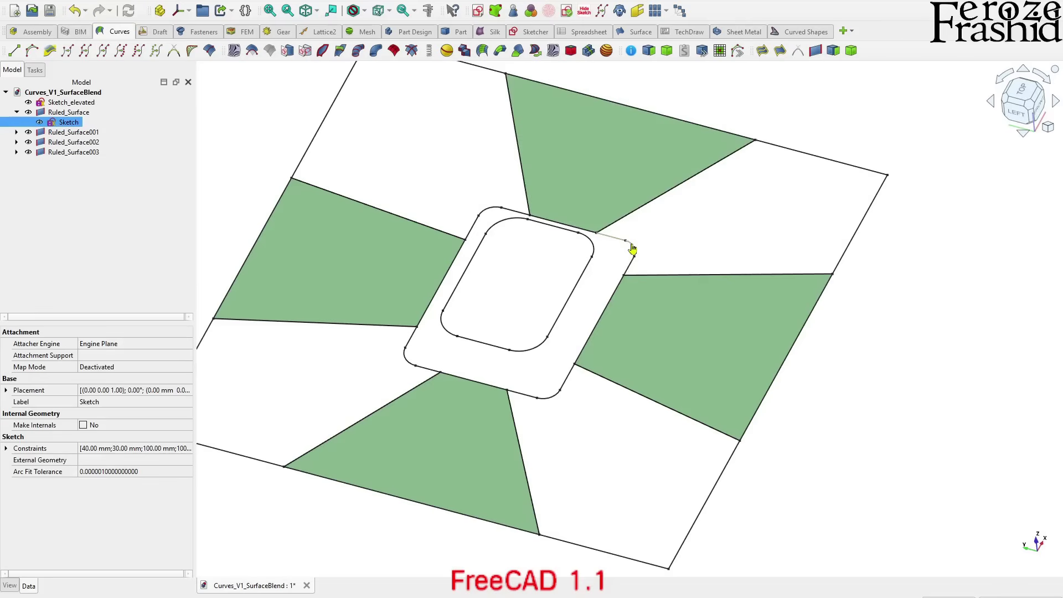
pyautogui.click(83, 54)
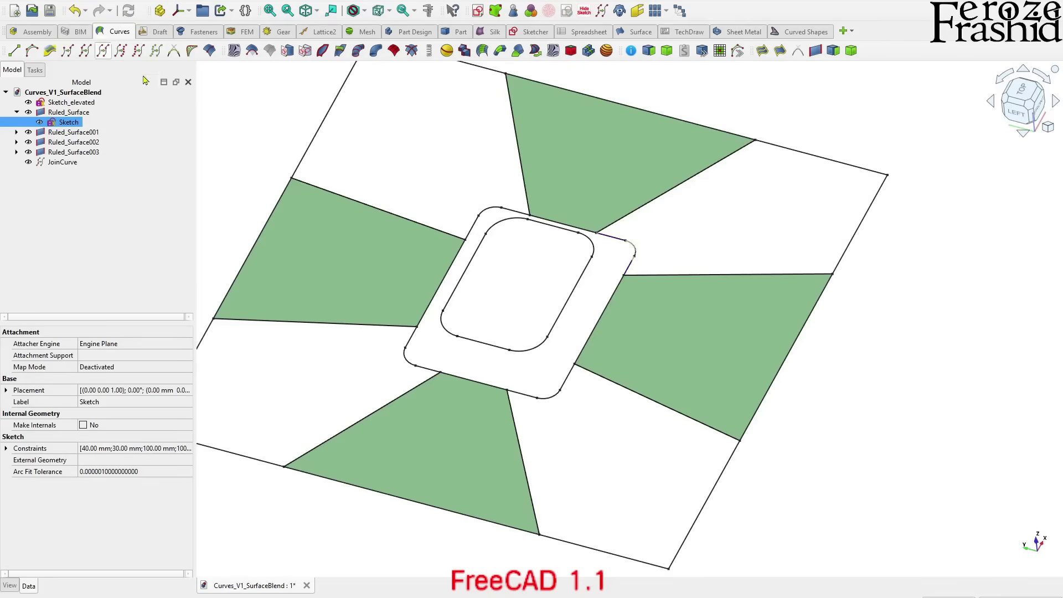
# - Hide the base sketch to examine the joined corner curve, and show the sketch again
pyautogui.click(49, 198)
pyautogui.click(39, 121)
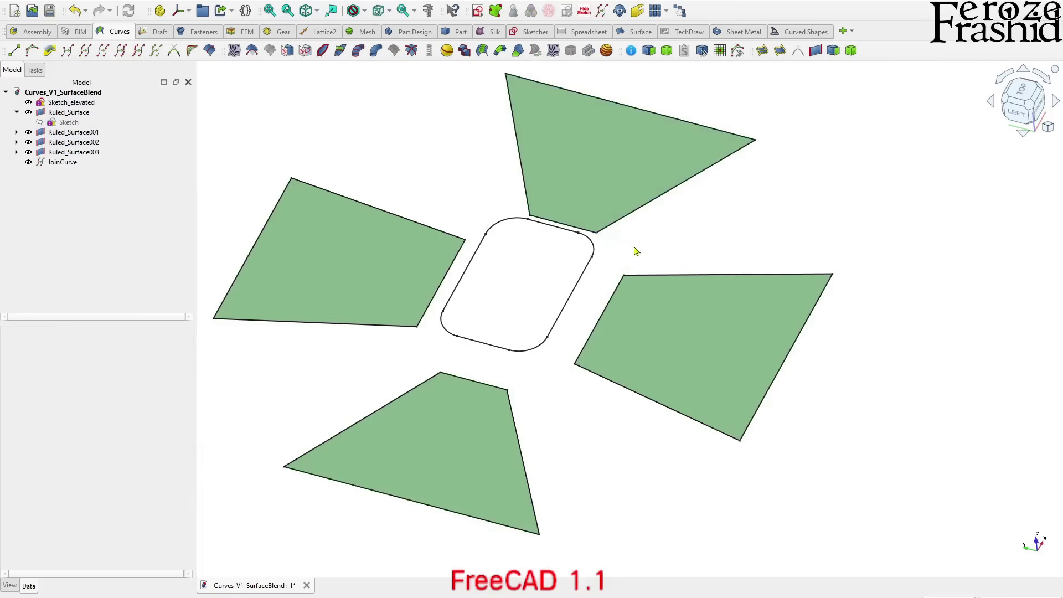
pyautogui.click(634, 247)
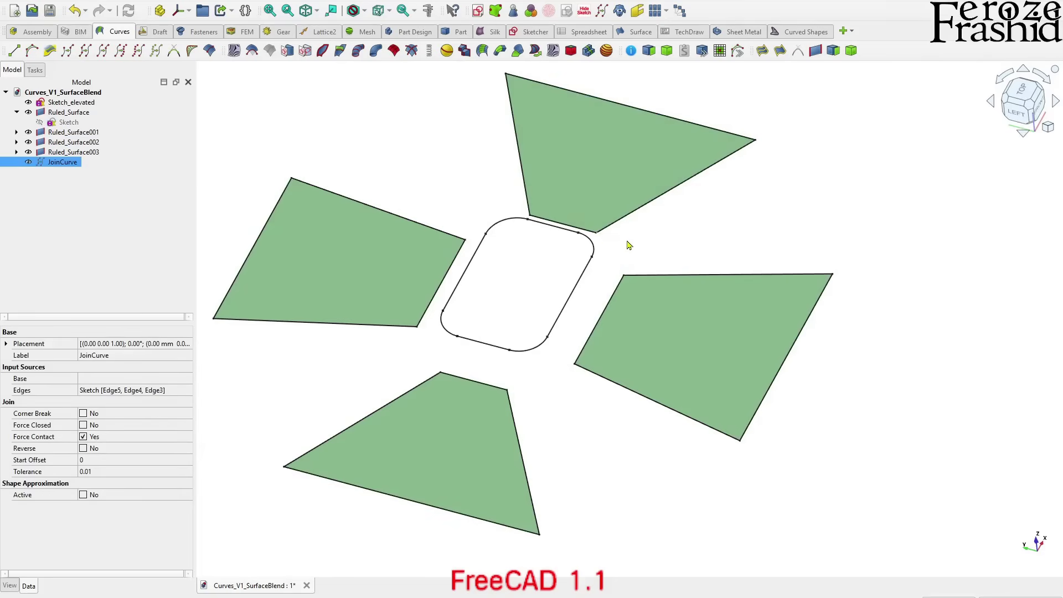
pyautogui.click(620, 245)
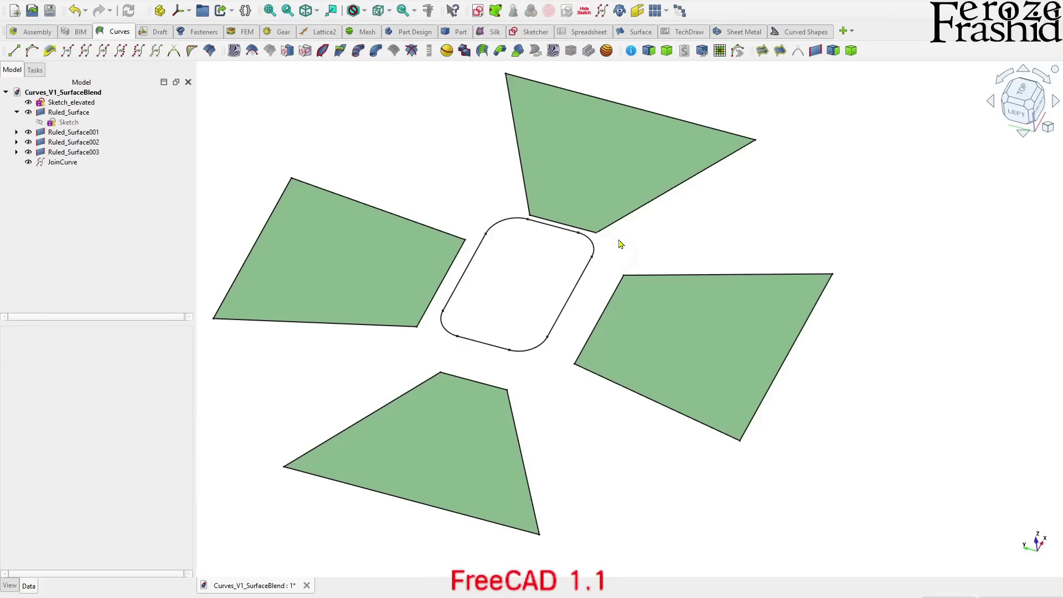
pyautogui.click(122, 163)
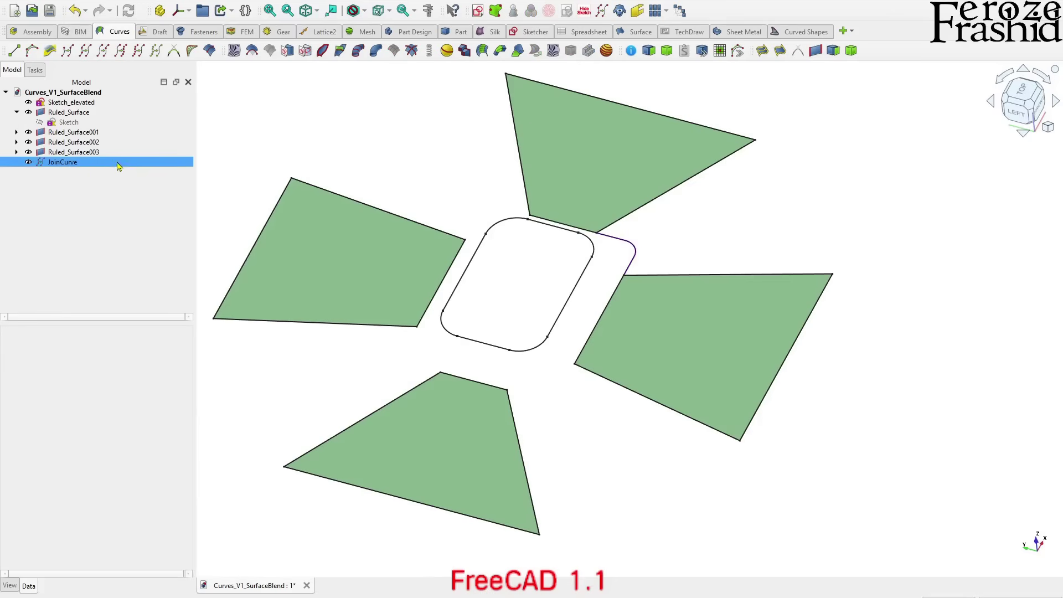
pyautogui.press('Up')
pyautogui.press('Up')
pyautogui.press('Up')
pyautogui.press('Up')
pyautogui.press('space')
pyautogui.click(55, 209)
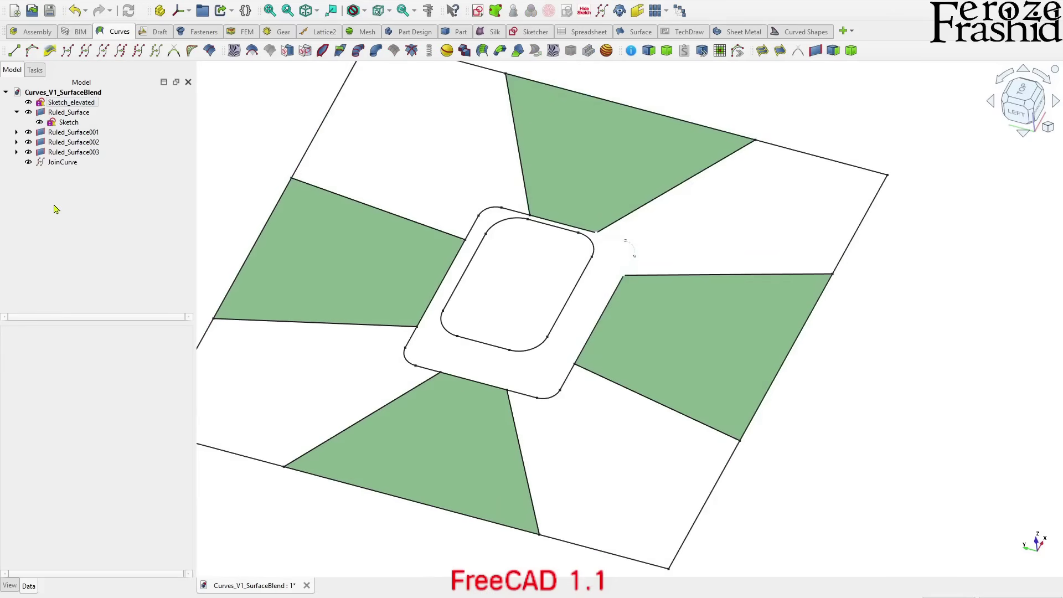
# - Join the three edges at each of the inner rectangle's other three corners into a B-spline curve per corner
pyautogui.click(518, 395)
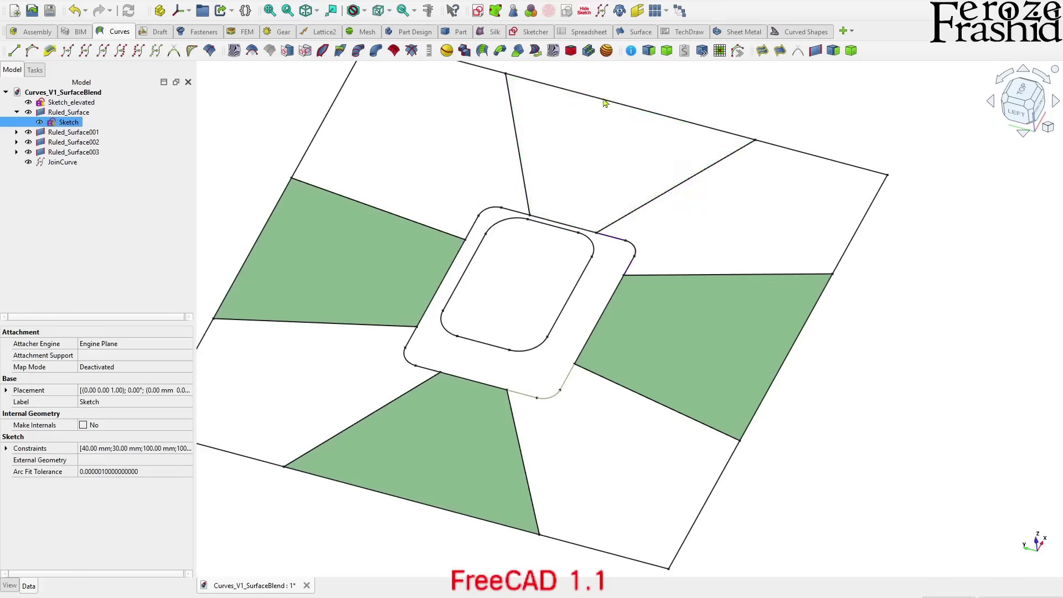
pyautogui.click(601, 11)
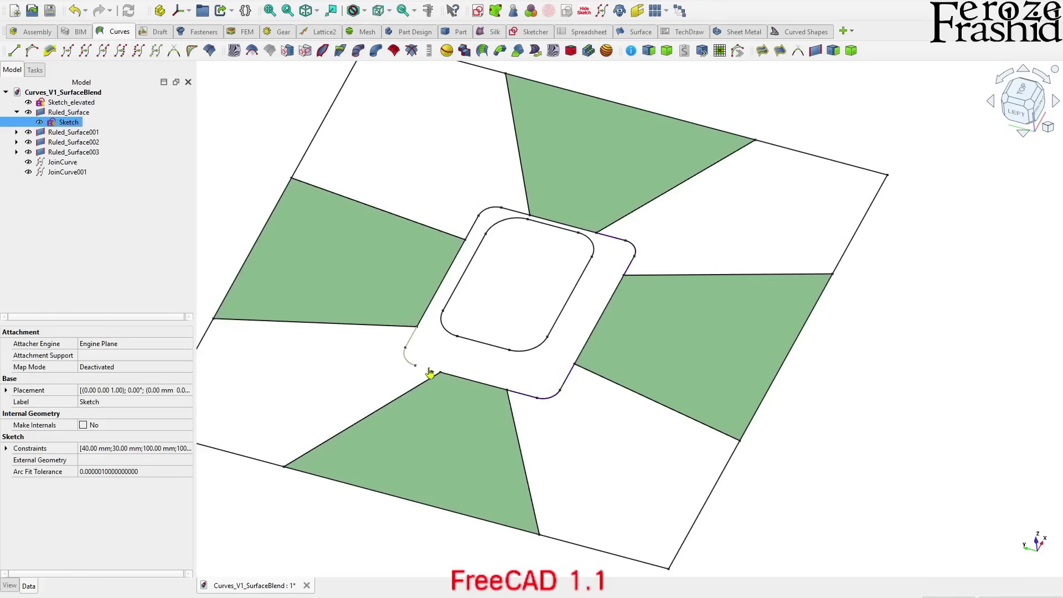
pyautogui.click(601, 11)
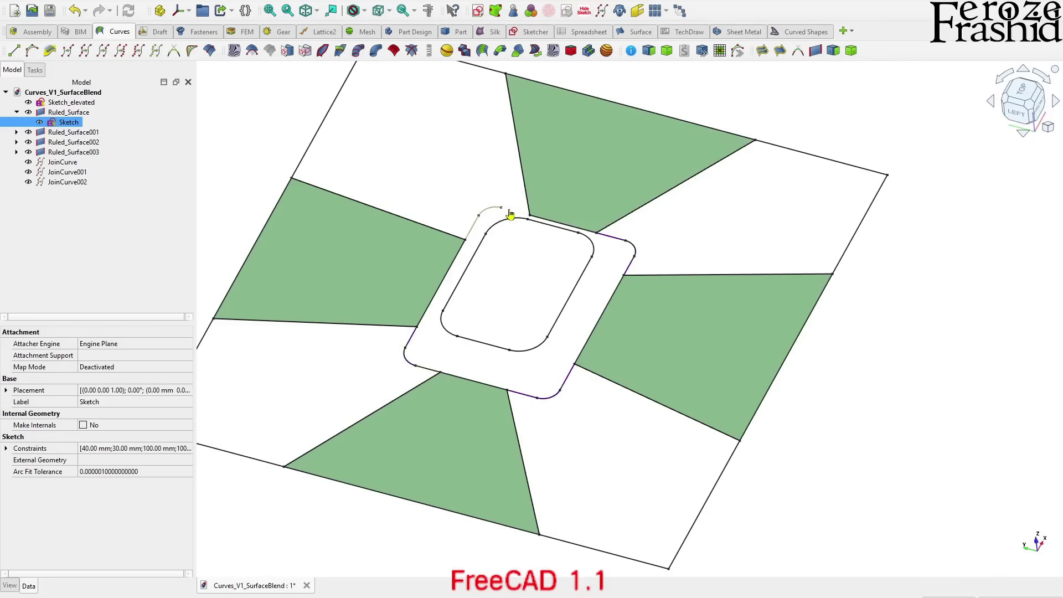
pyautogui.click(601, 11)
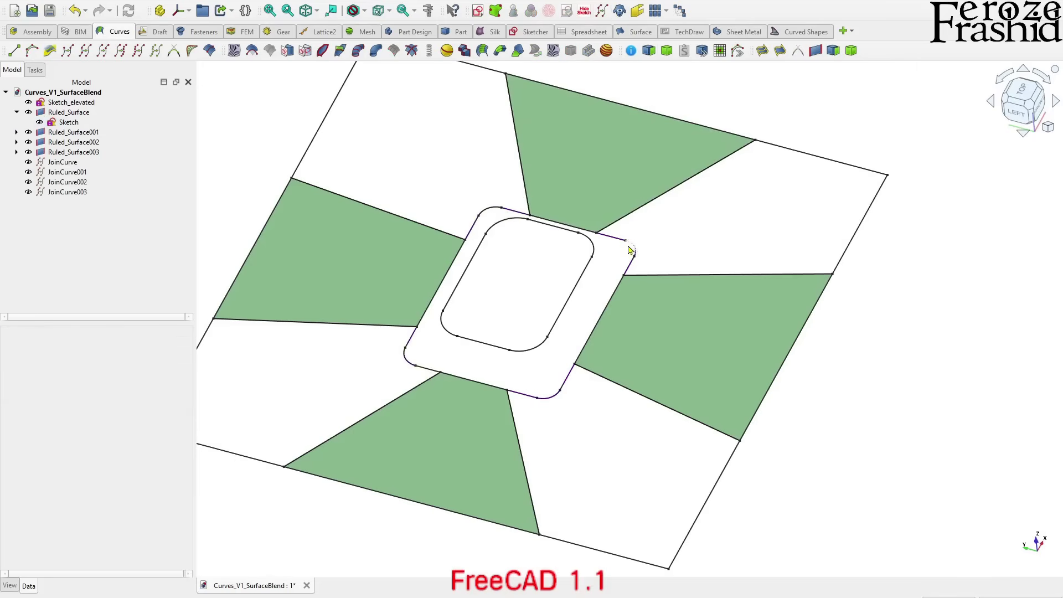
# - Hide the base sketch to check the joined curves at all four inner corners, and restore its visibility
pyautogui.click(39, 123)
pyautogui.click(86, 220)
pyautogui.click(38, 122)
pyautogui.click(39, 123)
pyautogui.click(210, 304)
# - Create a filled surface between Ruled_Surface002 and Ruled_Surface003 from the joined corner curve, both ruled side edges and the two outer sketch edges
pyautogui.scroll(-1, 320, 365)
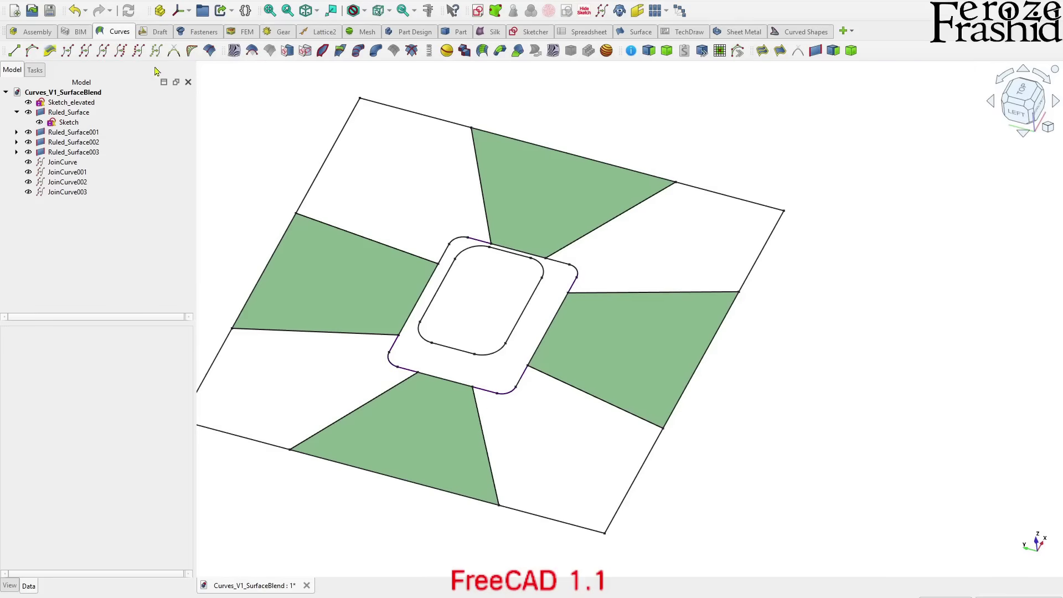
pyautogui.click(638, 33)
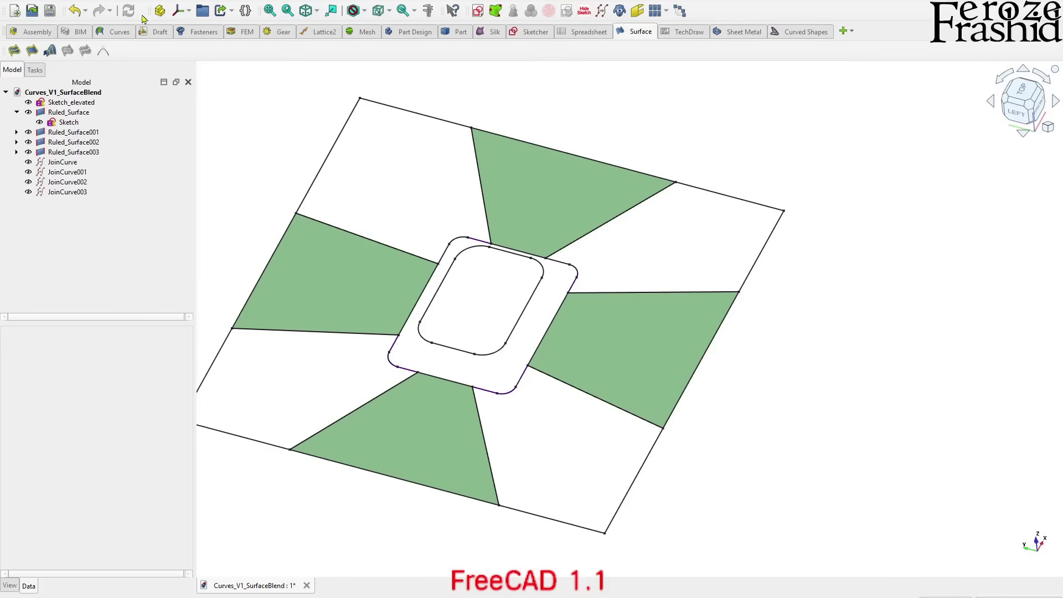
pyautogui.click(118, 32)
pyautogui.click(762, 51)
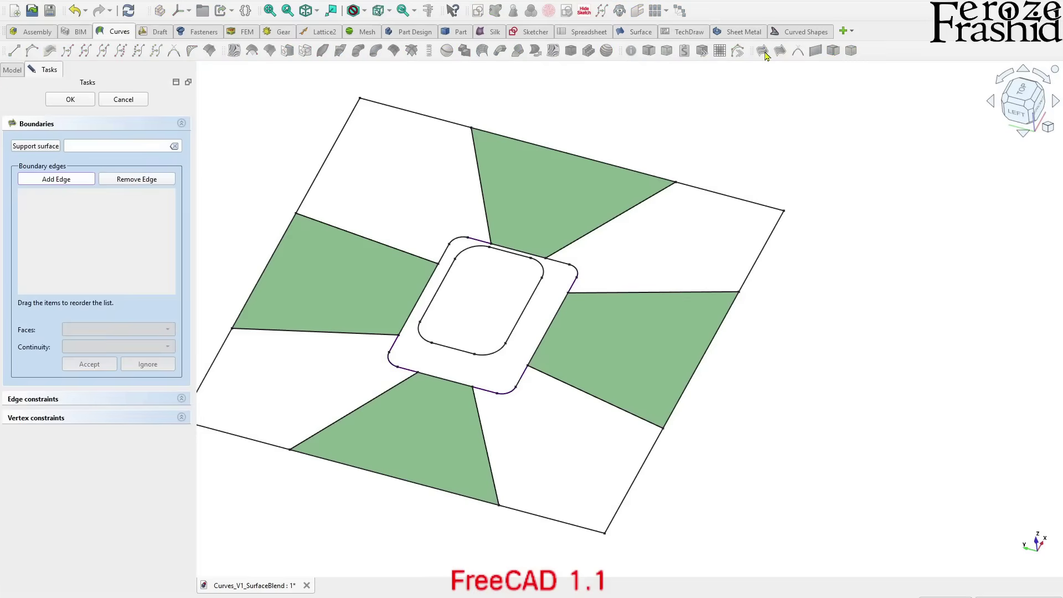
pyautogui.click(574, 278)
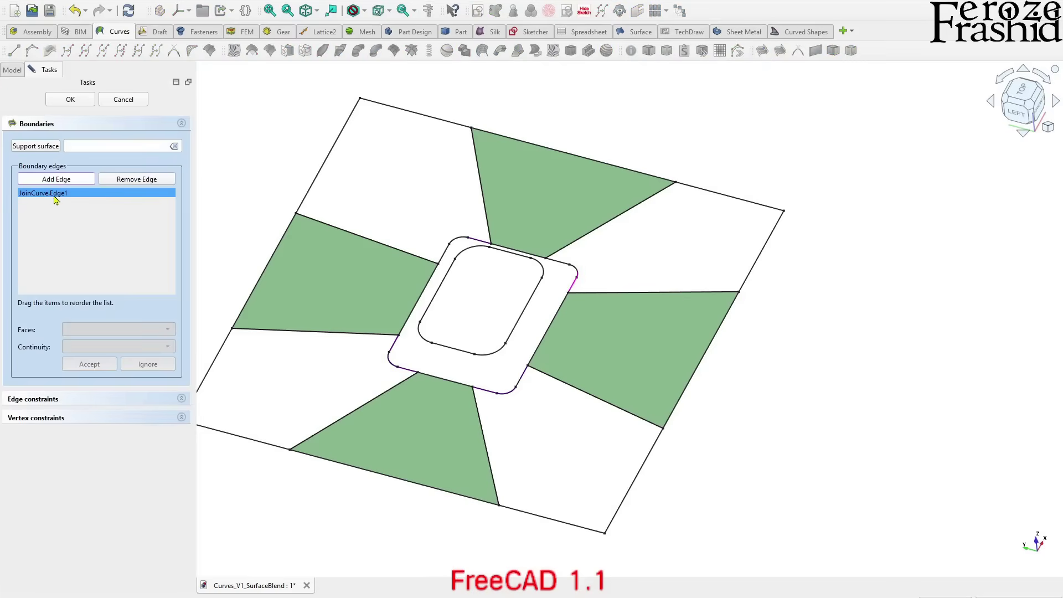
pyautogui.click(568, 252)
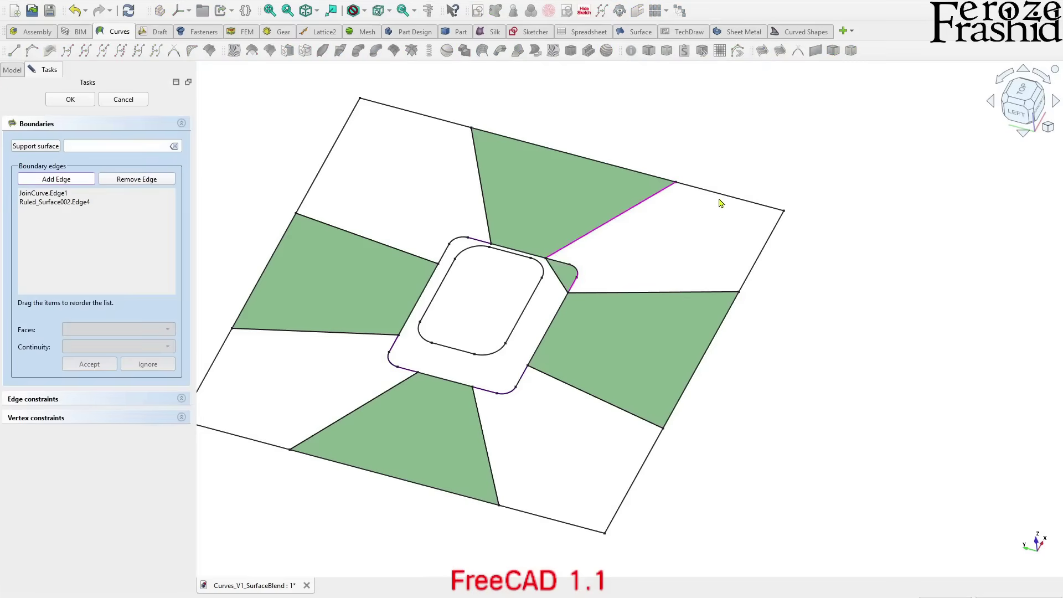
pyautogui.click(721, 197)
pyautogui.click(761, 259)
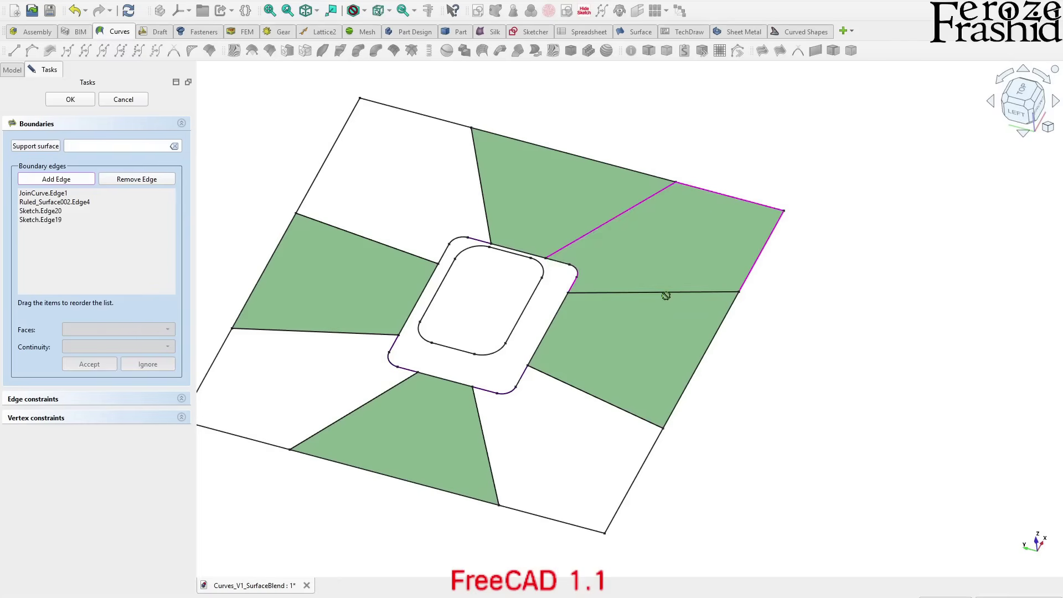
pyautogui.click(666, 292)
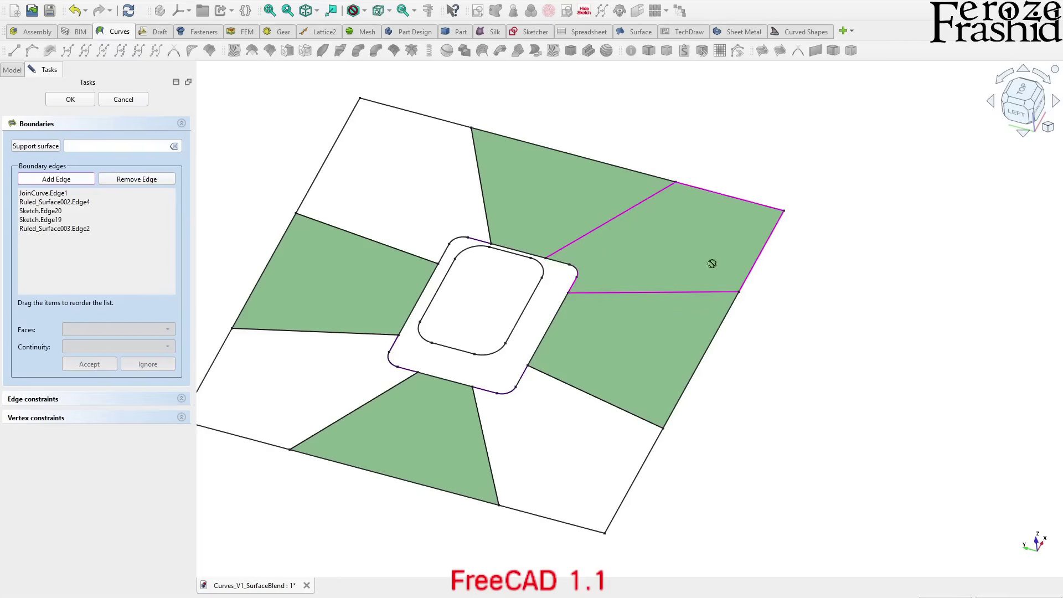
pyautogui.click(81, 102)
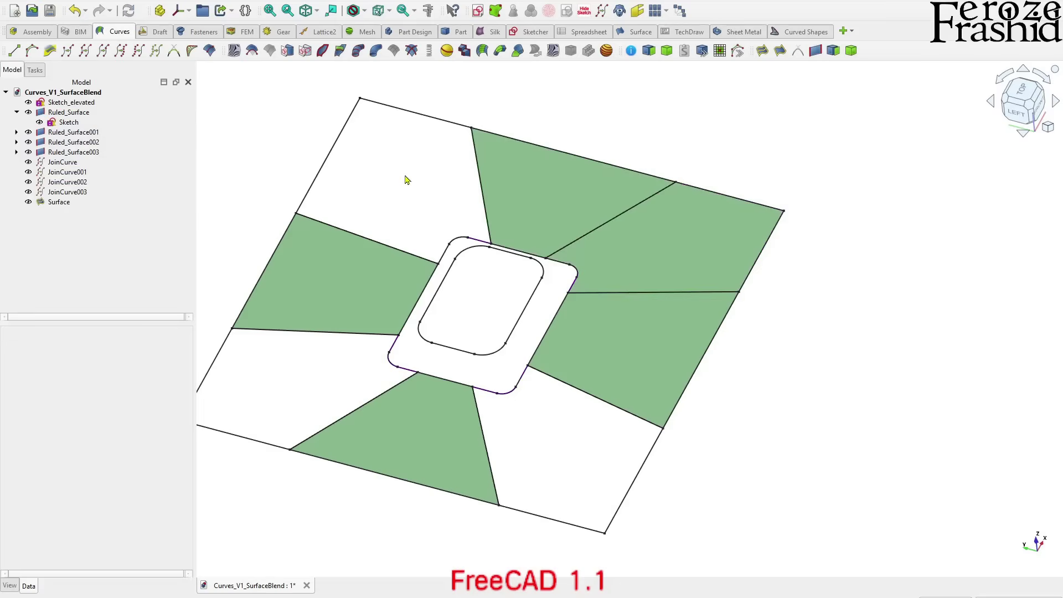
# - Create a filled surface between Ruled_Surface001 and Ruled_Surface002 from JoinCurve003, their facing side edges and the two outer corner edges
pyautogui.click(761, 50)
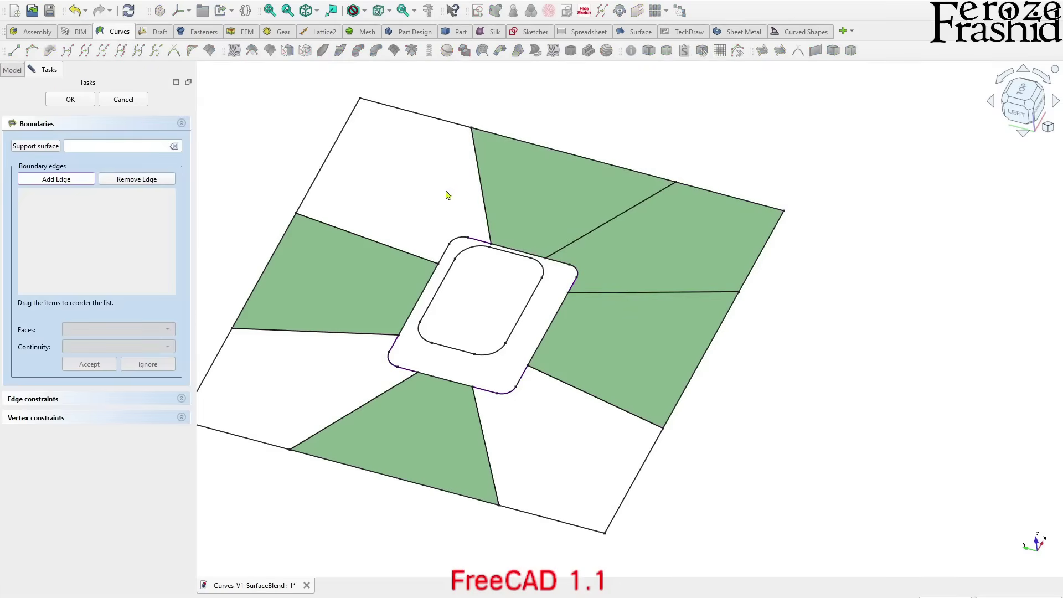
pyautogui.click(448, 254)
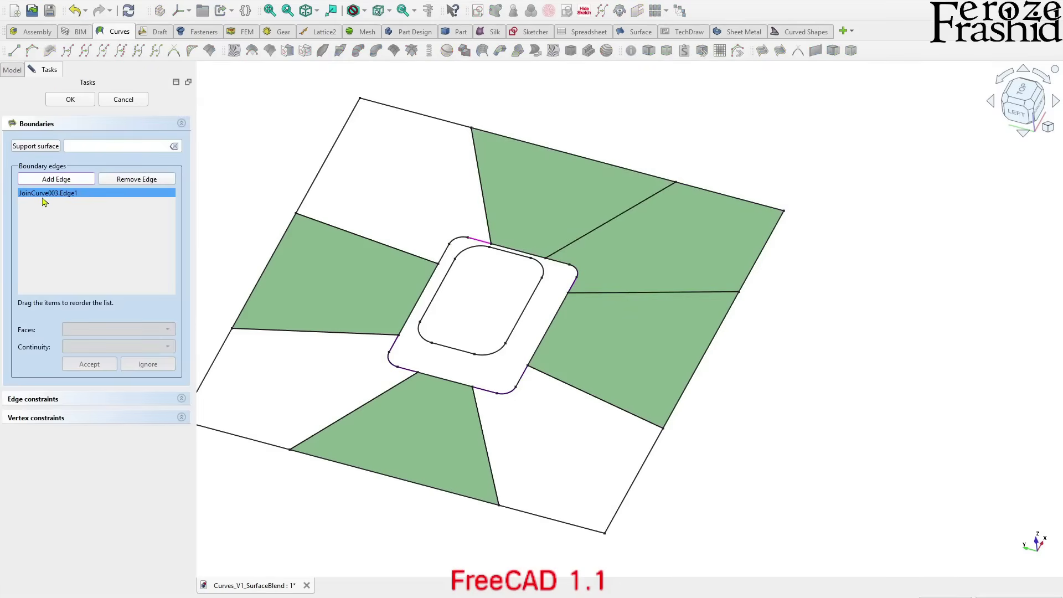
pyautogui.click(349, 235)
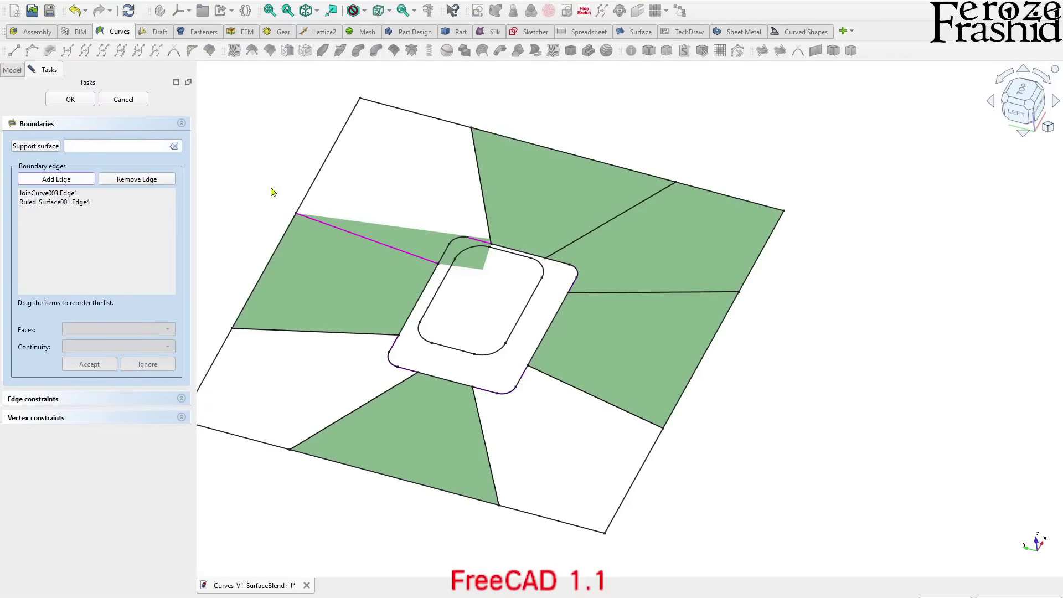
pyautogui.click(332, 148)
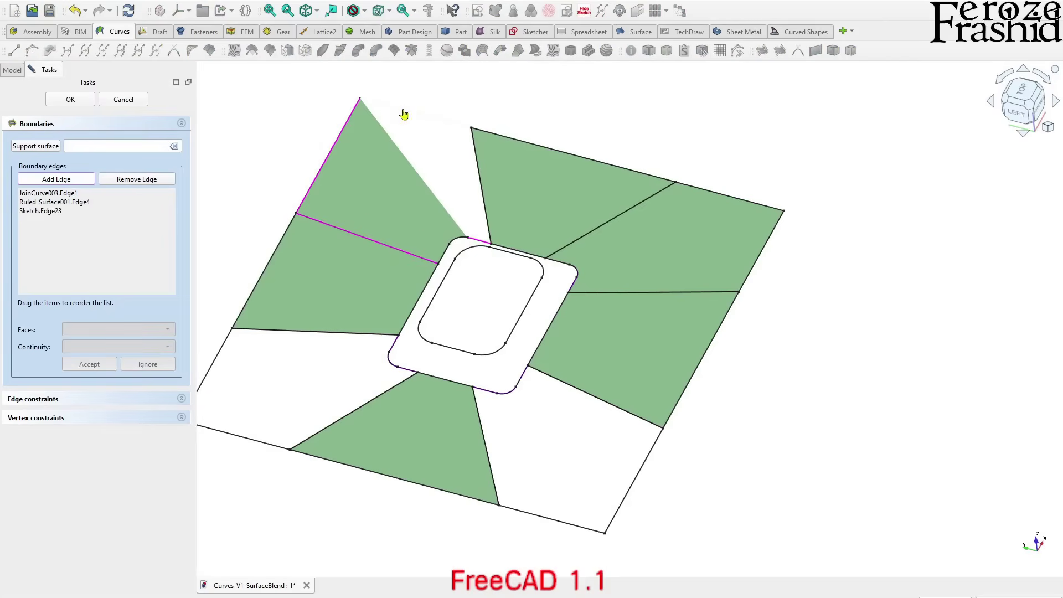
pyautogui.click(404, 110)
pyautogui.click(477, 161)
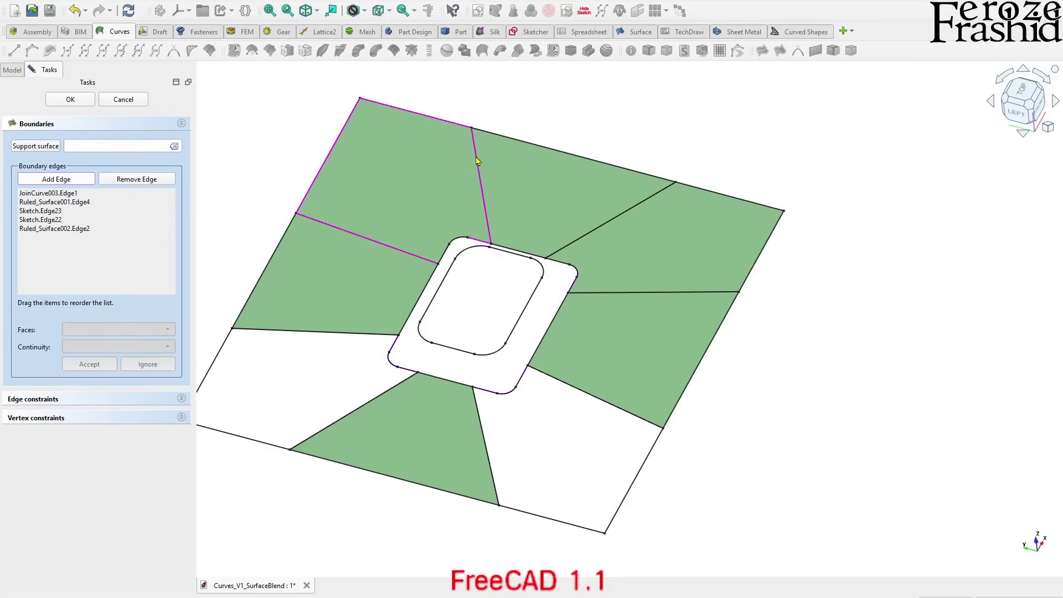
pyautogui.click(66, 103)
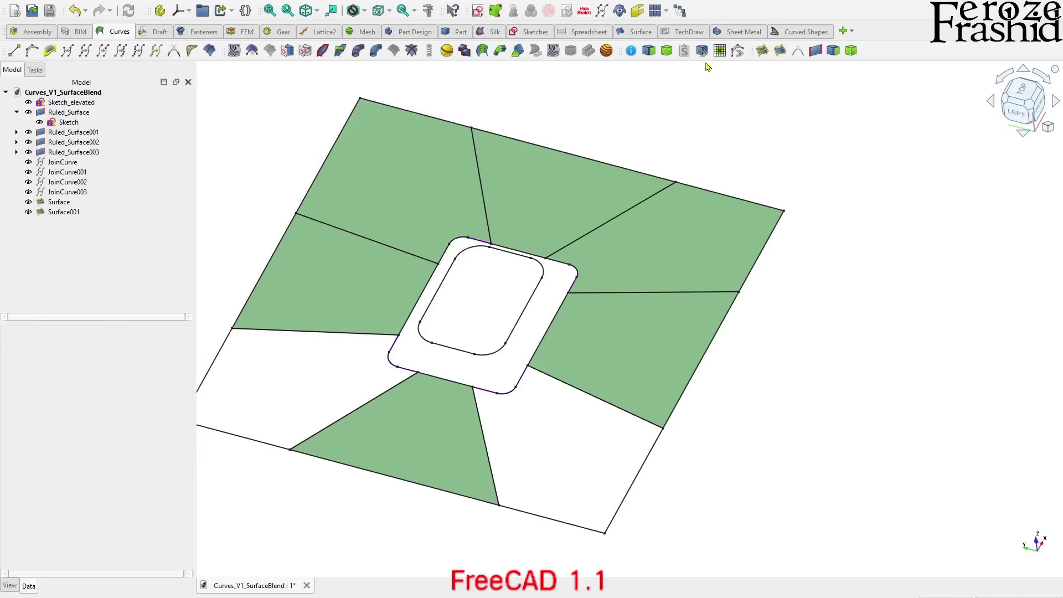
# - Fill the two remaining corner gaps on either side of Ruled_Surface from their joined curves and adjoining edges, and hide the base sketch
pyautogui.click(762, 51)
pyautogui.click(229, 338)
pyautogui.click(268, 331)
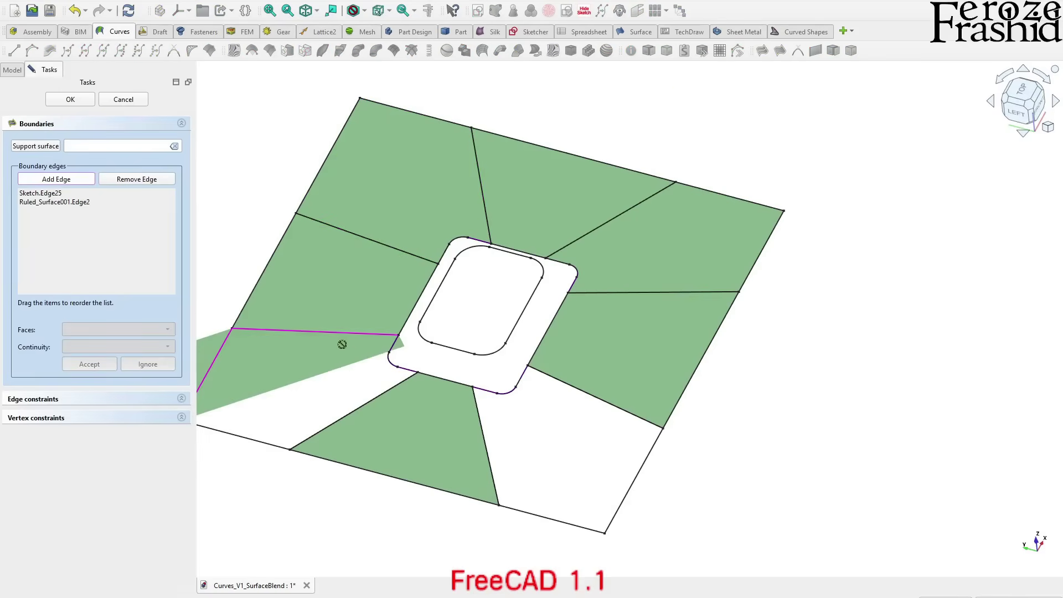
pyautogui.click(389, 359)
pyautogui.click(376, 396)
pyautogui.click(265, 442)
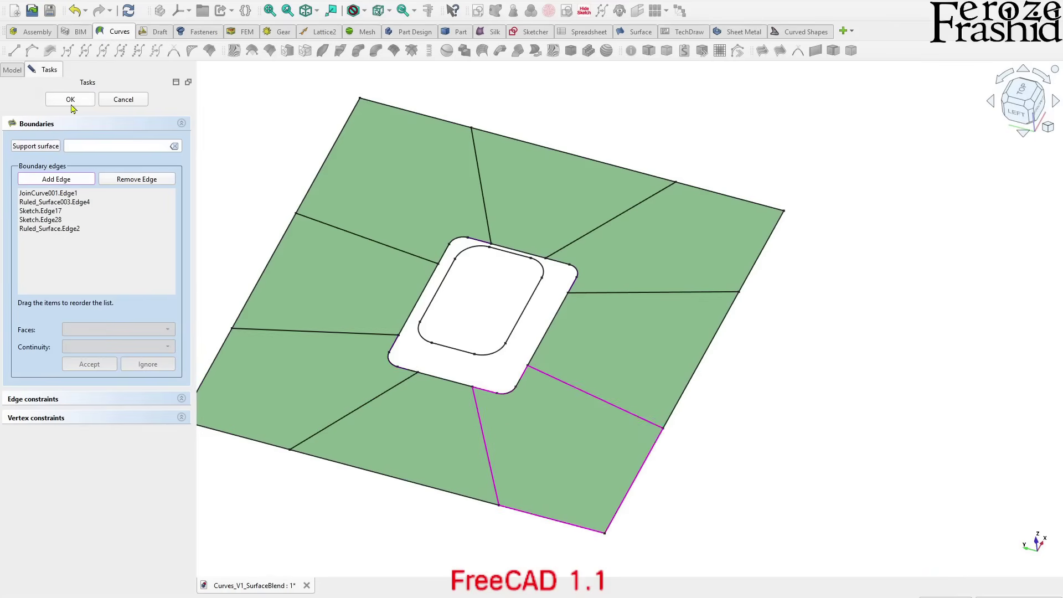
pyautogui.click(71, 105)
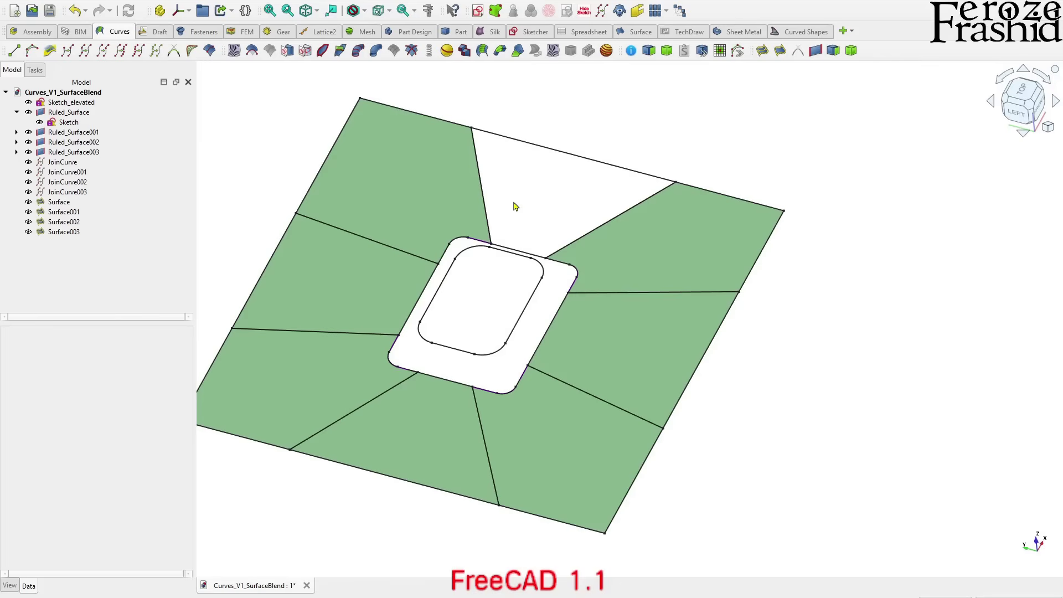
pyautogui.moveTo(721, 381); pyautogui.dragTo(664, 332, button='middle')
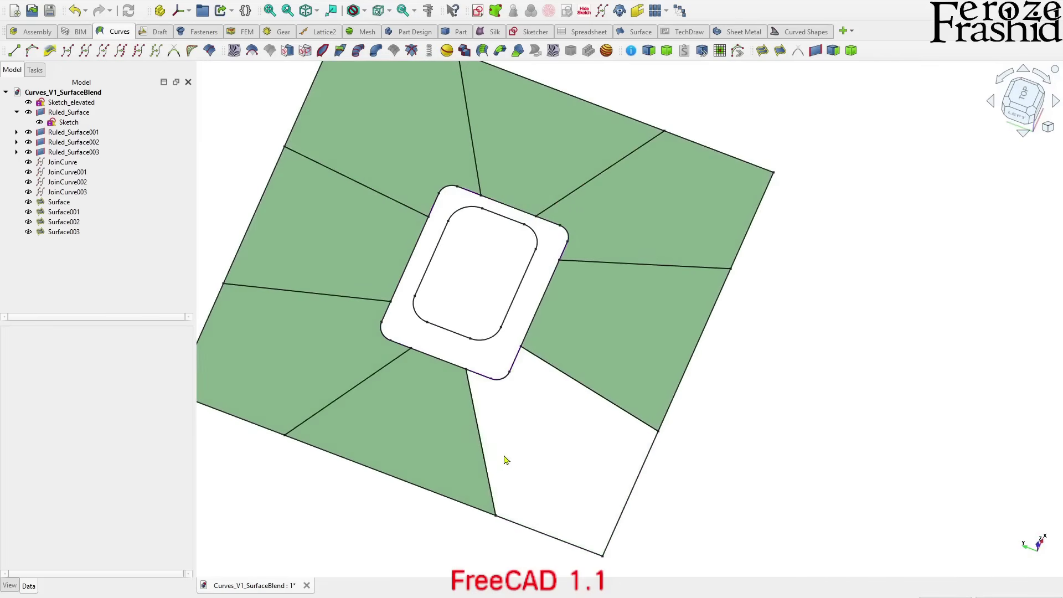
pyautogui.click(41, 123)
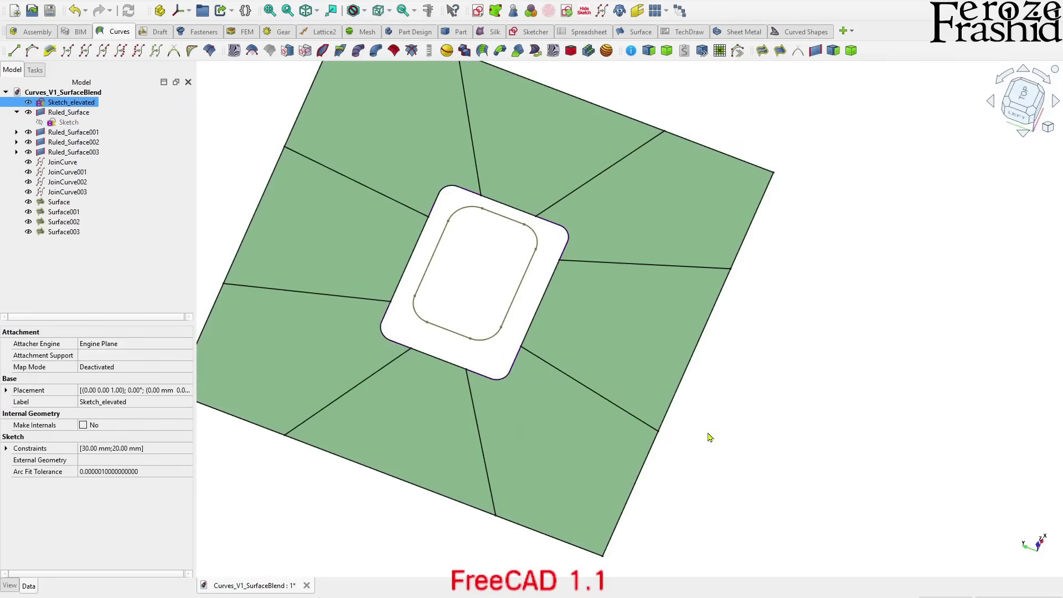
# - Hide the four joined corner curves, JoinCurve through JoinCurve003
pyautogui.click(803, 448)
pyautogui.click(535, 441)
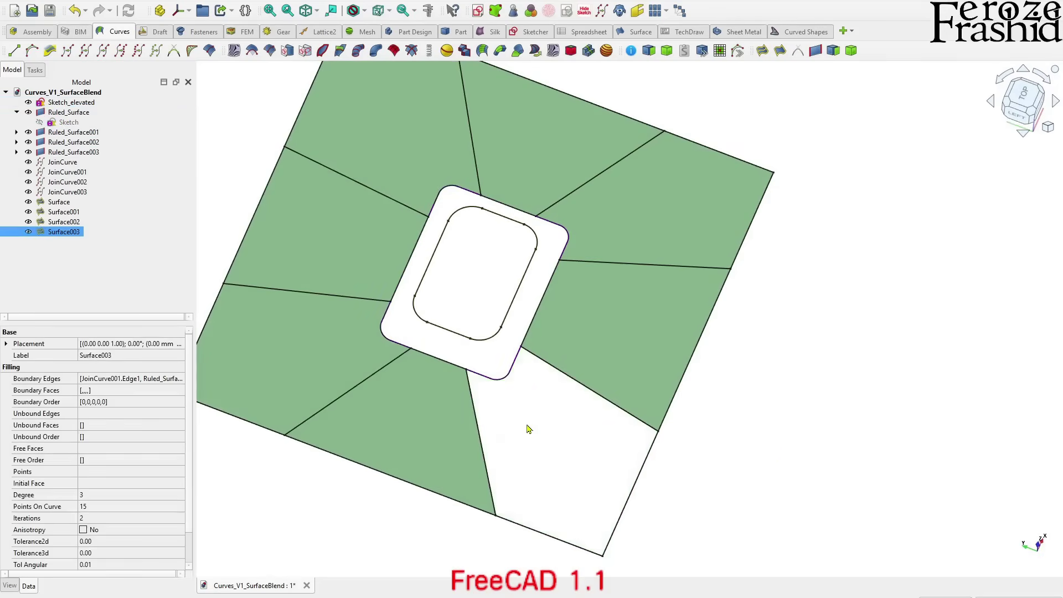
pyautogui.click(504, 381)
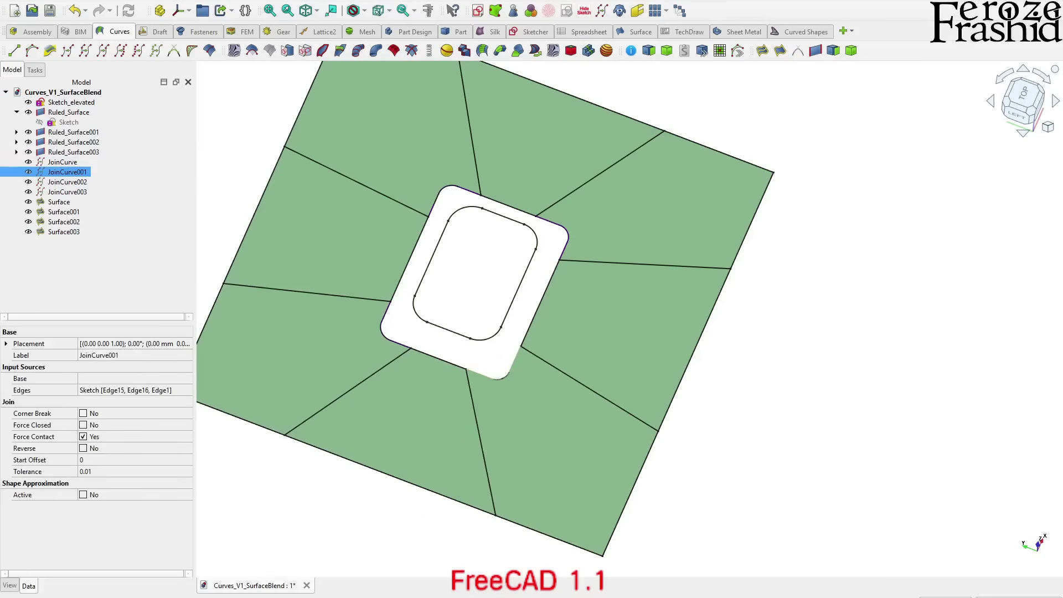
pyautogui.click(62, 162)
pyautogui.keyDown('shift'); pyautogui.click(66, 192); pyautogui.keyUp('shift')
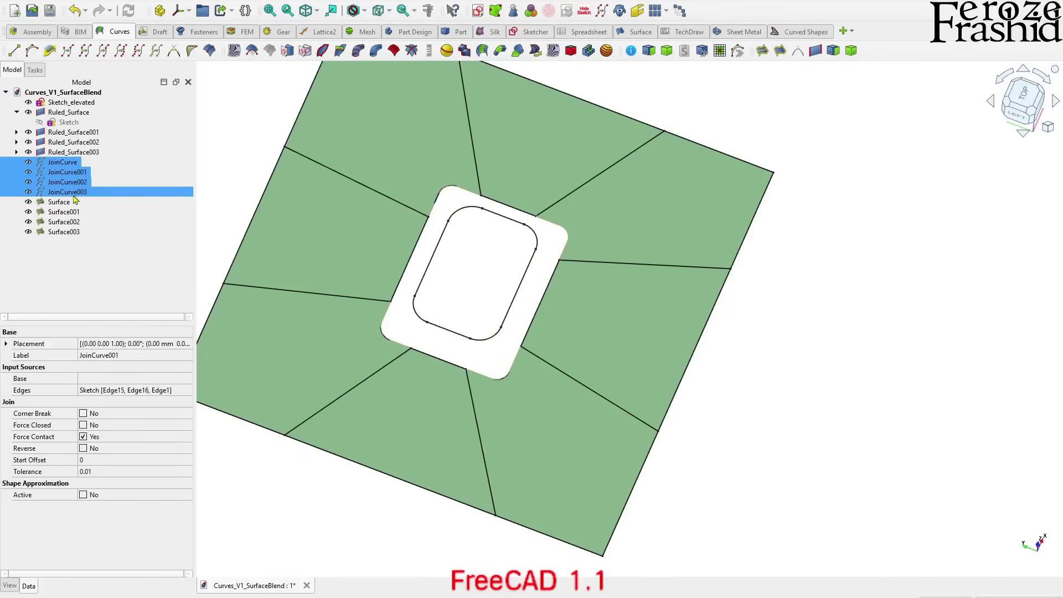
pyautogui.press('space')
pyautogui.click(68, 266)
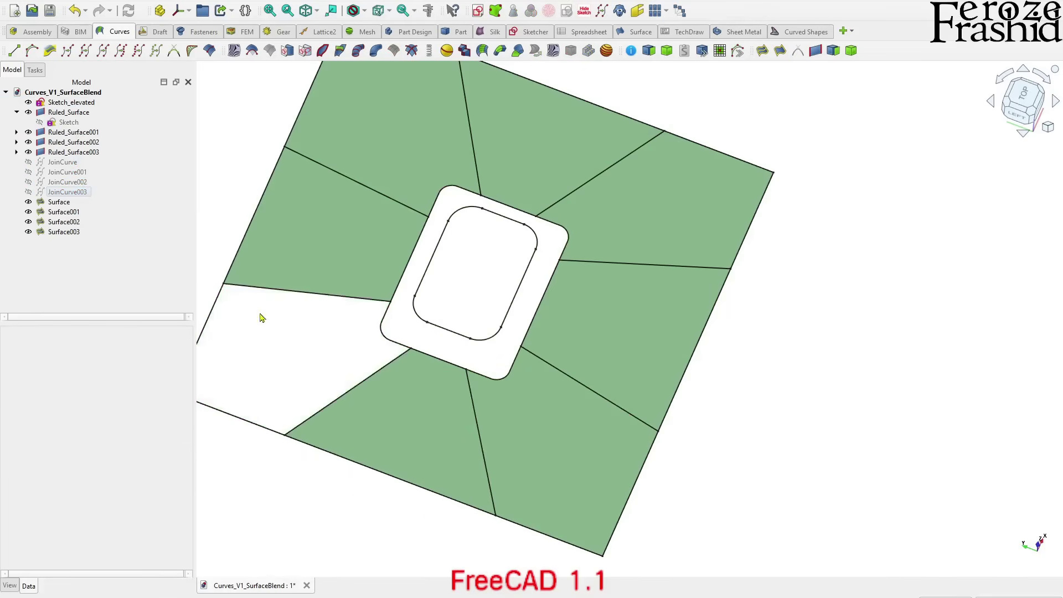
# - Inspect the inner edges of the base surfaces and the straight sides of the elevated profile
pyautogui.click(491, 406)
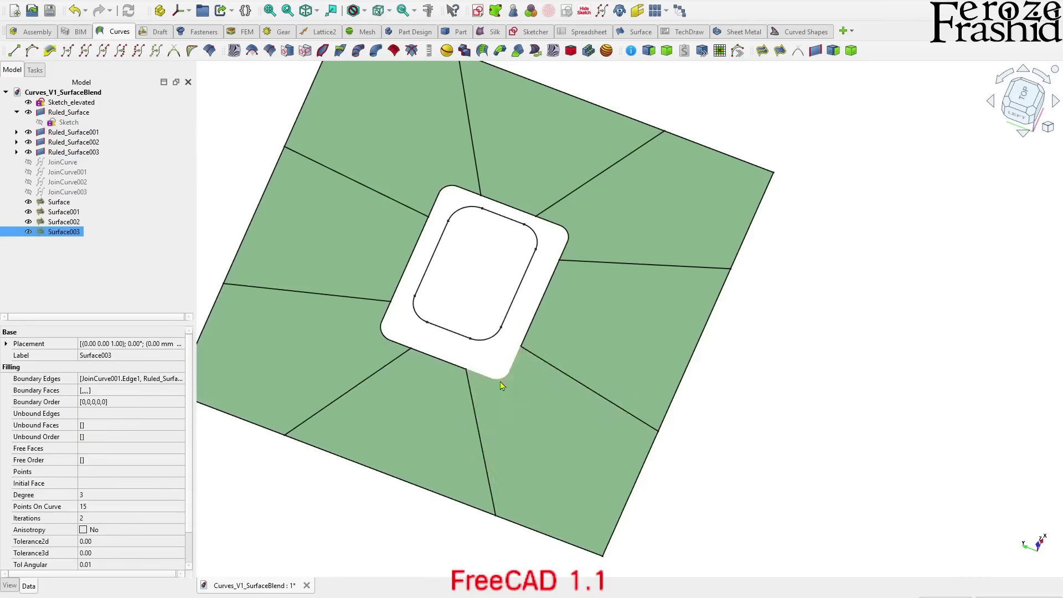
pyautogui.click(451, 372)
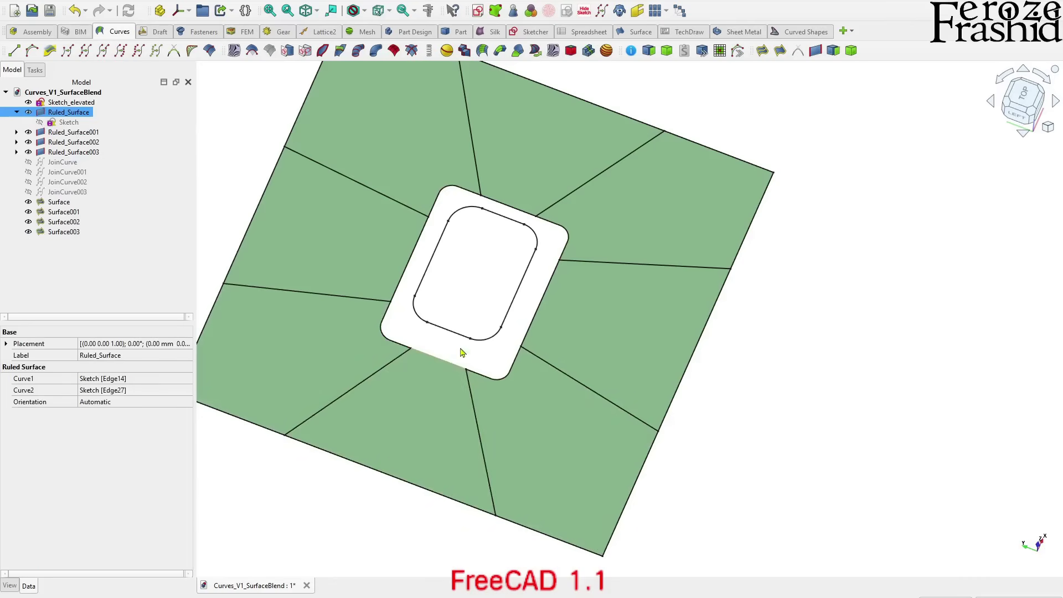
pyautogui.click(461, 349)
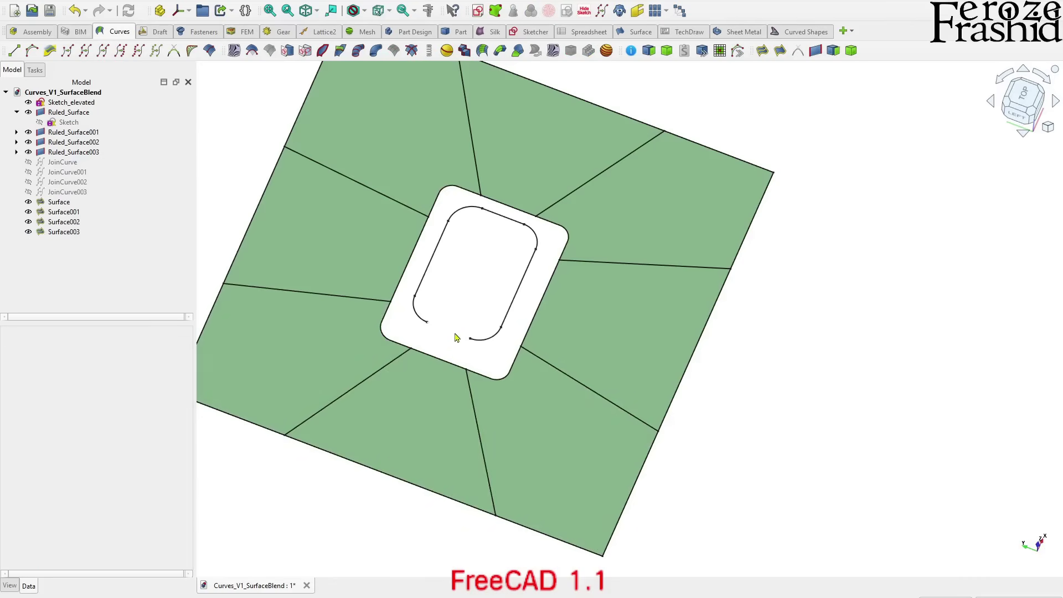
pyautogui.click(431, 272)
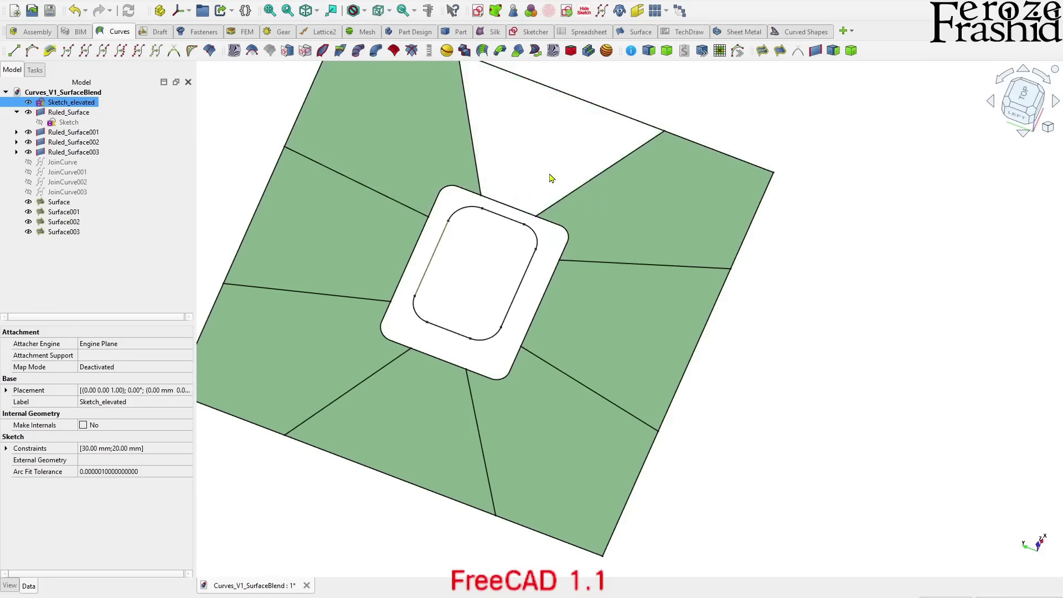
pyautogui.click(53, 261)
# - Add a closed four-sided polyline through the four corner arc centres in Sketch_elevated, and finish editing the sketch
pyautogui.doubleClick(62, 105)
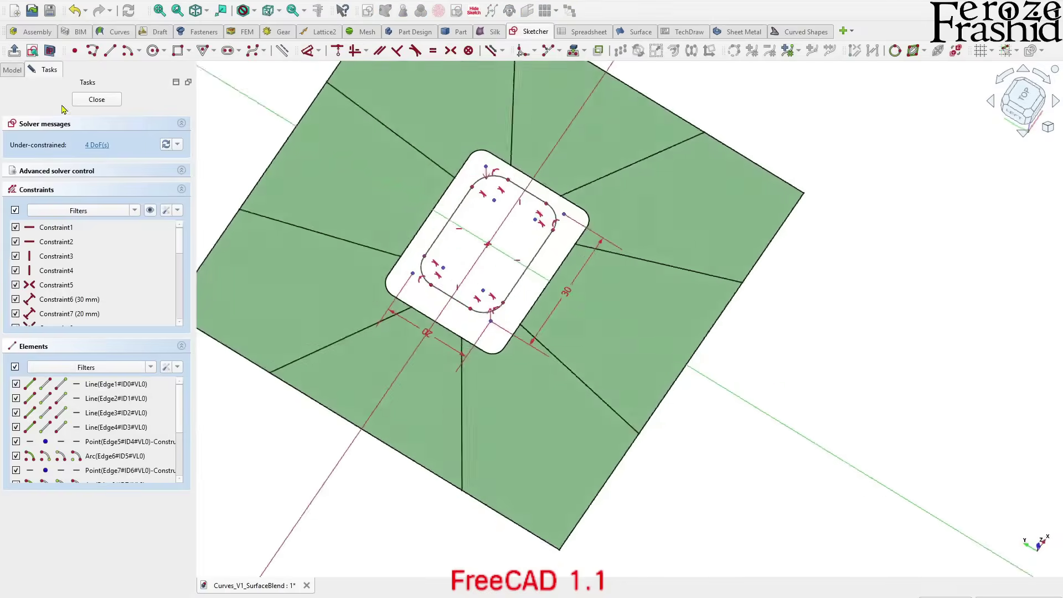
pyautogui.scroll(1, 452, 284)
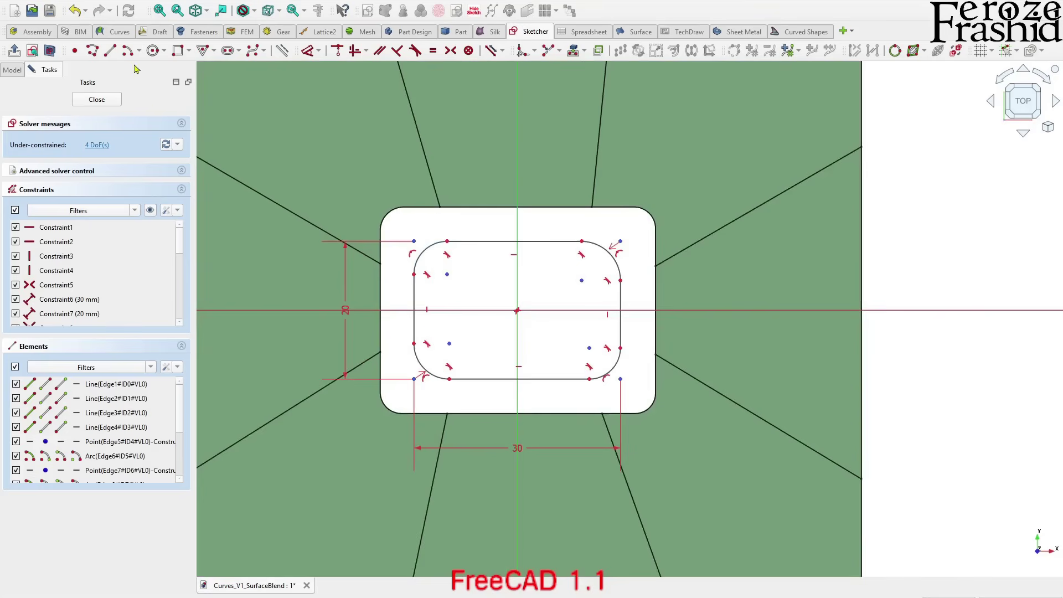
pyautogui.click(92, 51)
pyautogui.click(447, 274)
pyautogui.click(581, 280)
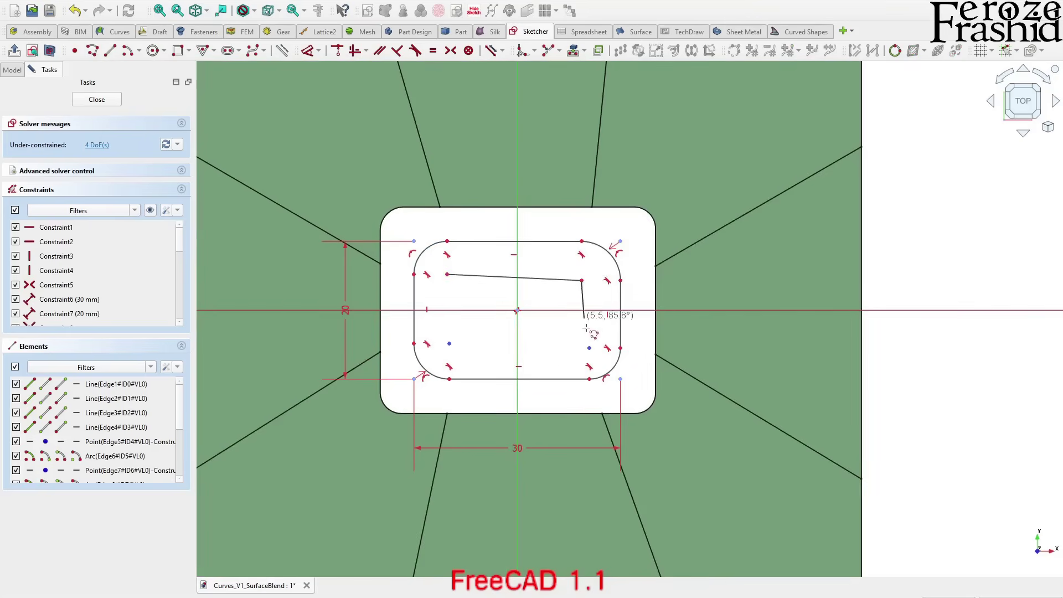
pyautogui.click(585, 344)
pyautogui.click(449, 343)
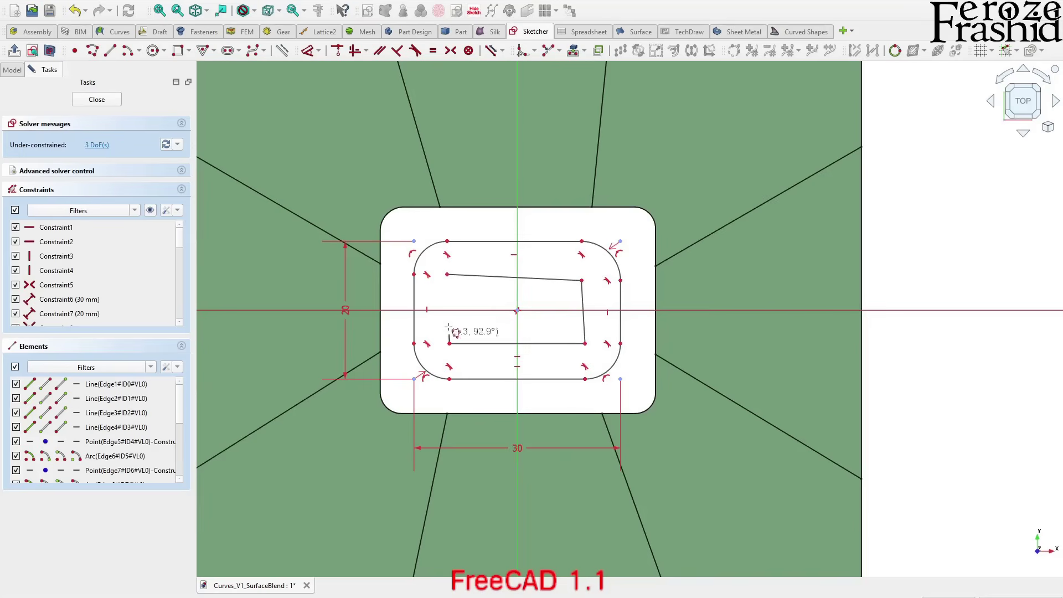
pyautogui.click(447, 275)
pyautogui.click(96, 100)
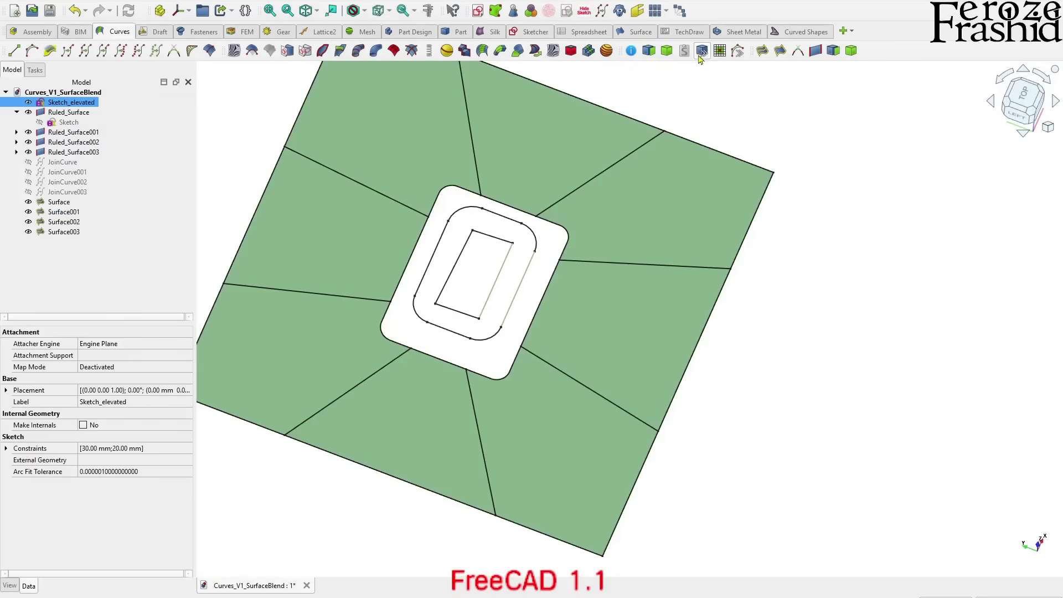
# - Create four ruled surfaces joining each straight side of the elevated profile to the matching side of its inner quadrilateral
pyautogui.click(818, 57)
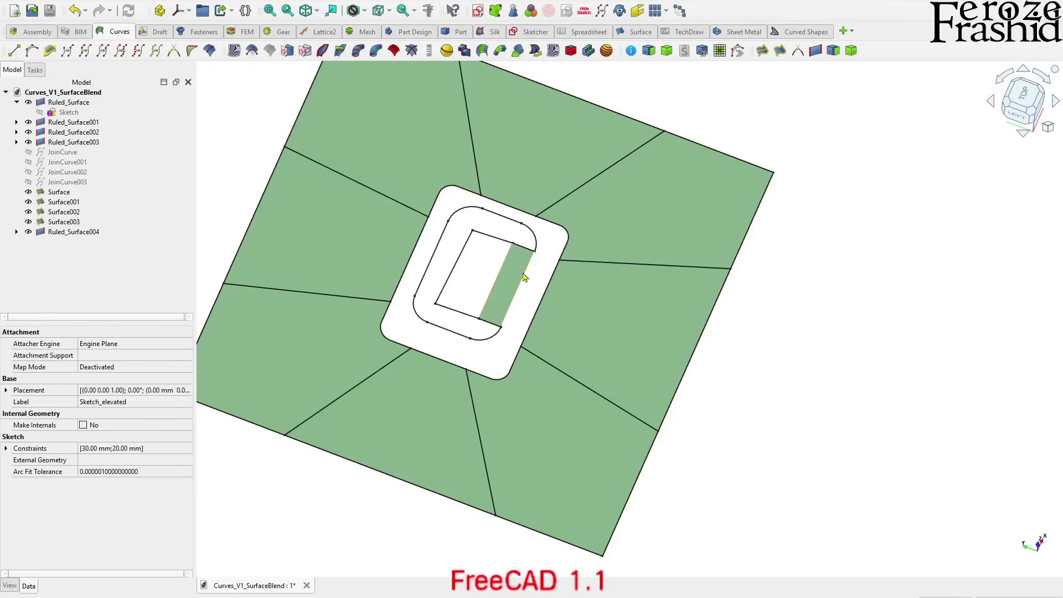
pyautogui.click(501, 241)
pyautogui.keyDown('ctrl'); pyautogui.click(506, 217); pyautogui.keyUp('ctrl')
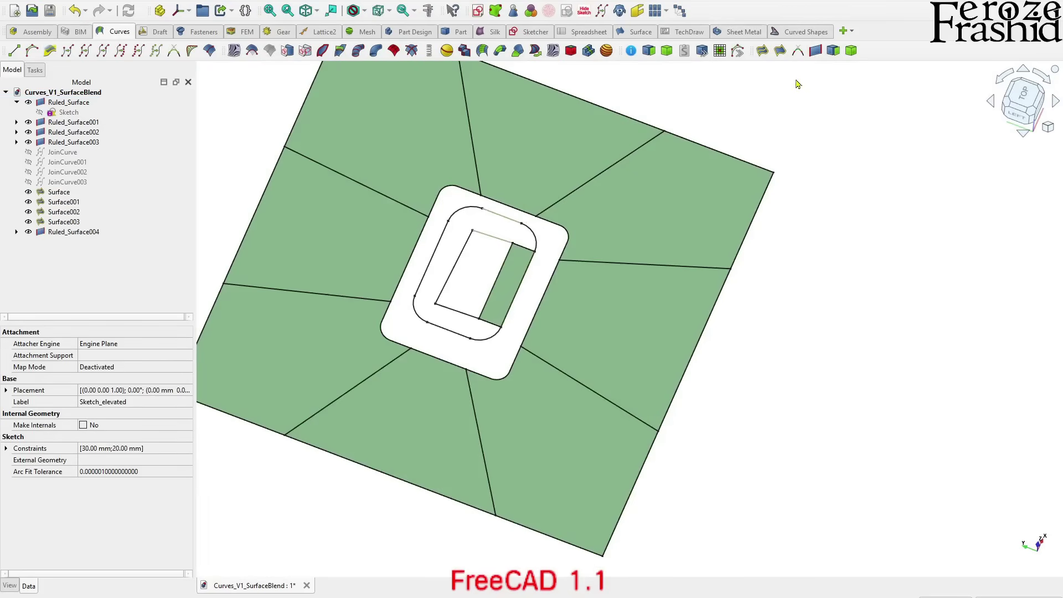
pyautogui.click(814, 54)
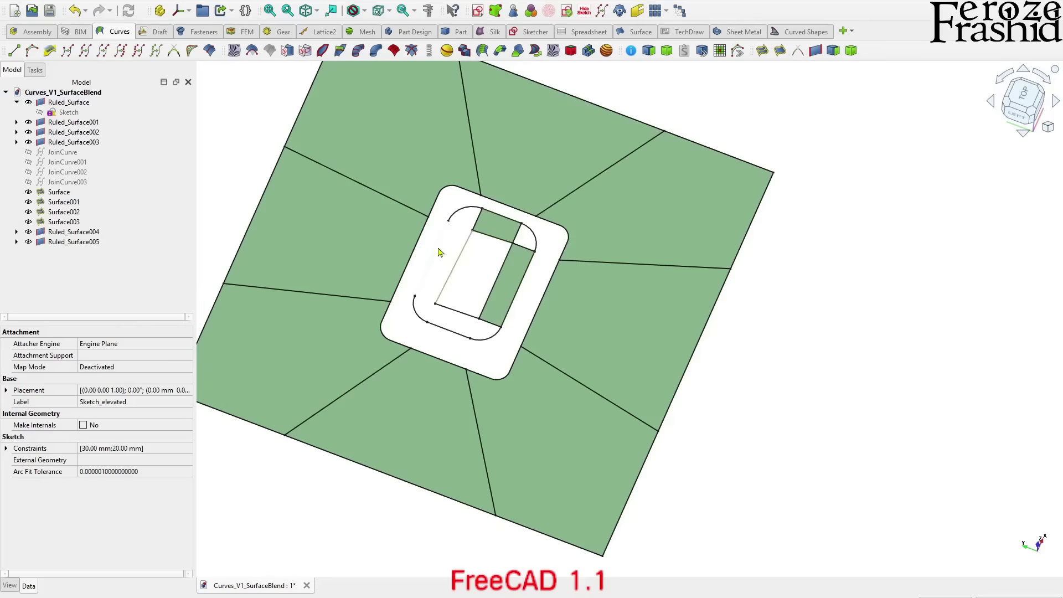
pyautogui.click(814, 51)
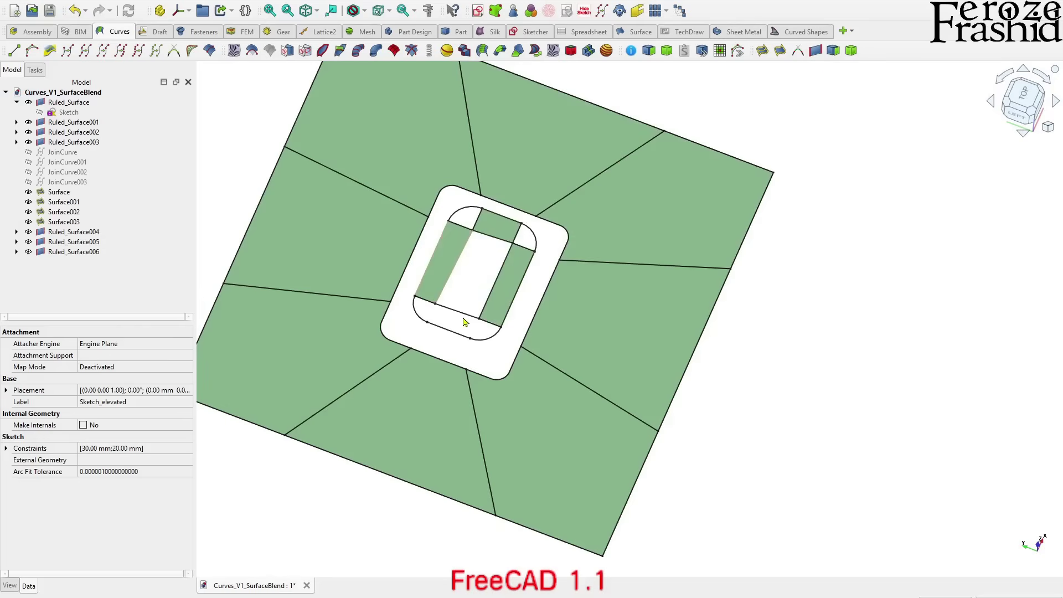
pyautogui.click(448, 330)
pyautogui.keyDown('ctrl'); pyautogui.click(457, 311); pyautogui.keyUp('ctrl')
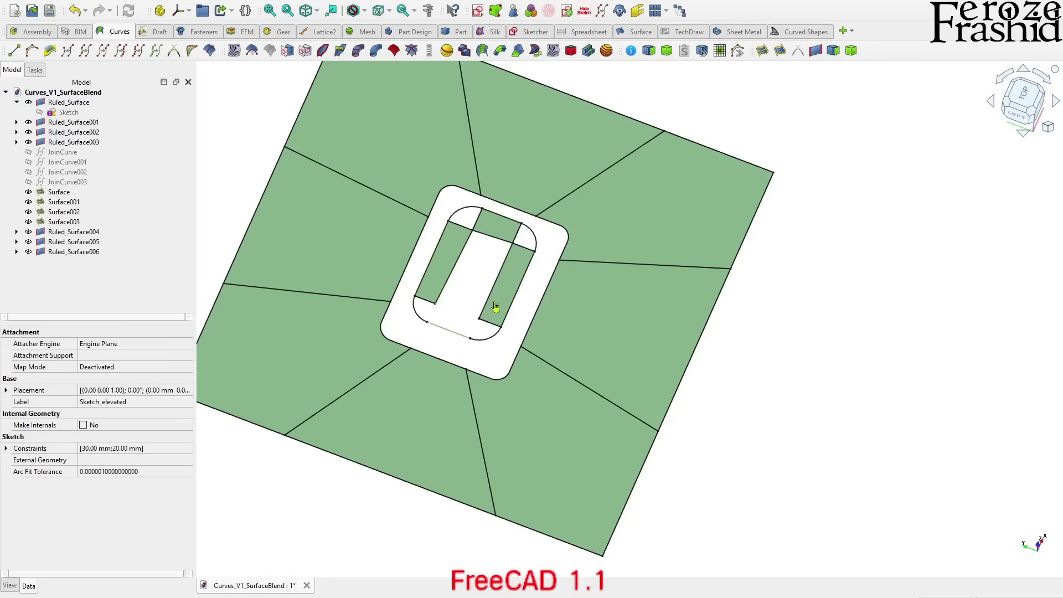
pyautogui.click(815, 51)
# - Fill the elevated profile's corner between Ruled_Surface007 and Ruled_Surface004 from their end edges and the corner arc
pyautogui.scroll(2, 432, 335)
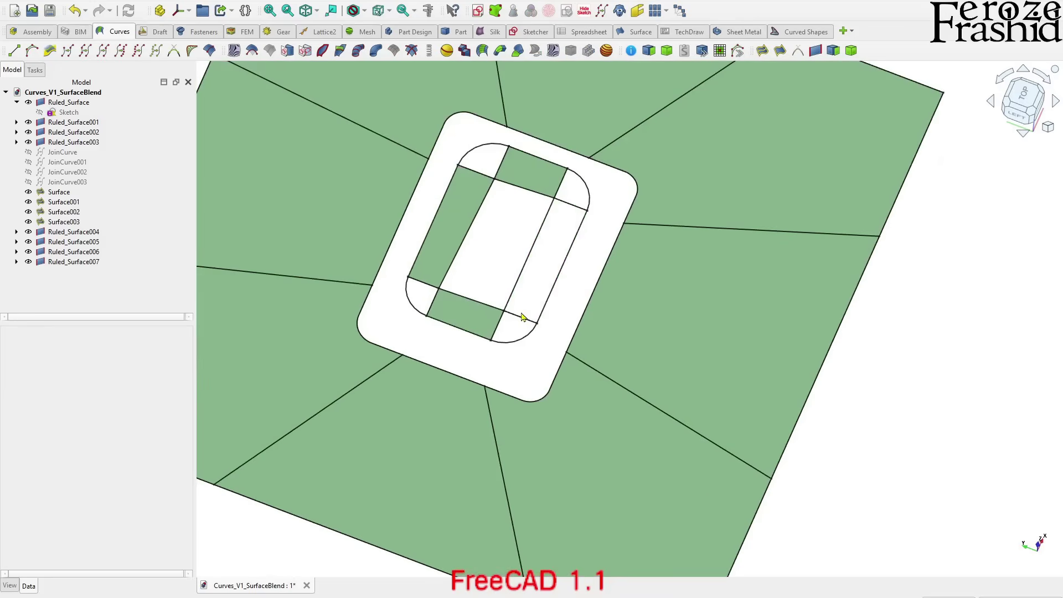
pyautogui.click(498, 323)
pyautogui.click(520, 316)
pyautogui.click(518, 345)
pyautogui.click(70, 100)
# - Fill the elevated profile's corner between Ruled_Surface004 and Ruled_Surface005 from their end edges and the corner arc
pyautogui.click(761, 51)
pyautogui.click(571, 204)
pyautogui.click(576, 174)
pyautogui.scroll(2, 562, 185)
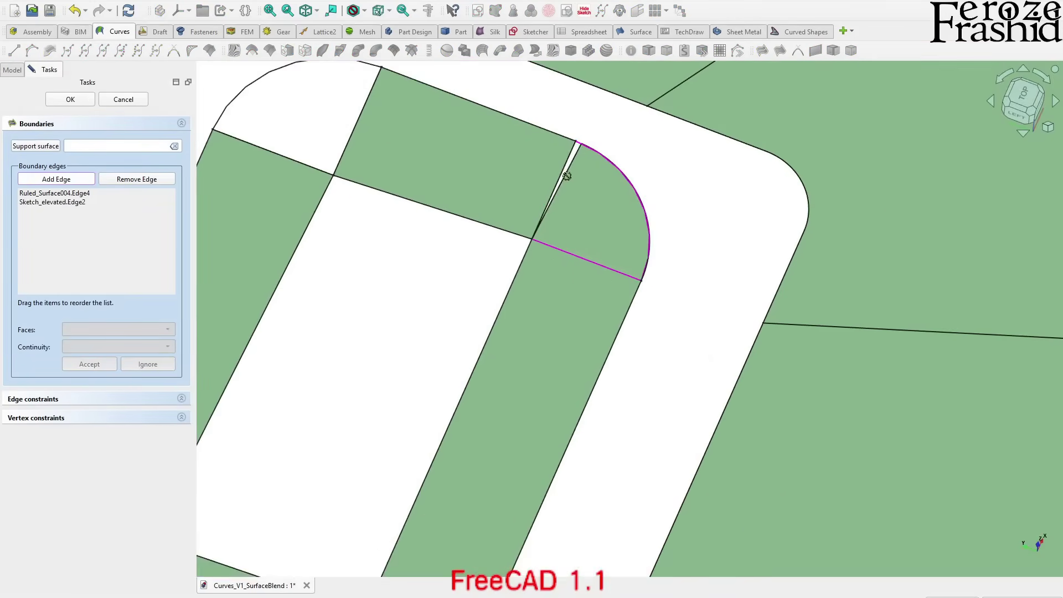
pyautogui.click(568, 119)
pyautogui.click(70, 99)
# - Fill the elevated profile's corner between Ruled_Surface005 and Ruled_Surface006 from their end edges and the corner arc
pyautogui.scroll(-2, 526, 276)
pyautogui.click(762, 51)
pyautogui.click(526, 233)
pyautogui.click(485, 241)
pyautogui.click(481, 197)
pyautogui.click(70, 99)
# - Fill the elevated profile's last corner from Ruled_Surface007 Edge2, Ruled_Surface006 Edge4 and the arc Sketch_elevated Edge6
pyautogui.click(762, 50)
pyautogui.click(407, 477)
pyautogui.click(389, 441)
pyautogui.click(365, 477)
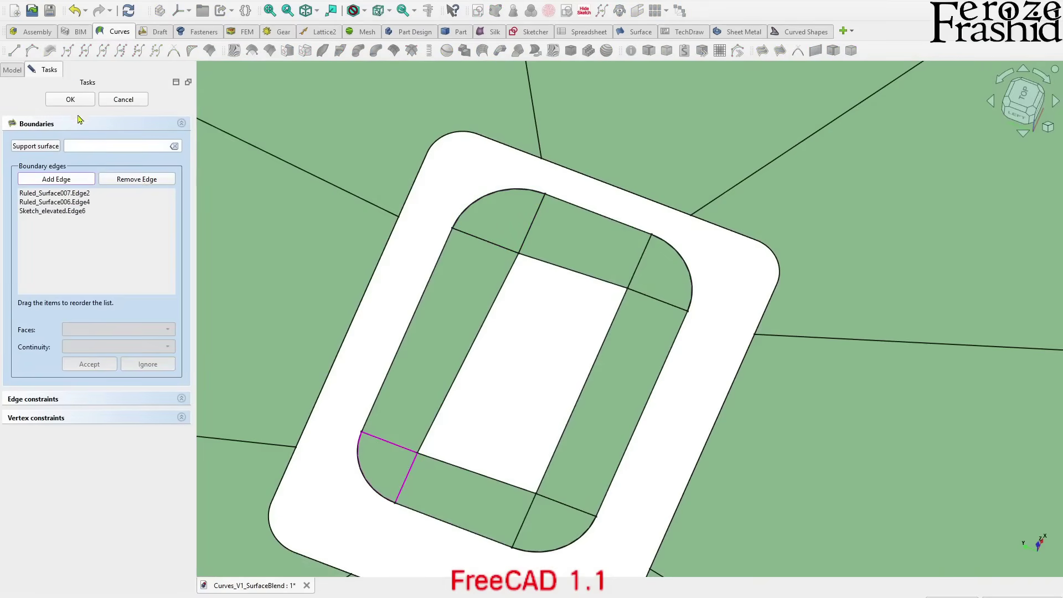
pyautogui.click(70, 99)
pyautogui.scroll(-3, 529, 311)
pyautogui.scroll(3, 533, 299)
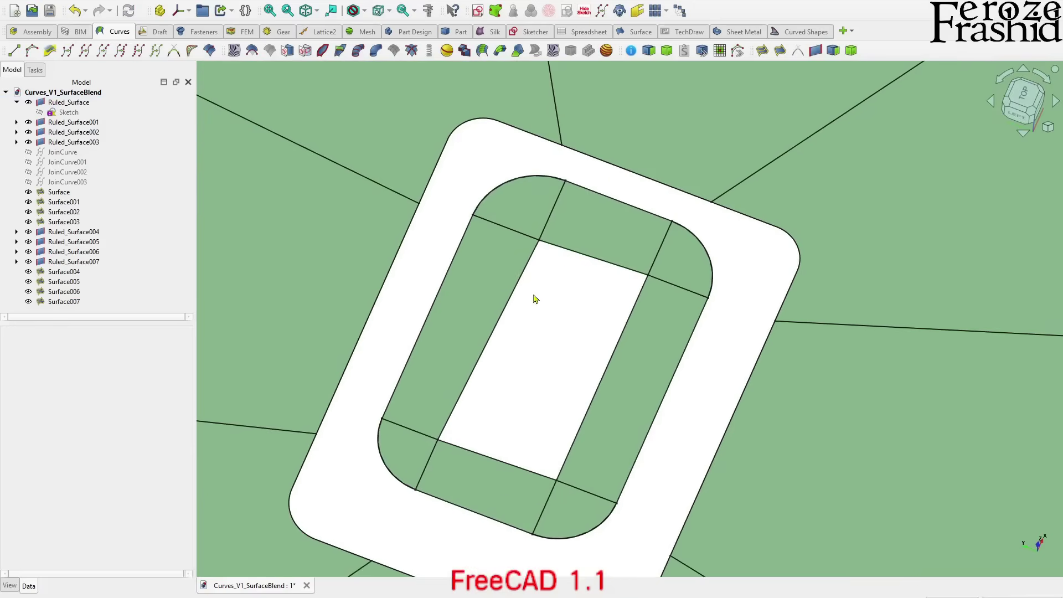
# - Fill the central quadrilateral of the elevated profile using Sketch_elevated edges 10, 11, 12 and 9 as boundaries
pyautogui.click(508, 312)
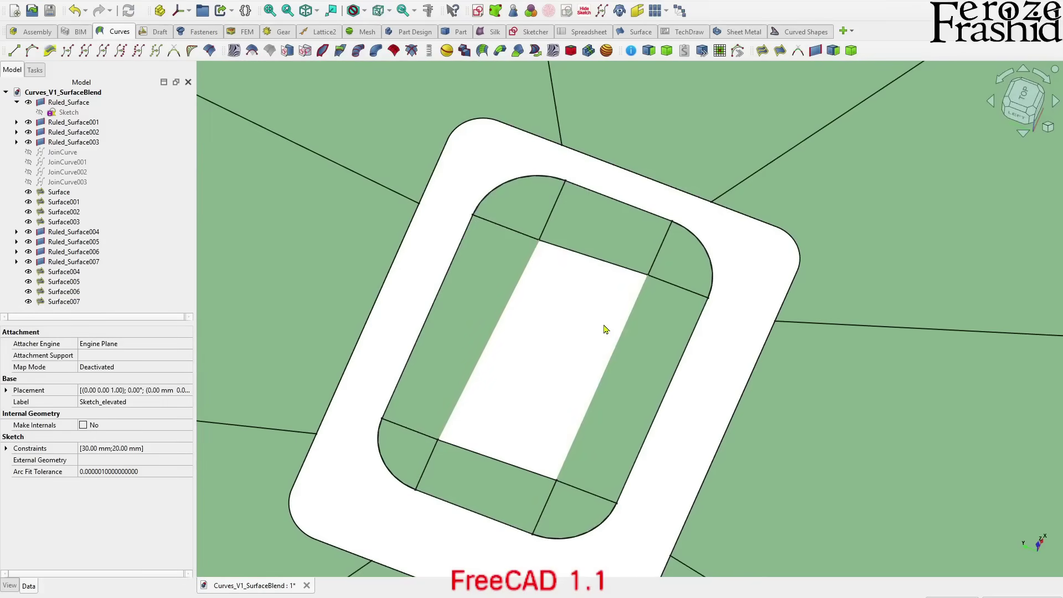
pyautogui.click(762, 50)
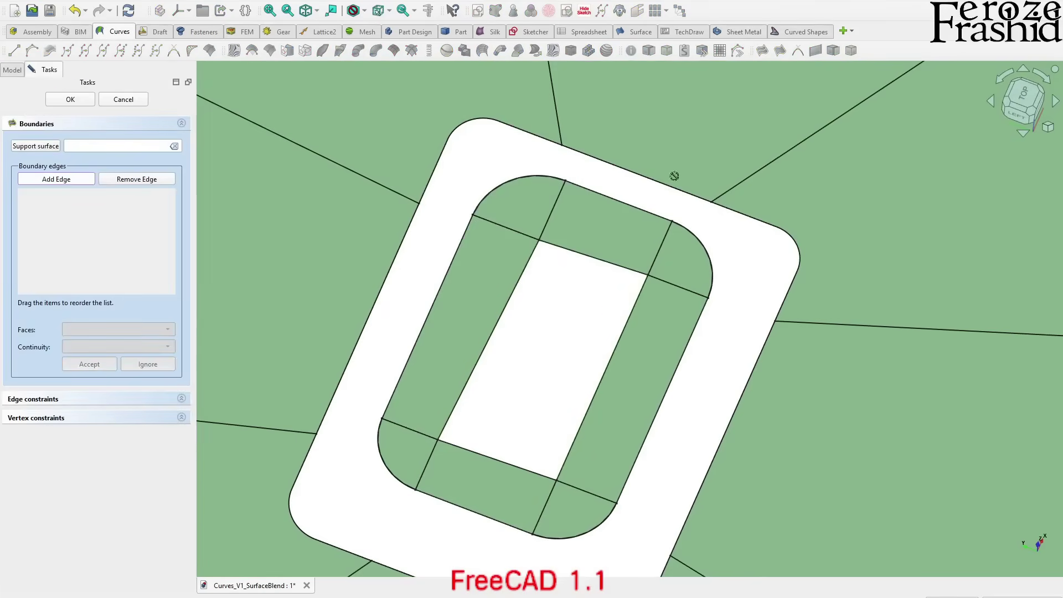
pyautogui.click(594, 251)
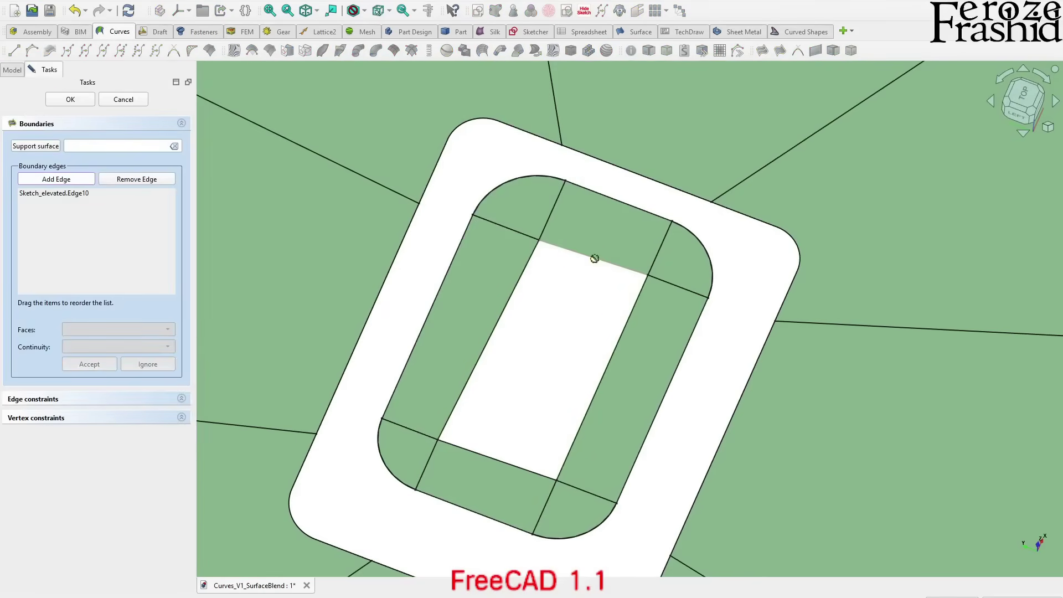
pyautogui.click(621, 334)
pyautogui.click(475, 451)
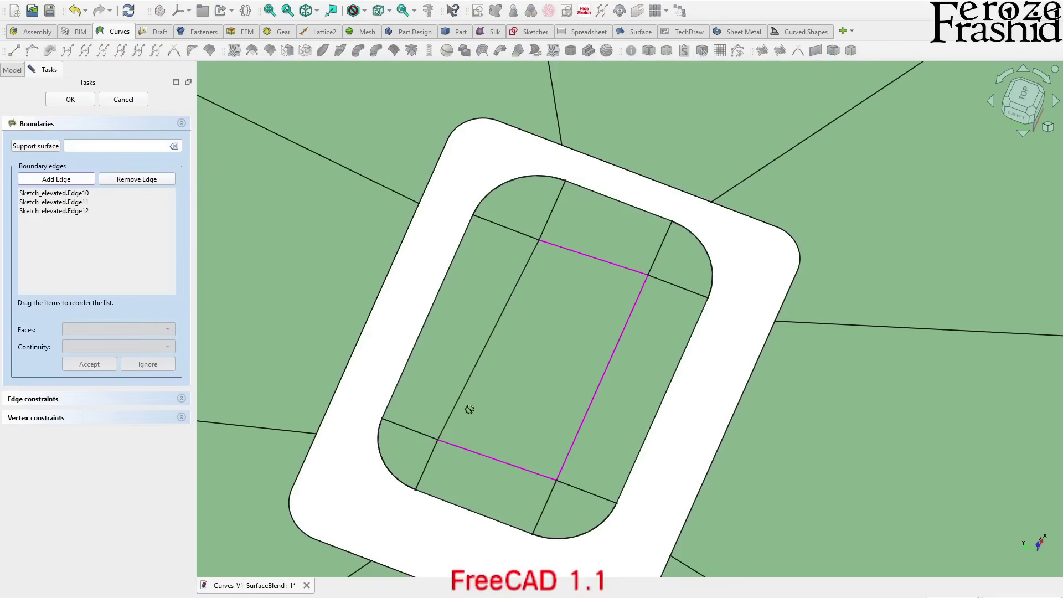
pyautogui.click(467, 381)
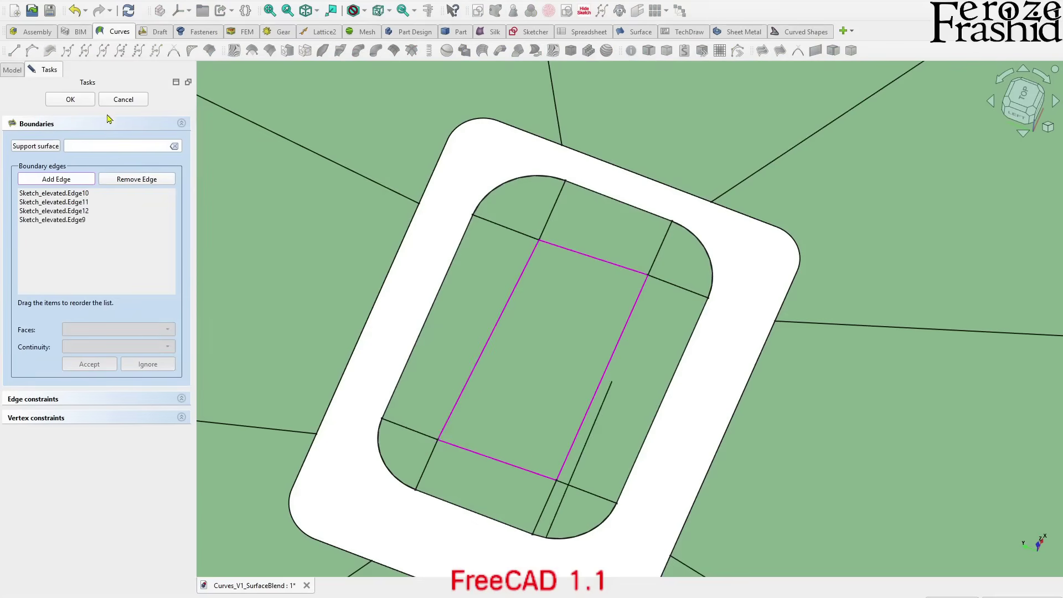
pyautogui.click(70, 100)
# - Create a blend surface between the facing long edges of Ruled_Surface004 on the elevated profile and Ruled_Surface003 on the base
pyautogui.scroll(-5, 443, 202)
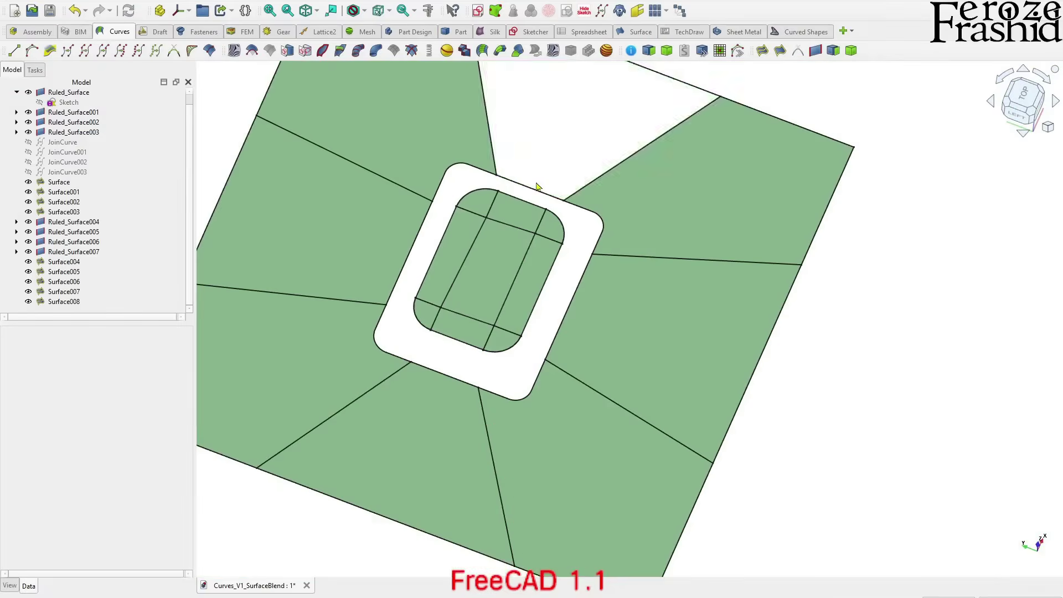
pyautogui.moveTo(850, 283); pyautogui.dragTo(555, 338, button='middle')
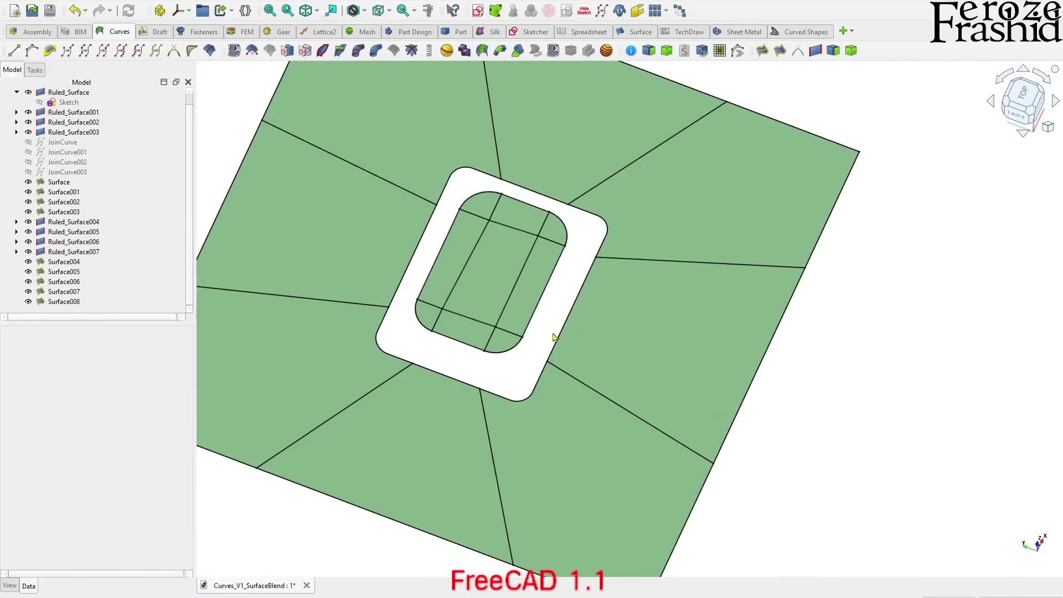
pyautogui.scroll(-3, 554, 337)
pyautogui.moveTo(723, 380); pyautogui.dragTo(608, 317, button='middle')
pyautogui.scroll(4, 609, 318)
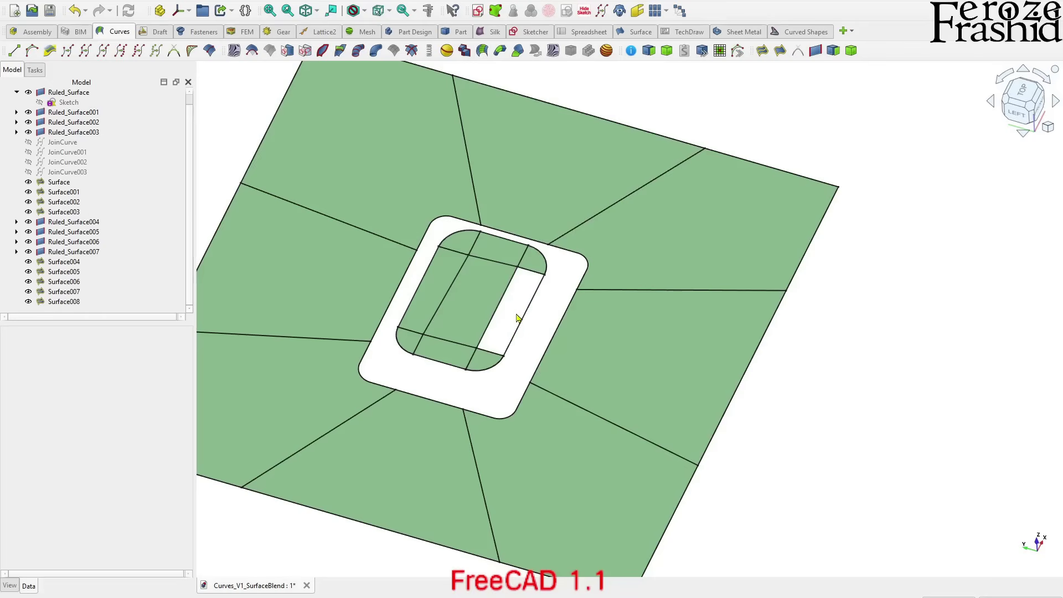
pyautogui.click(517, 317)
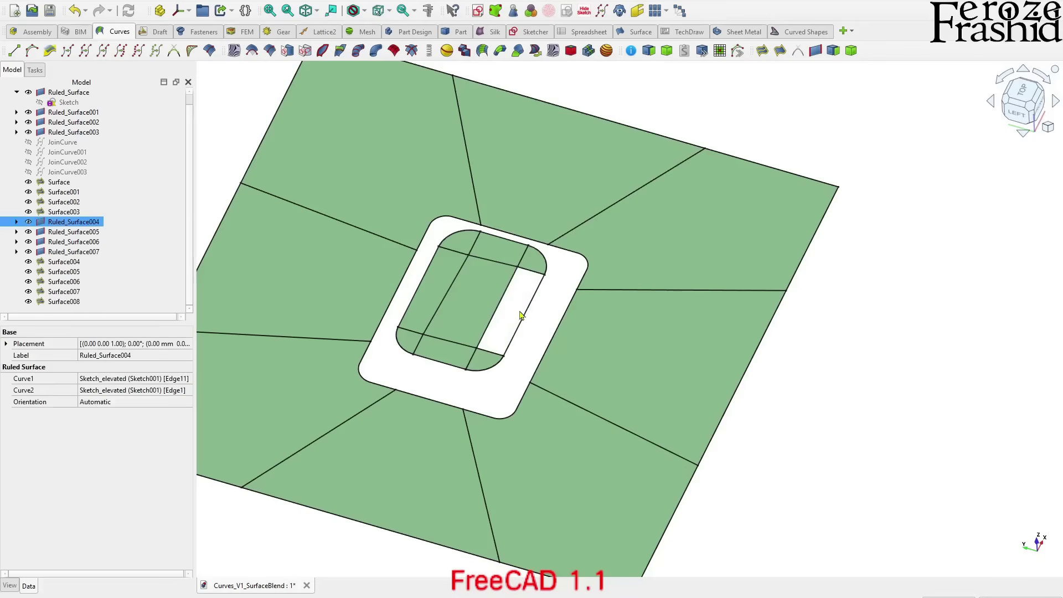
pyautogui.click(523, 316)
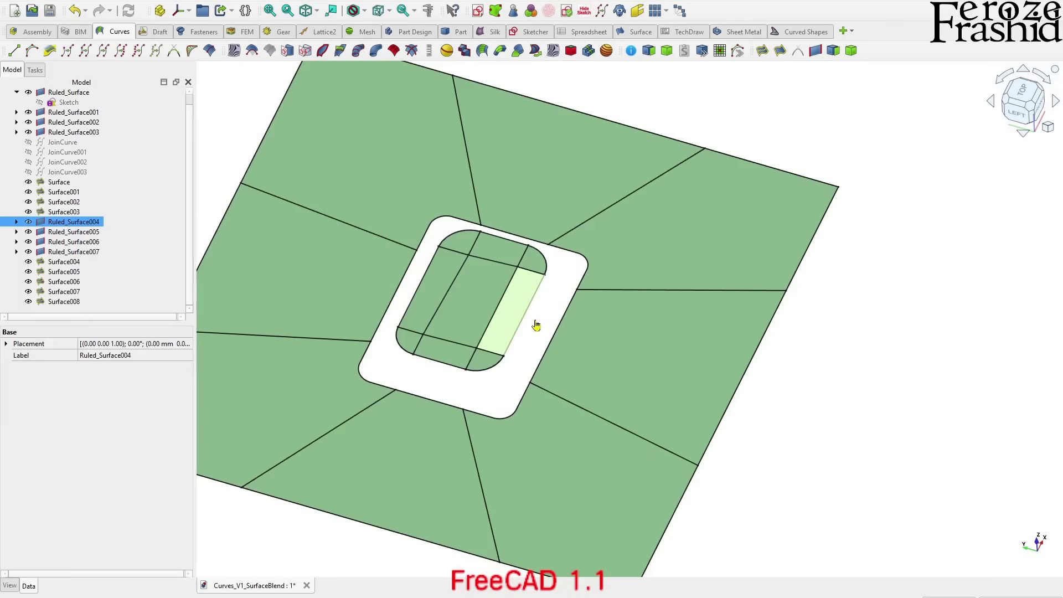
pyautogui.keyDown('ctrl'); pyautogui.click(545, 336); pyautogui.keyUp('ctrl')
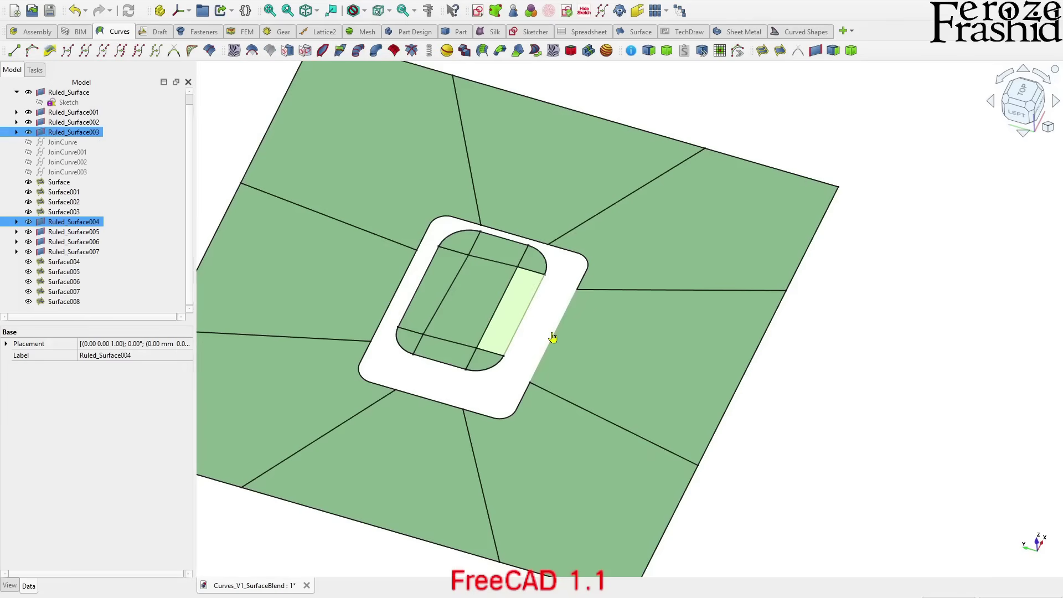
pyautogui.keyDown('ctrl'); pyautogui.click(594, 352); pyautogui.keyUp('ctrl')
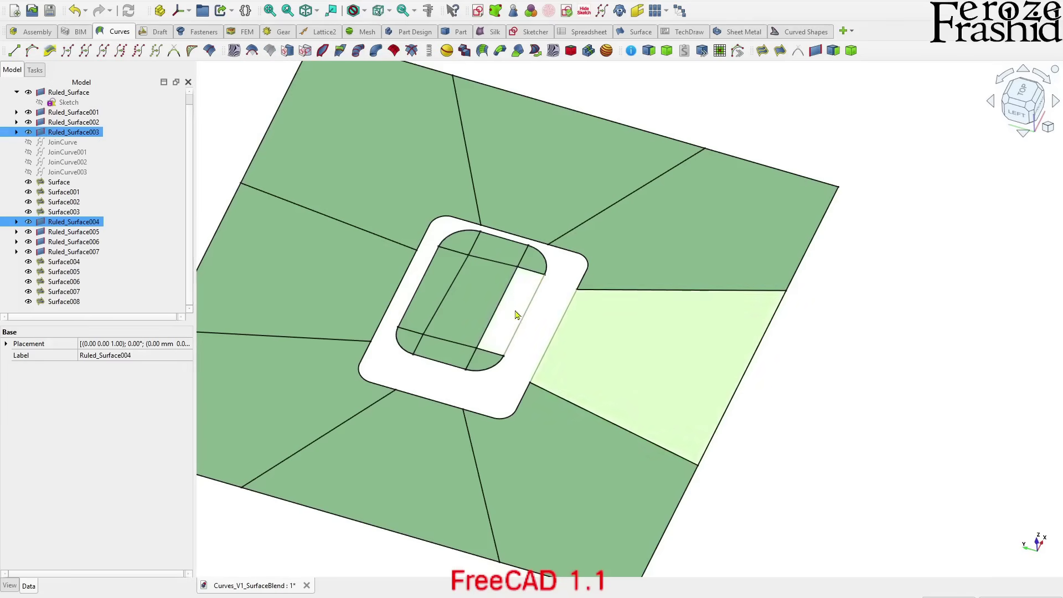
pyautogui.keyDown('ctrl'); pyautogui.click(514, 312); pyautogui.keyUp('ctrl')
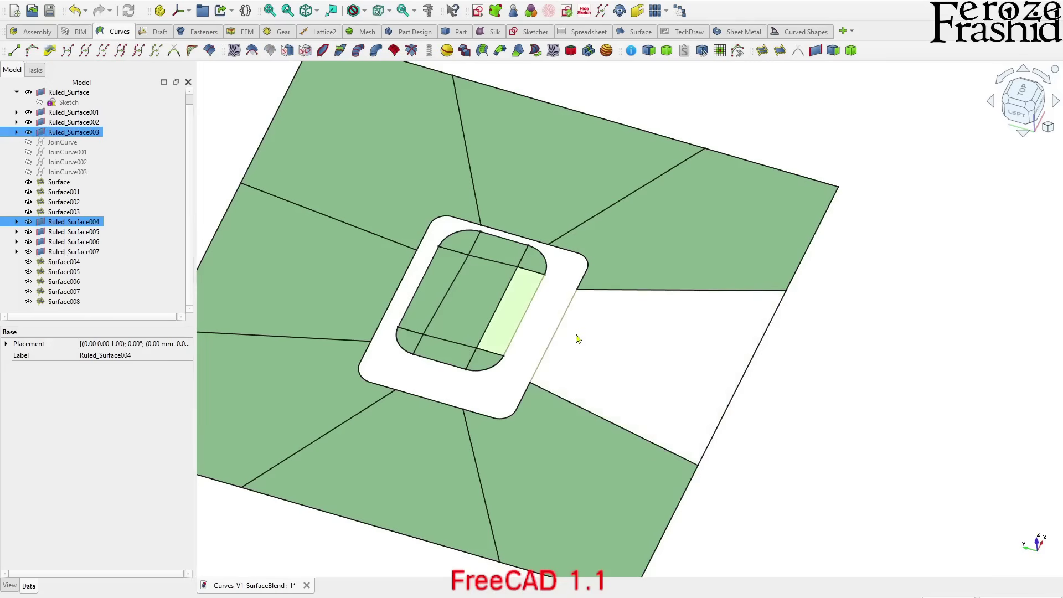
pyautogui.click(482, 54)
# - Examine the new blend surface between Ruled_Surface004 and Ruled_Surface003 and its continuity and scale properties
pyautogui.moveTo(565, 161); pyautogui.dragTo(640, 296, button='middle')
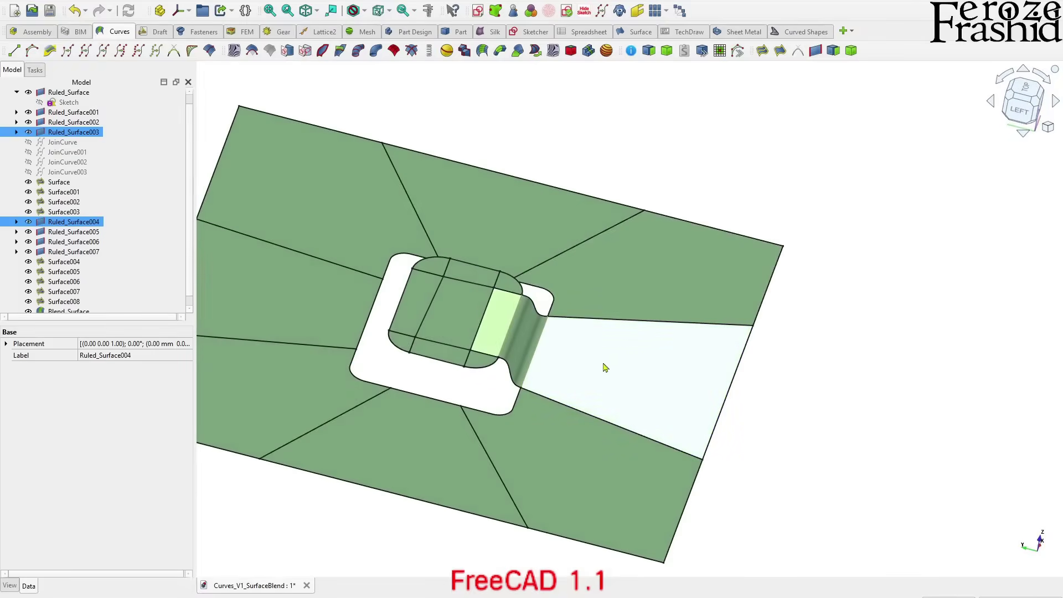
pyautogui.click(490, 404)
pyautogui.moveTo(490, 404)
pyautogui.mouseDown(button='middle')
pyautogui.moveTo(451, 439)
pyautogui.moveTo(490, 404)
pyautogui.mouseUp(button='middle')
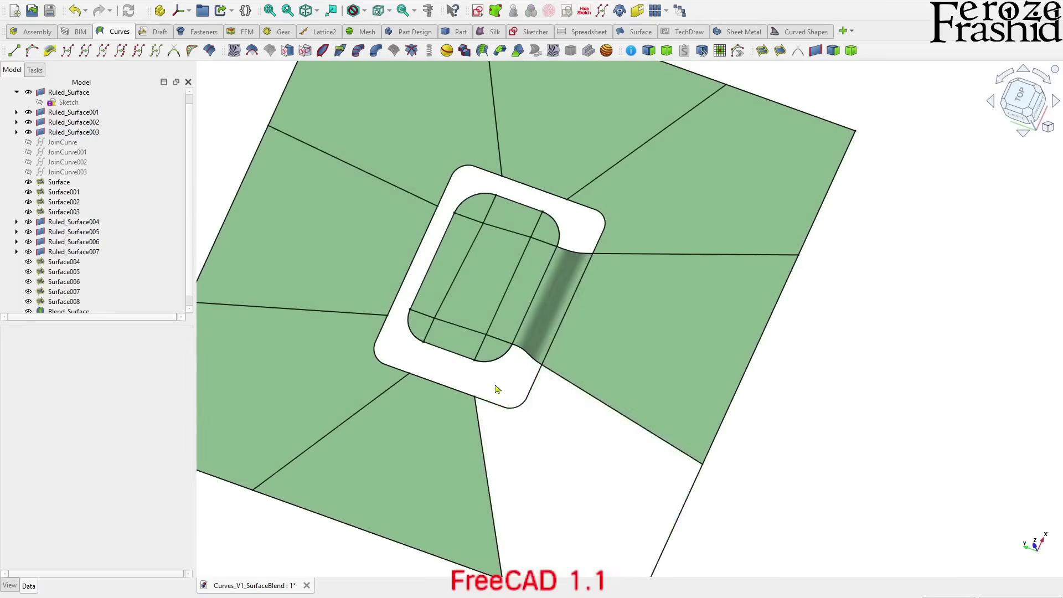
pyautogui.moveTo(614, 436); pyautogui.dragTo(564, 348, button='middle')
pyautogui.click(581, 291)
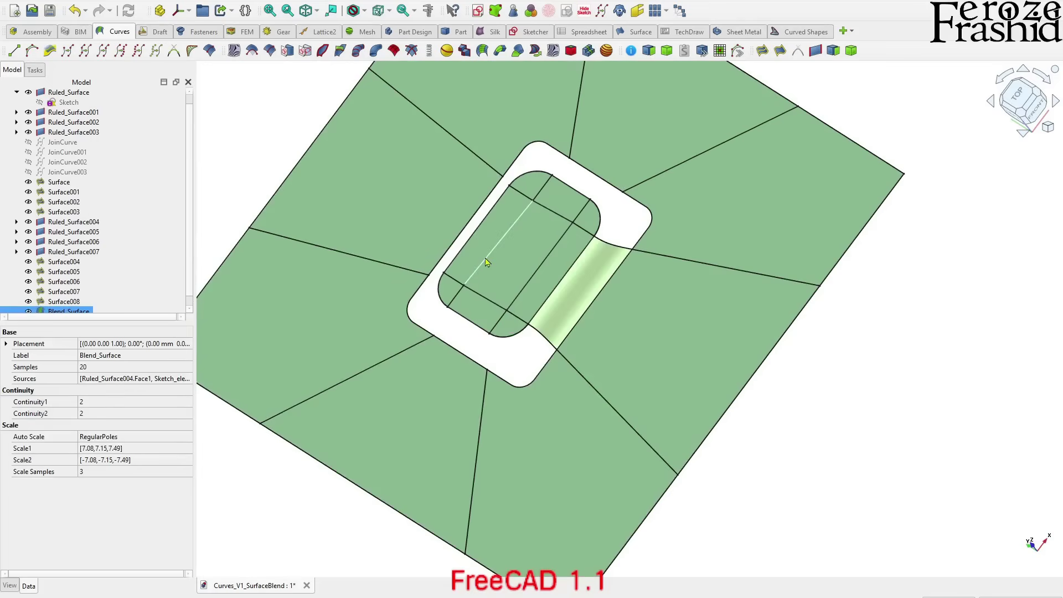
# - Create a blend surface between the facing edges of Ruled_Surface005 on the elevated profile and Ruled_Surface002 on the base
pyautogui.moveTo(487, 262); pyautogui.dragTo(912, 311, button='middle')
pyautogui.click(659, 199)
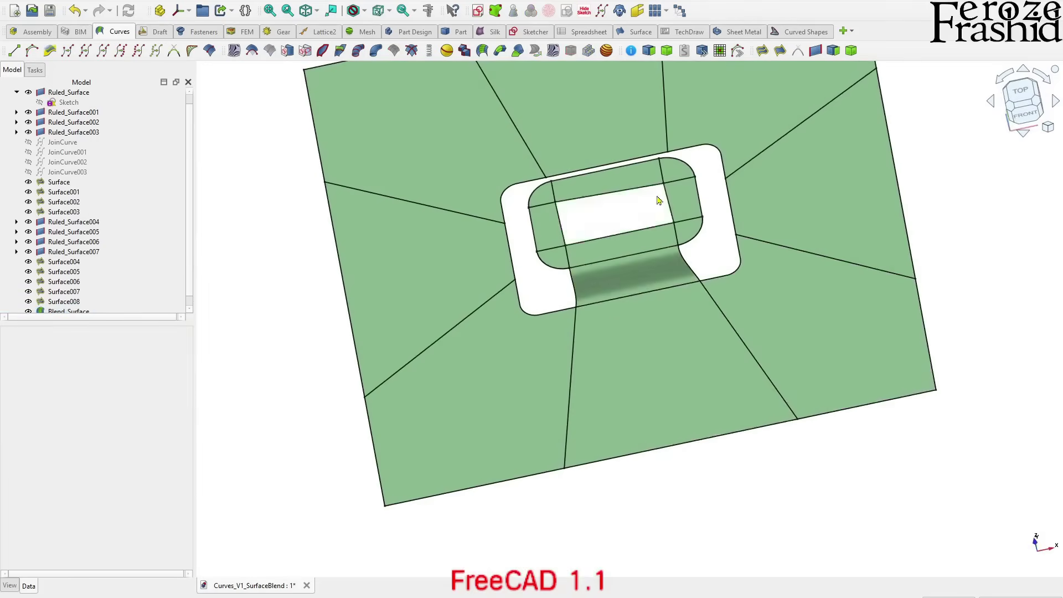
pyautogui.scroll(3, 660, 199)
pyautogui.click(699, 214)
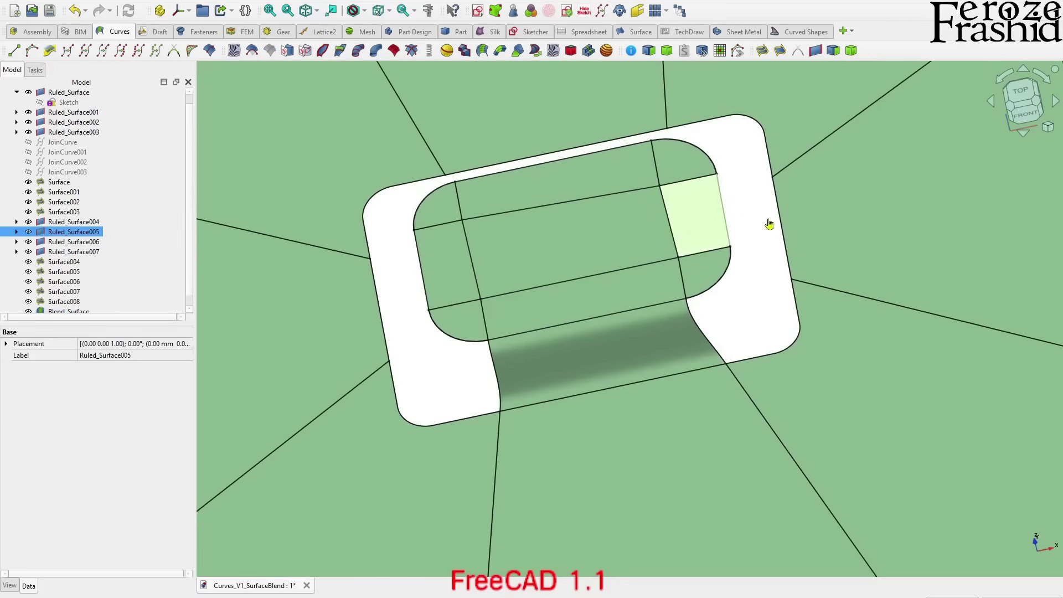
pyautogui.keyDown('ctrl'); pyautogui.click(802, 218); pyautogui.keyUp('ctrl')
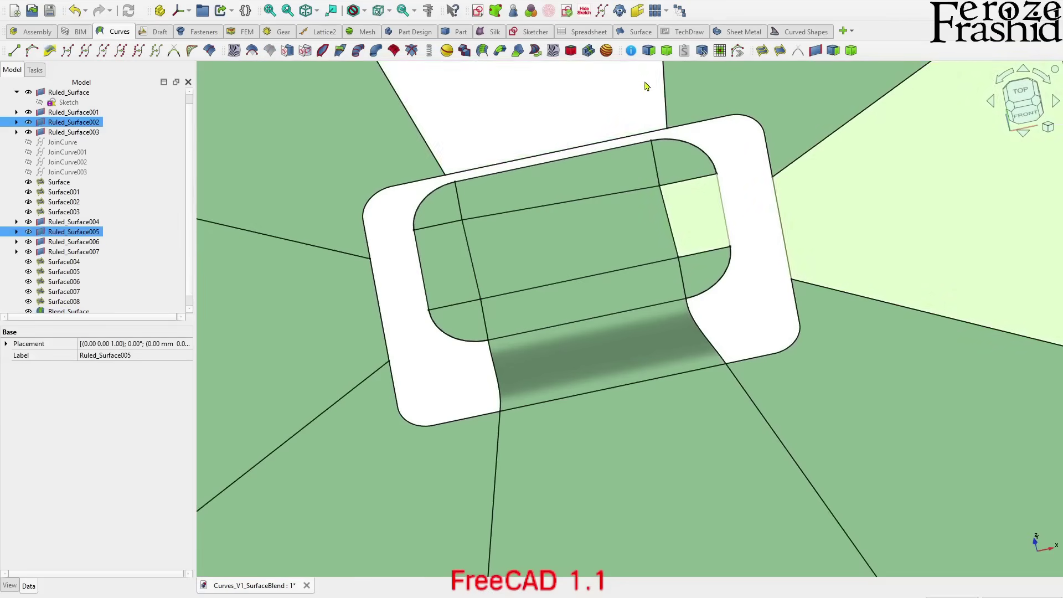
# - Create a blend surface between the facing edges of Ruled_Surface001 on the base and Ruled_Surface006 on the elevated profile
pyautogui.moveTo(806, 221); pyautogui.dragTo(712, 491, button='middle')
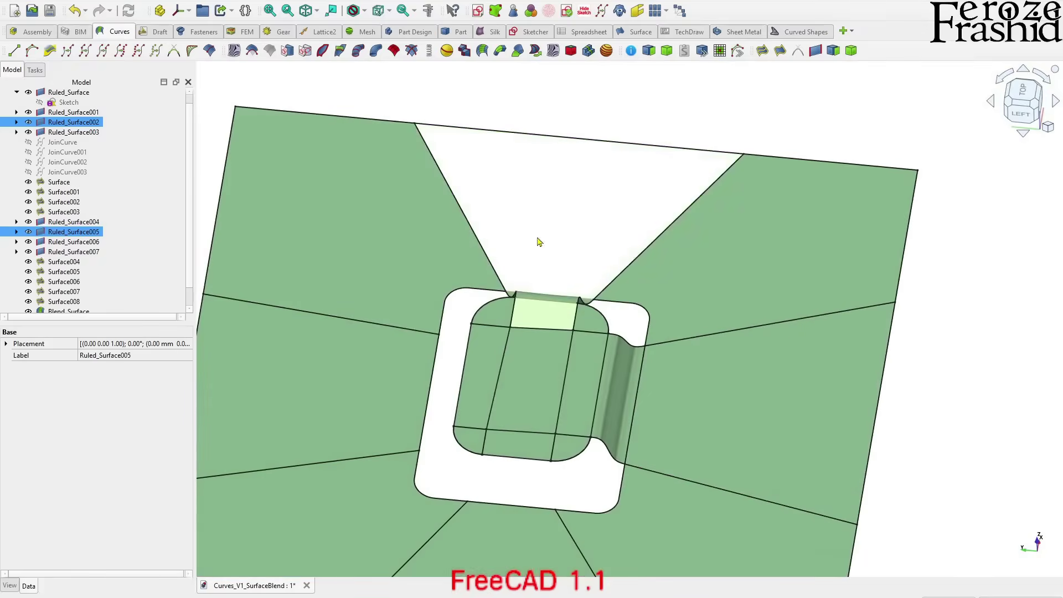
pyautogui.click(410, 370)
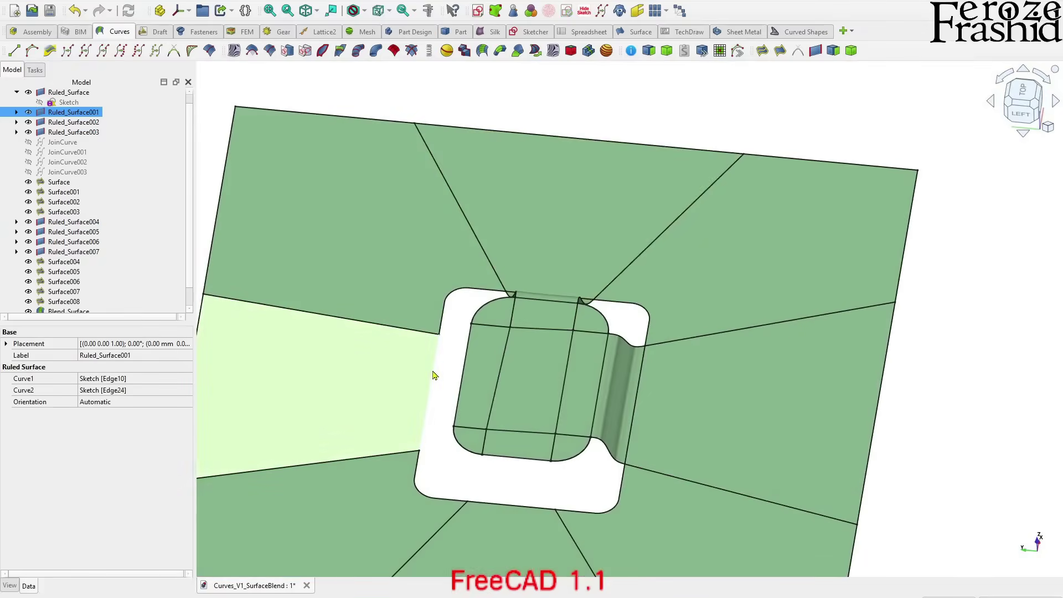
pyautogui.keyDown('ctrl'); pyautogui.click(467, 373); pyautogui.keyUp('ctrl')
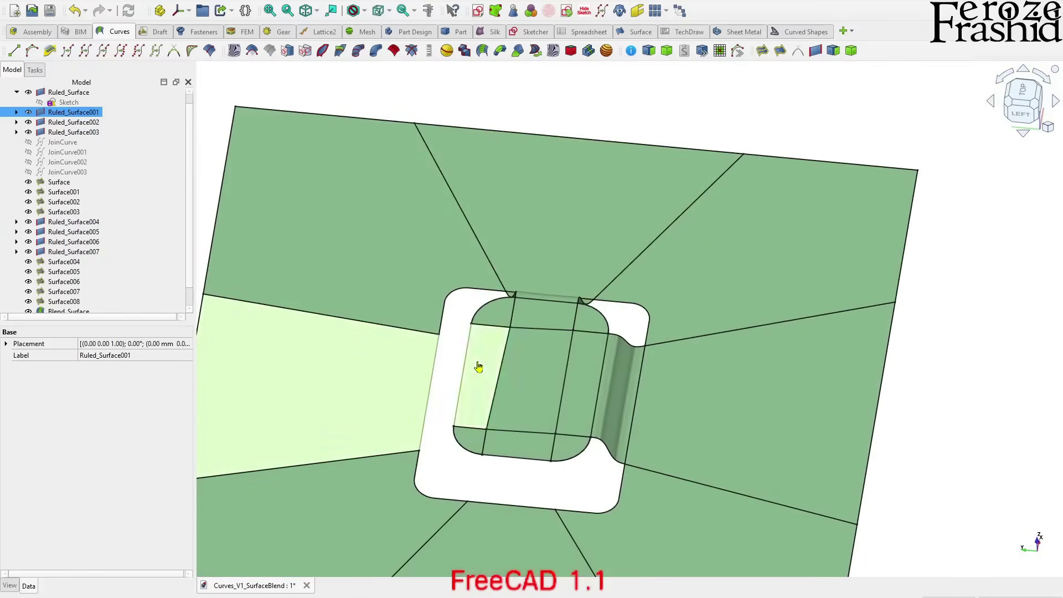
pyautogui.click(482, 51)
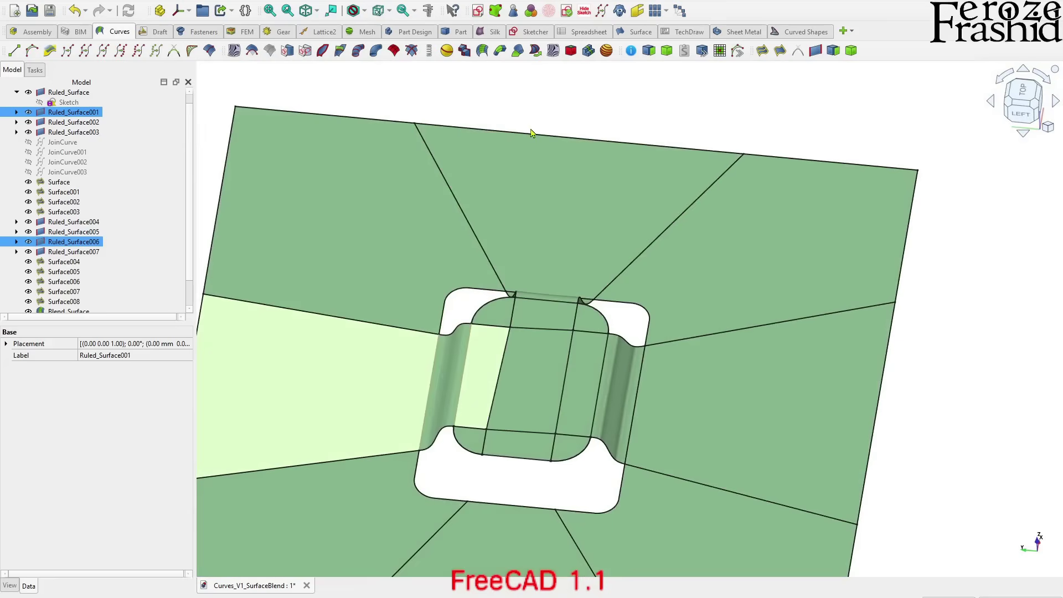
# - Create the fourth side's blend surface between the facing edges of Ruled_Surface on the base and Ruled_Surface007 on the elevated profile
pyautogui.scroll(-3, 531, 130)
pyautogui.moveTo(503, 429); pyautogui.dragTo(548, 299, button='middle')
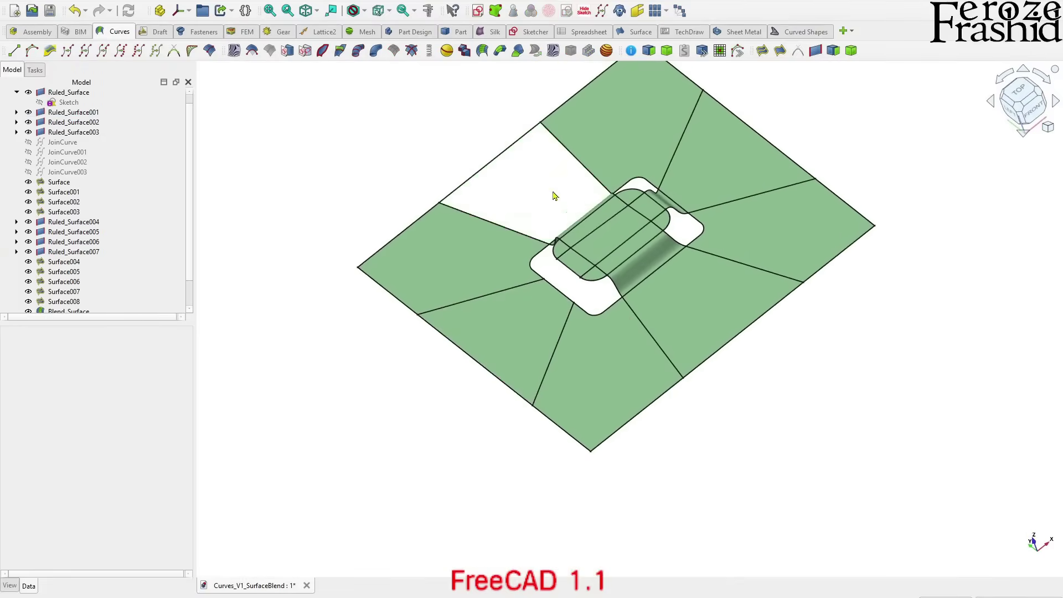
pyautogui.click(552, 305)
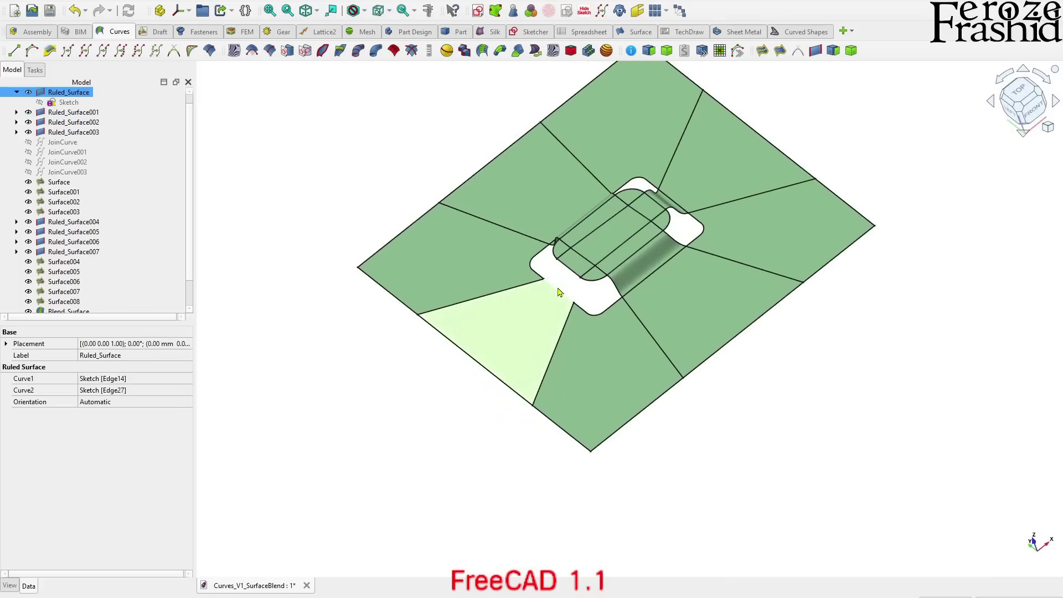
pyautogui.keyDown('ctrl'); pyautogui.click(566, 273); pyautogui.keyUp('ctrl')
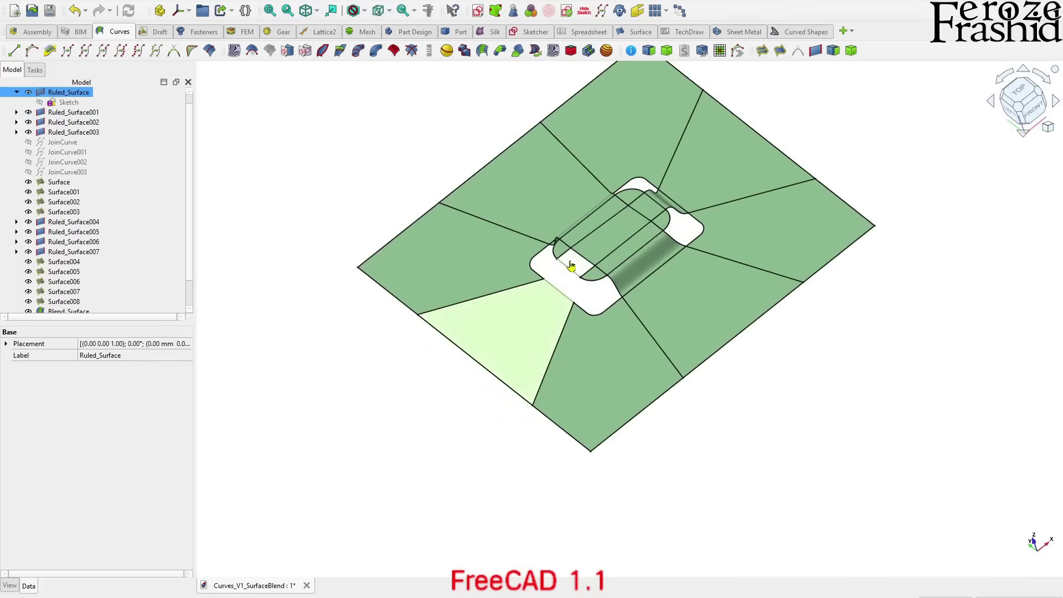
pyautogui.click(480, 51)
# - Hide the Sketch_elevated sketch nested under Ruled_Surface005
pyautogui.moveTo(386, 373); pyautogui.dragTo(457, 266)
pyautogui.moveTo(507, 320); pyautogui.dragTo(559, 340)
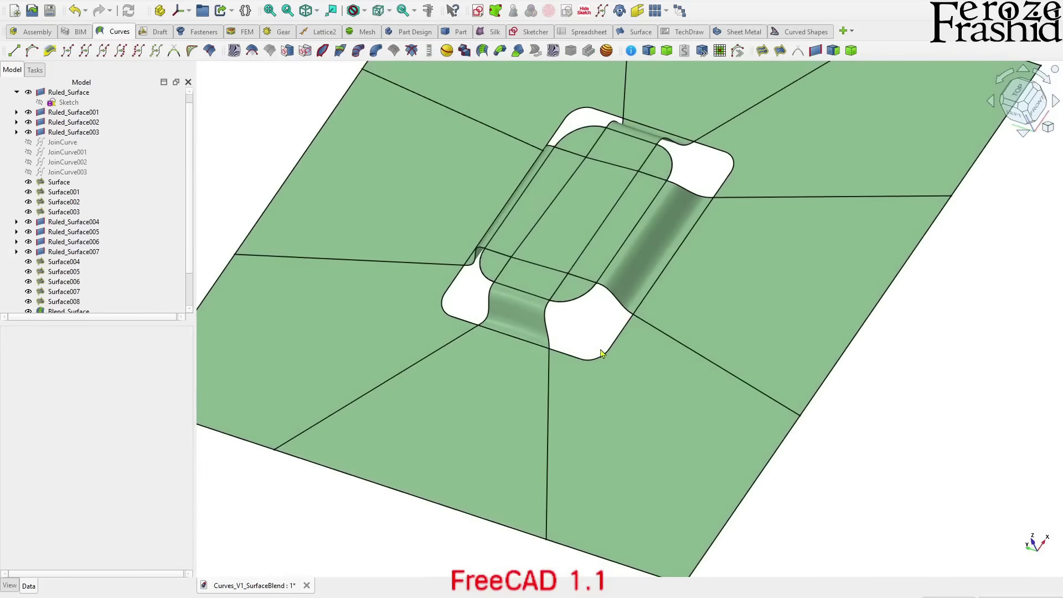
pyautogui.scroll(-1, 607, 358)
pyautogui.moveTo(577, 383); pyautogui.dragTo(675, 375)
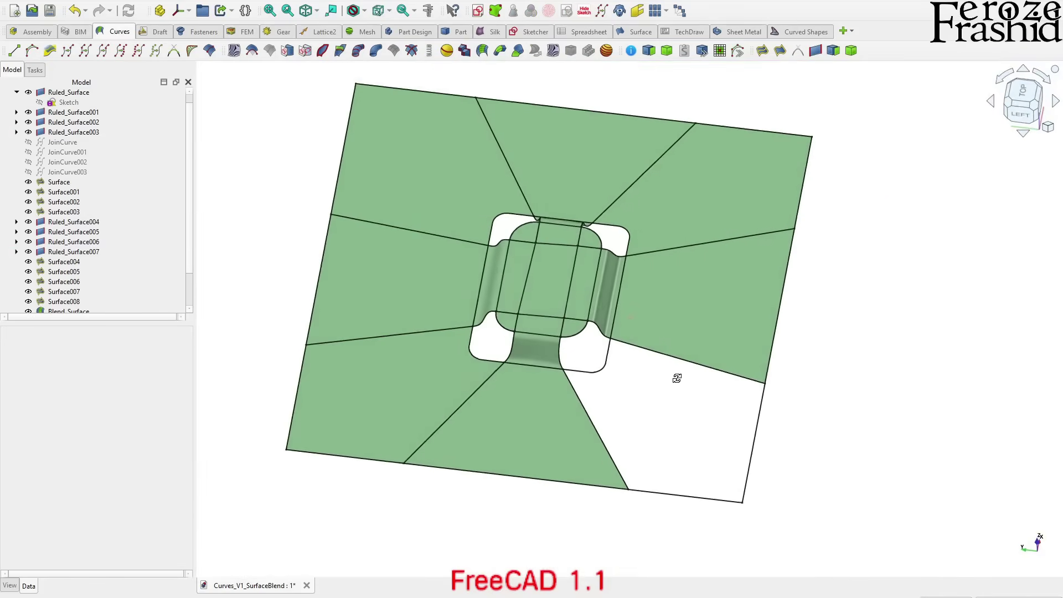
pyautogui.click(576, 336)
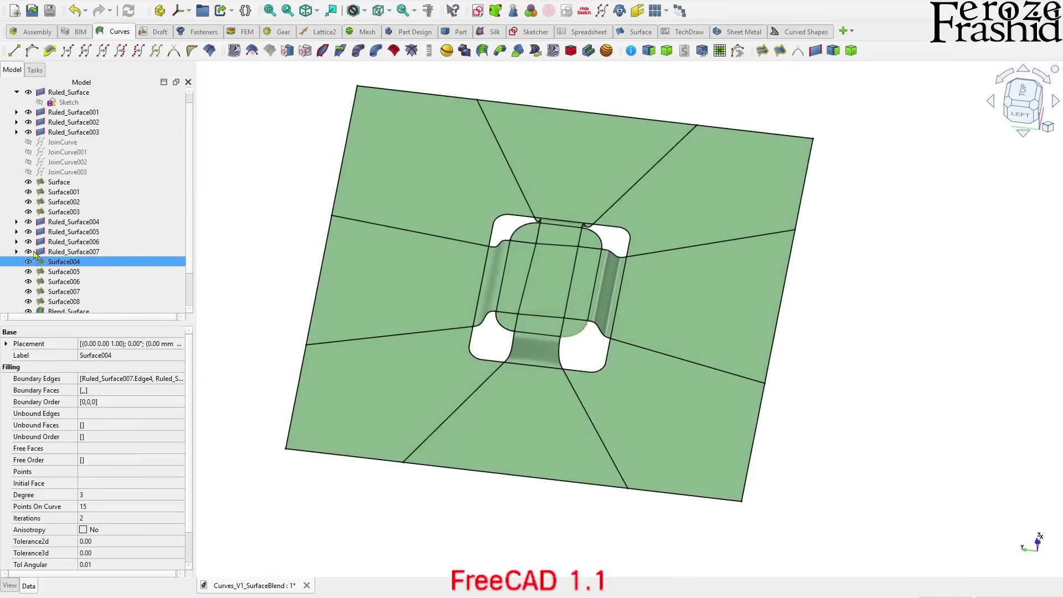
pyautogui.click(17, 231)
pyautogui.click(40, 243)
pyautogui.click(258, 239)
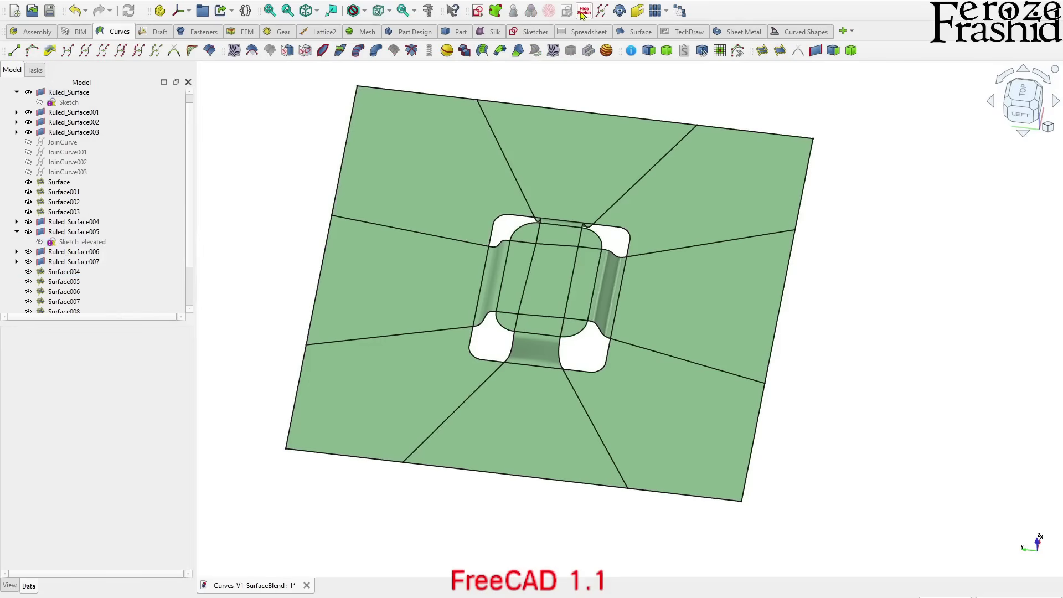
# - Show Sketch_elevated again and hide it with the Hide Sketch tool
pyautogui.click(73, 121)
pyautogui.scroll(-2, 83, 222)
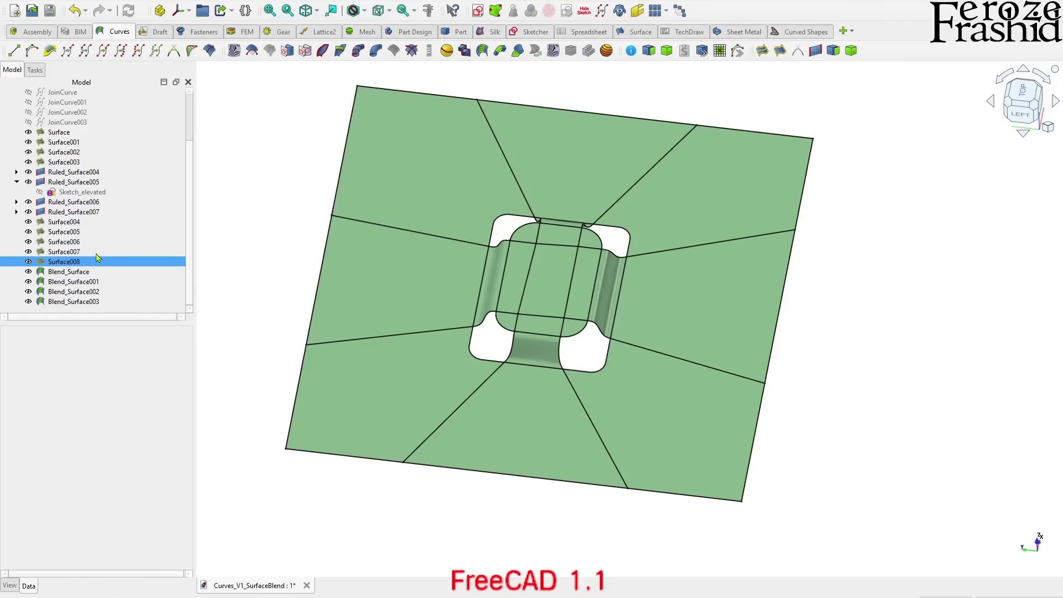
pyautogui.scroll(2, 83, 177)
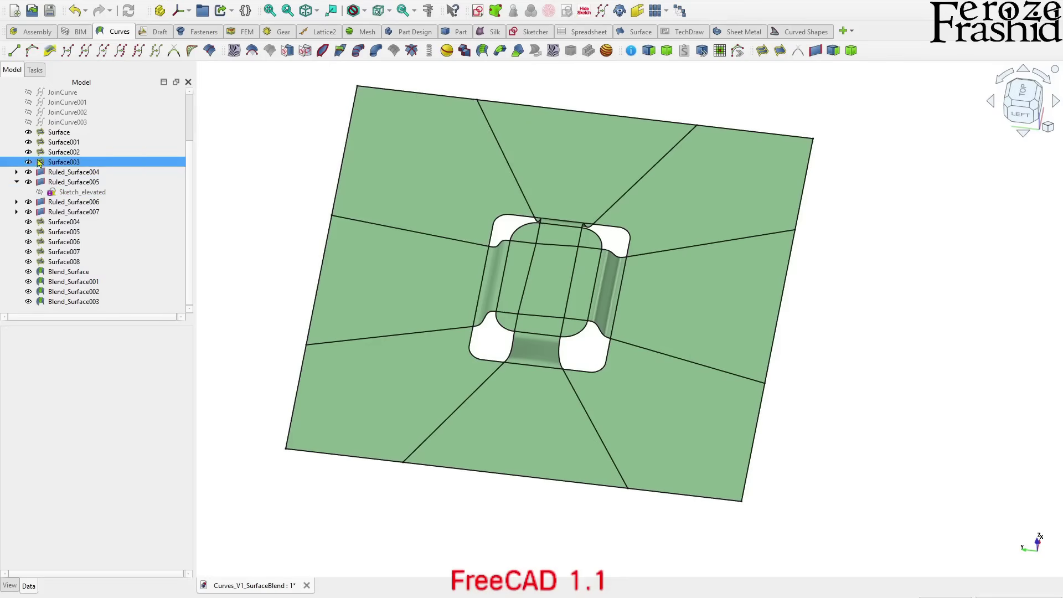
pyautogui.click(43, 133)
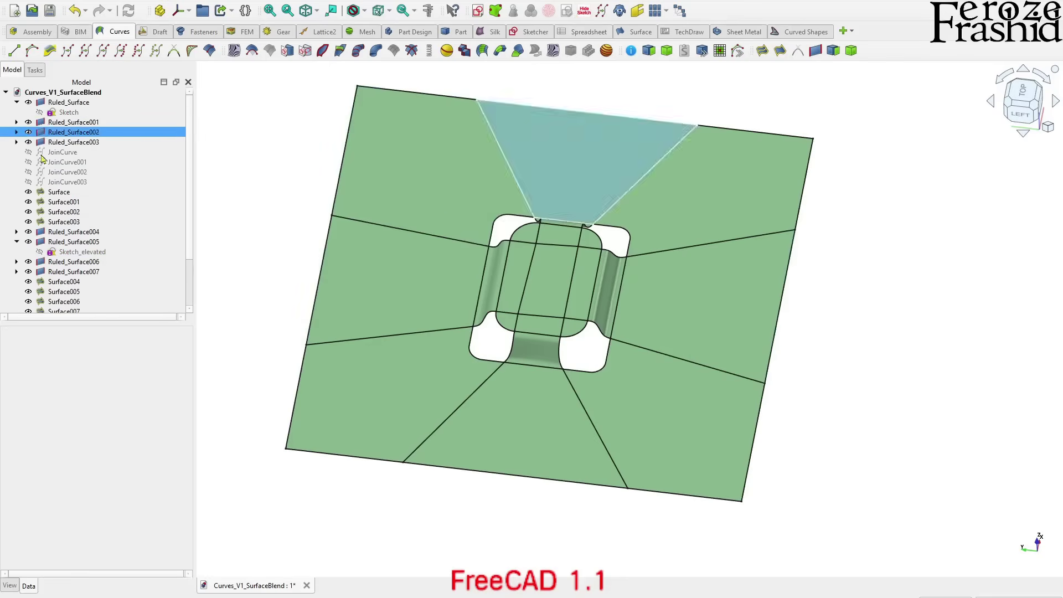
pyautogui.click(39, 251)
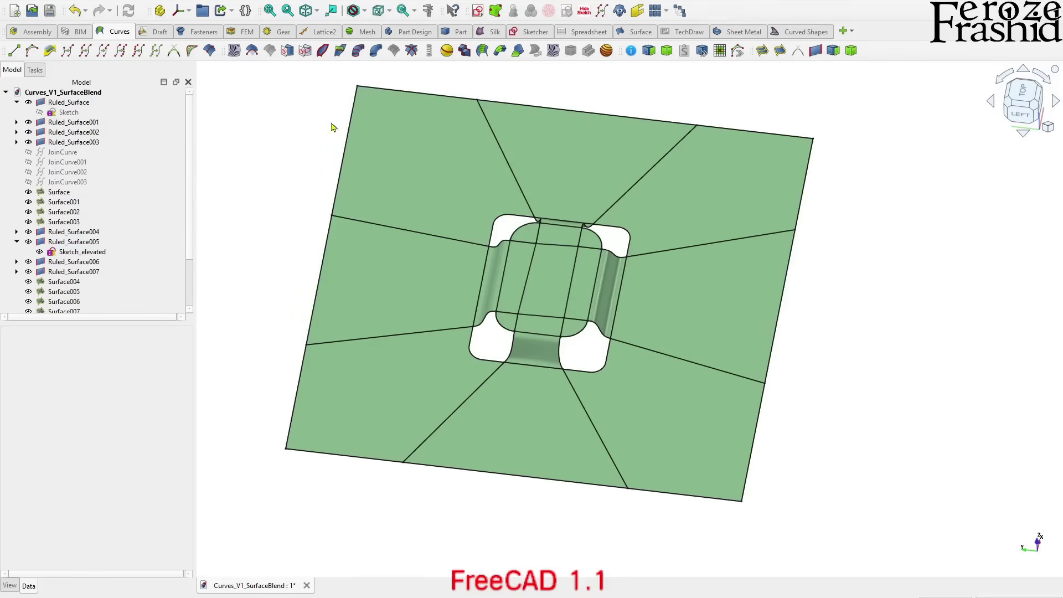
pyautogui.click(584, 13)
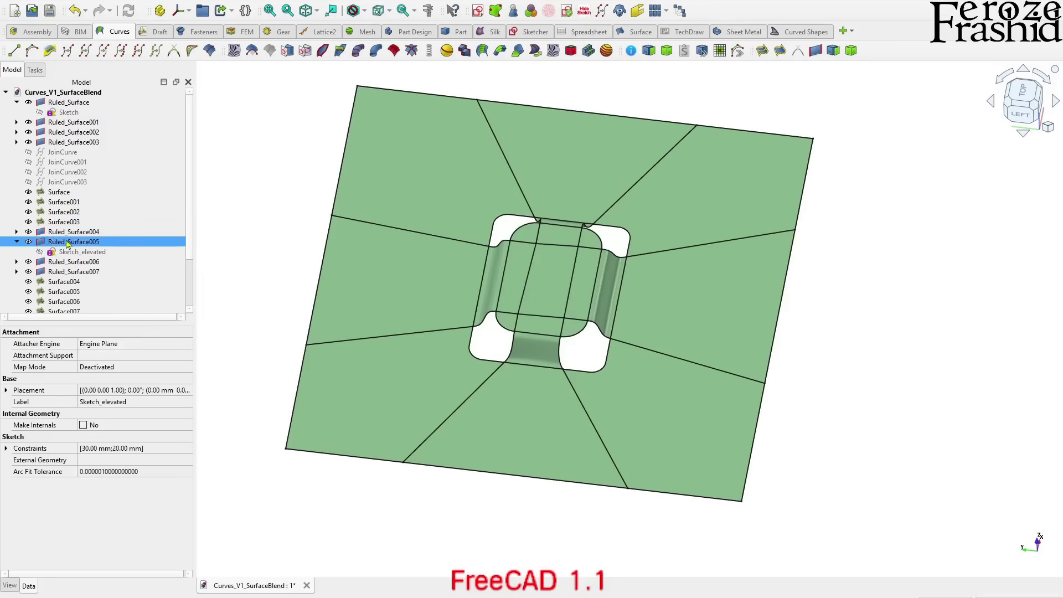
pyautogui.click(251, 215)
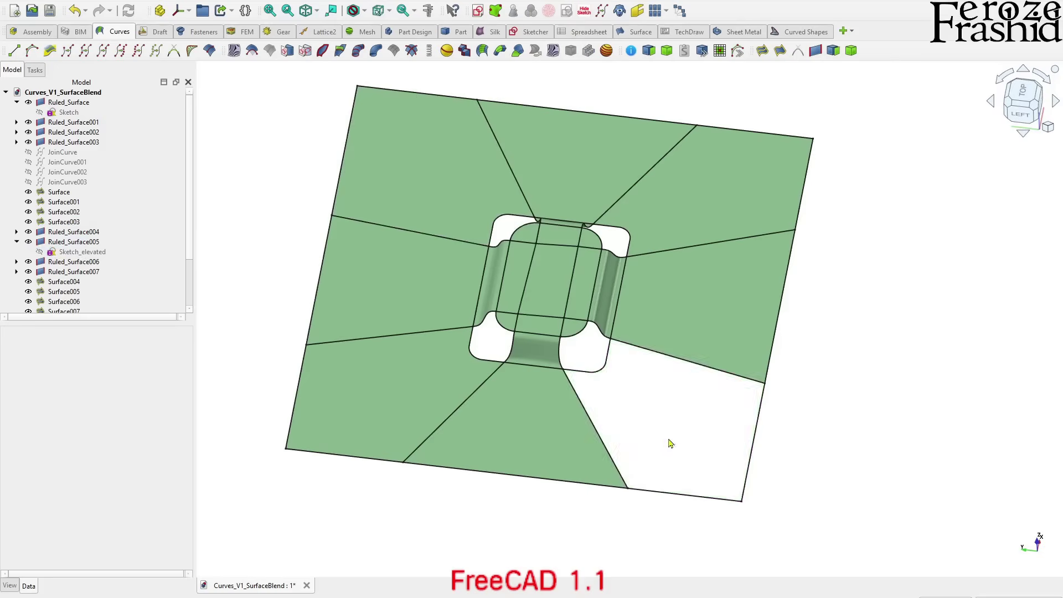
# - Start a Filling surface over the first corner gap, bounded by Blend_Surface003.Edge4, Surface004.Edge3, Blend_Surface.Edge2 and Surface003.Edge1
pyautogui.moveTo(499, 482); pyautogui.dragTo(363, 439, button='middle')
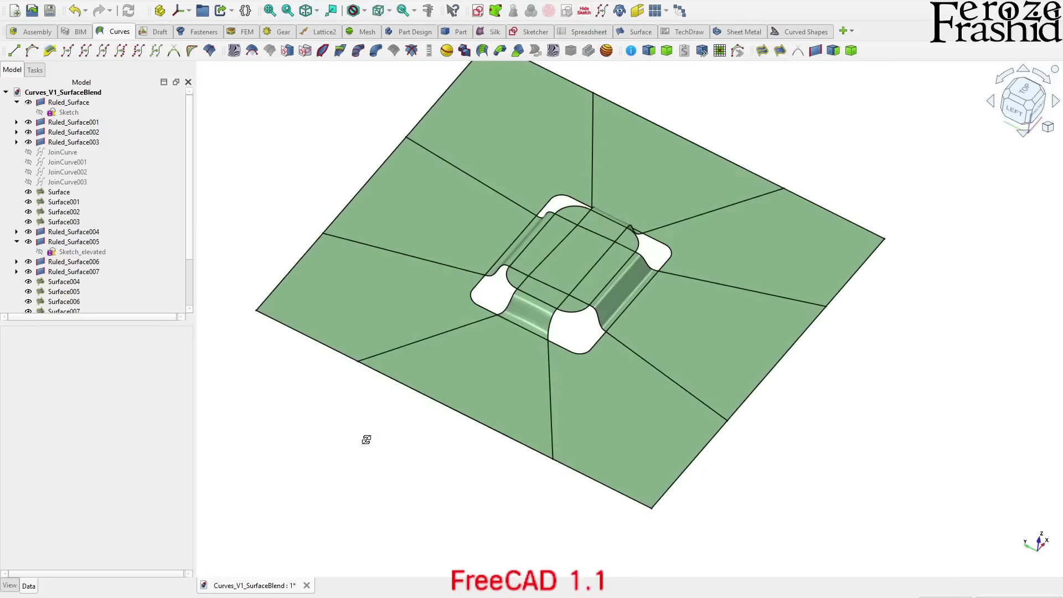
pyautogui.scroll(5, 592, 311)
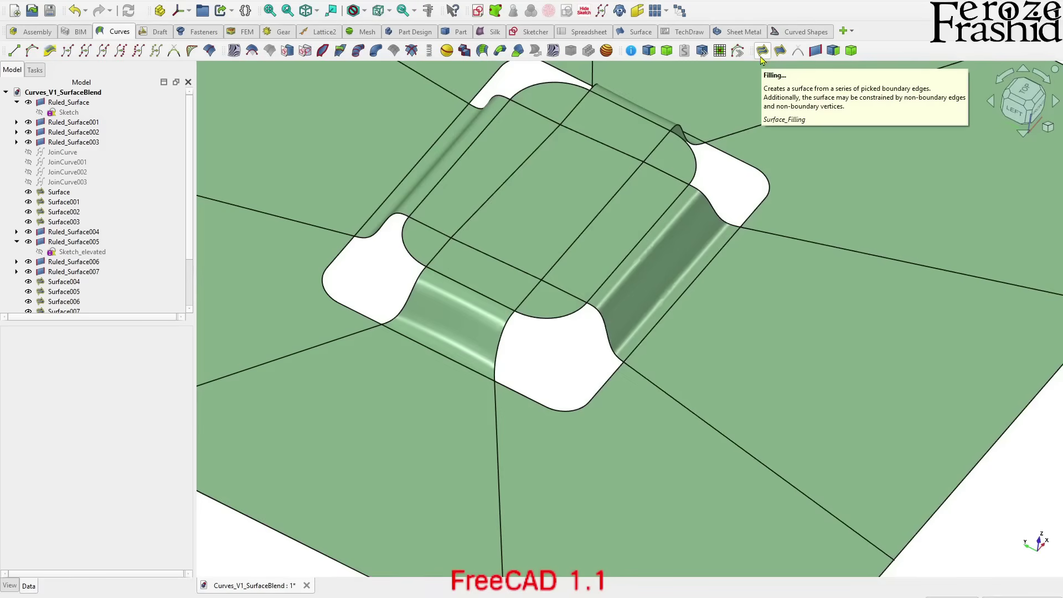
pyautogui.click(762, 51)
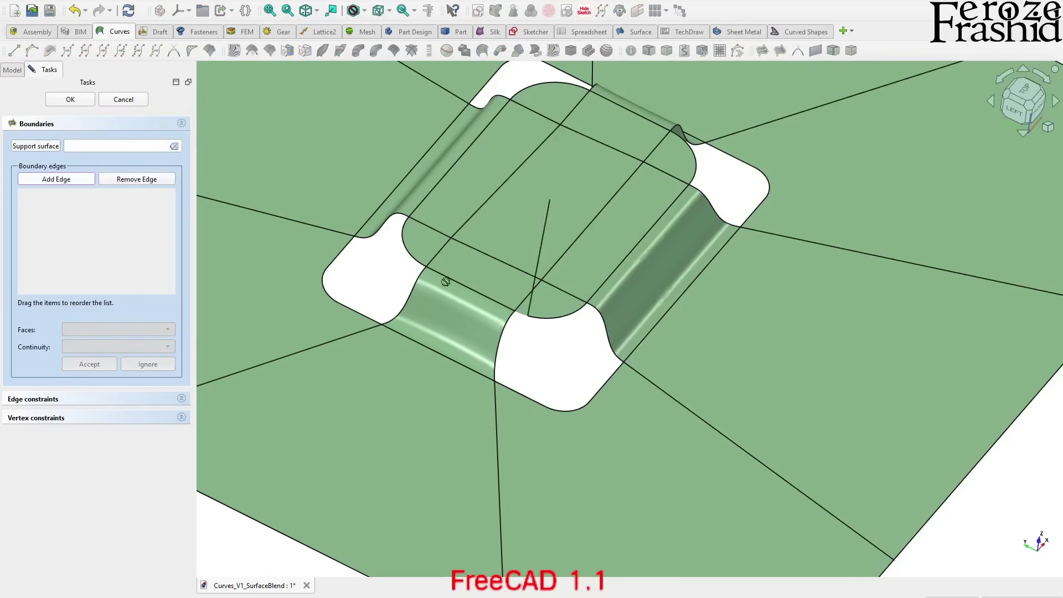
pyautogui.click(506, 324)
pyautogui.click(535, 319)
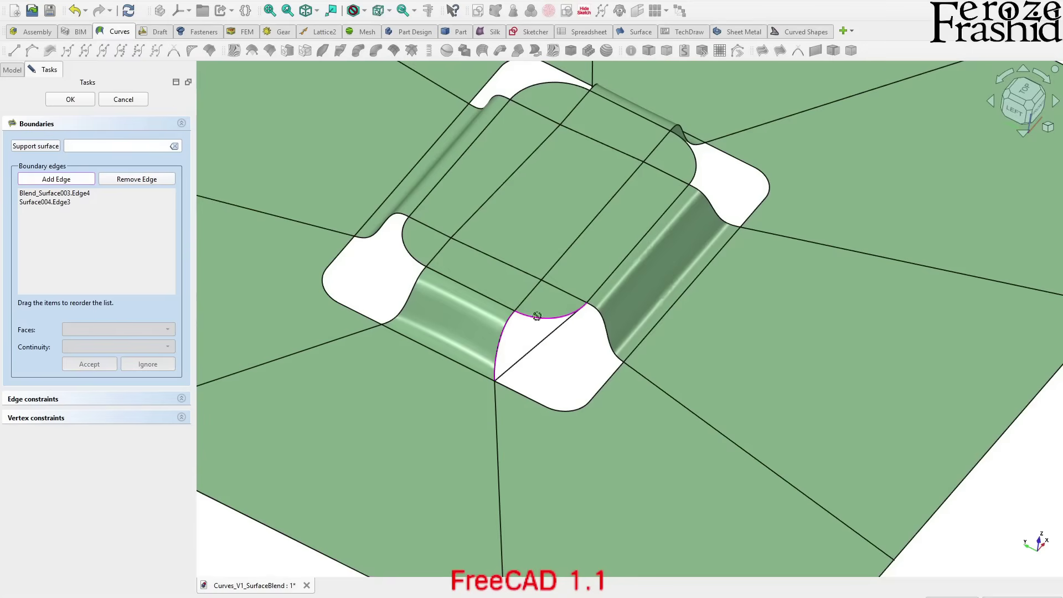
pyautogui.click(601, 329)
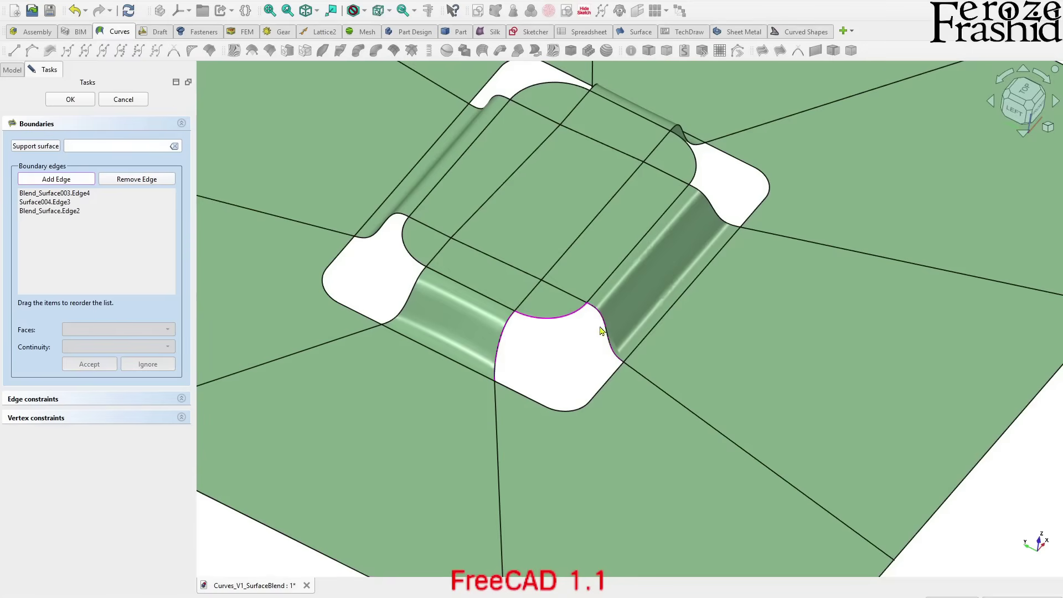
pyautogui.click(574, 409)
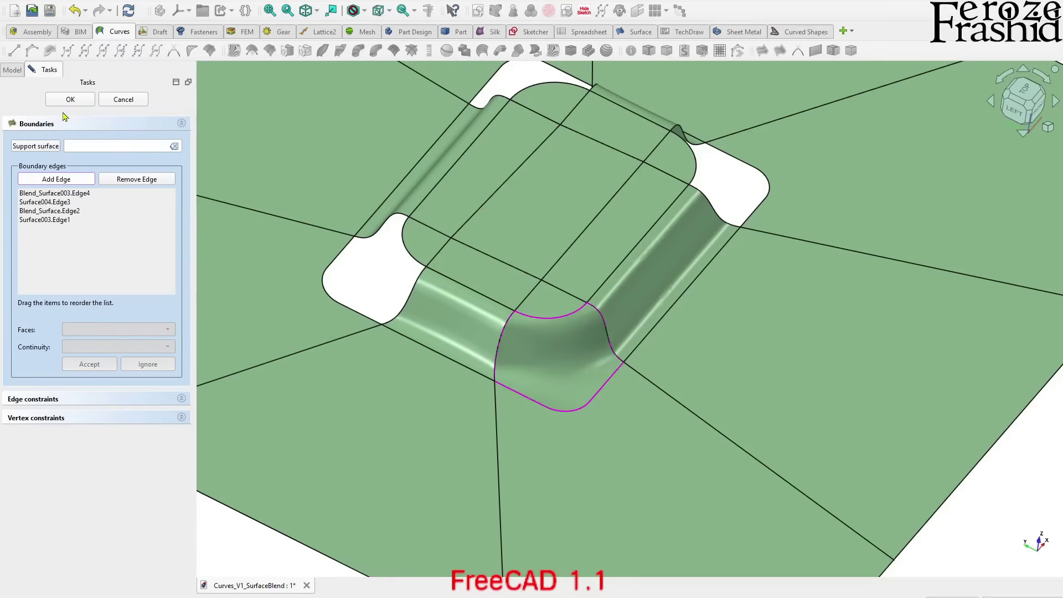
# - Constrain the Blend_Surface003.Edge4 boundary to Face1 with G1 continuity and accept the setting
pyautogui.moveTo(556, 317); pyautogui.dragTo(566, 368, button='middle')
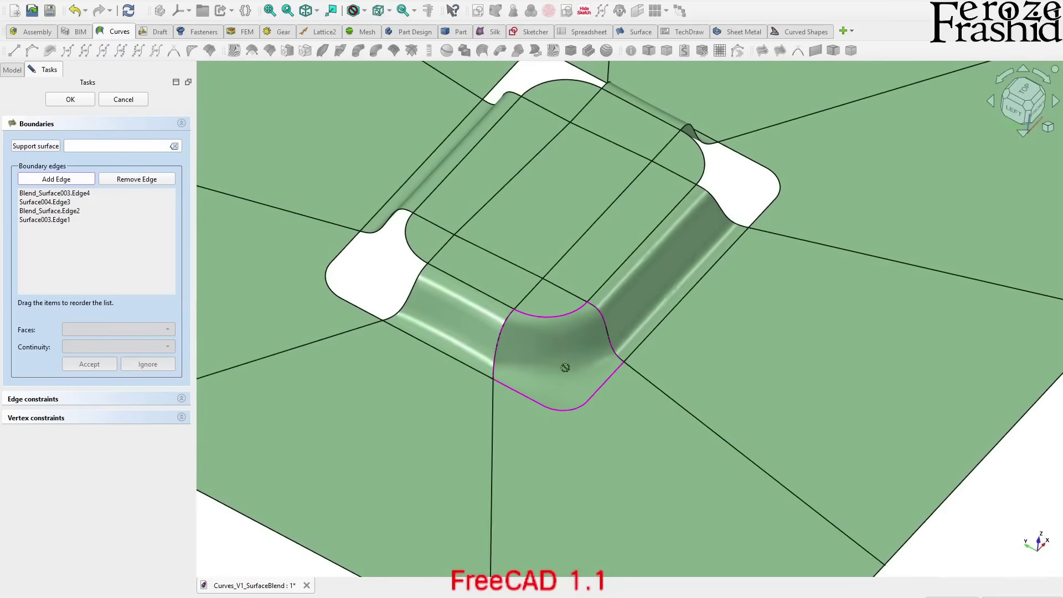
pyautogui.click(86, 194)
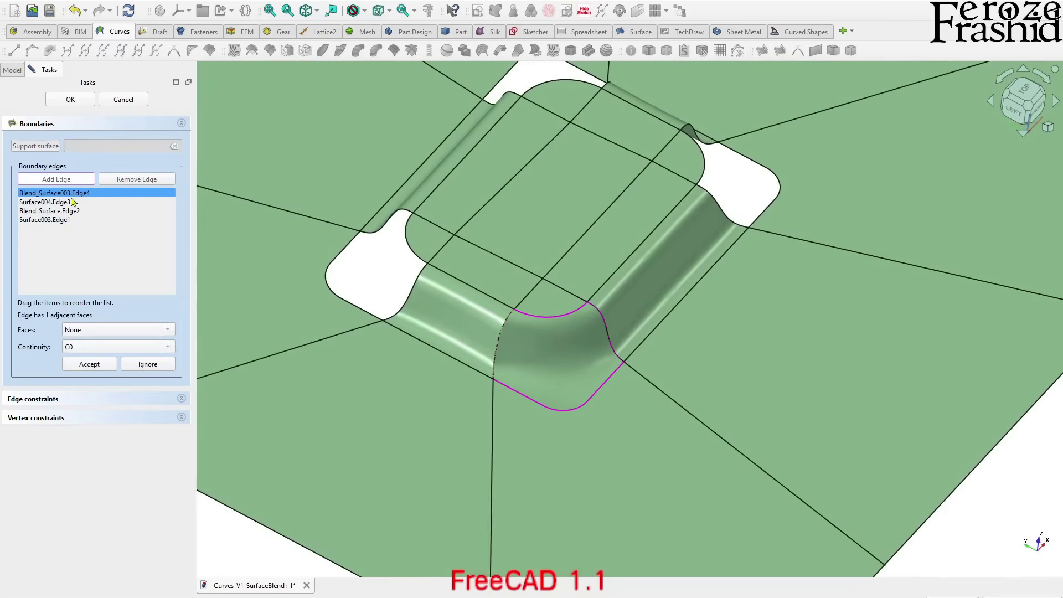
pyautogui.click(74, 331)
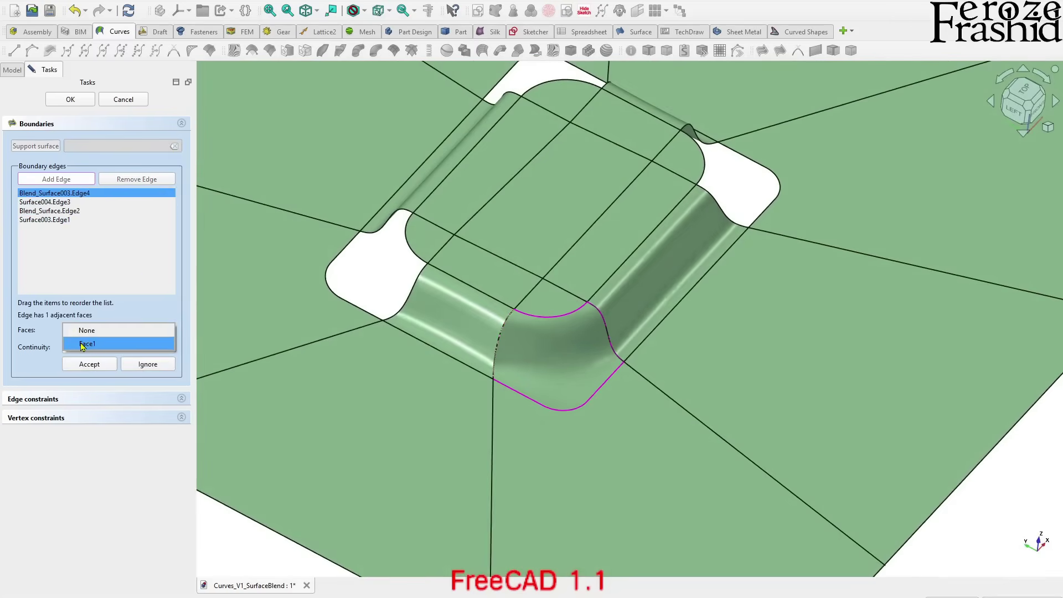
pyautogui.click(83, 344)
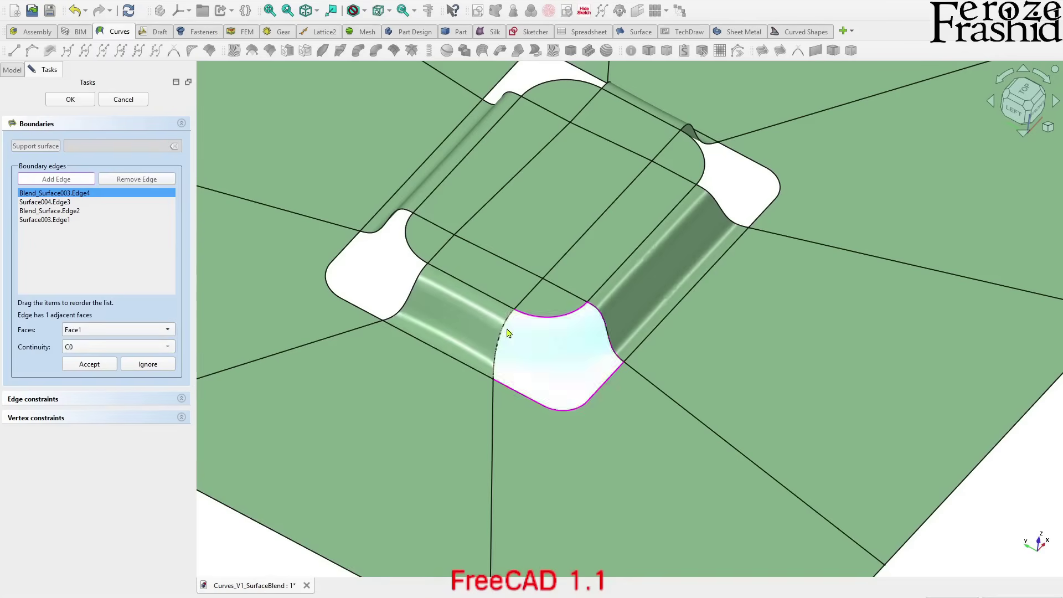
pyautogui.click(87, 347)
pyautogui.click(89, 361)
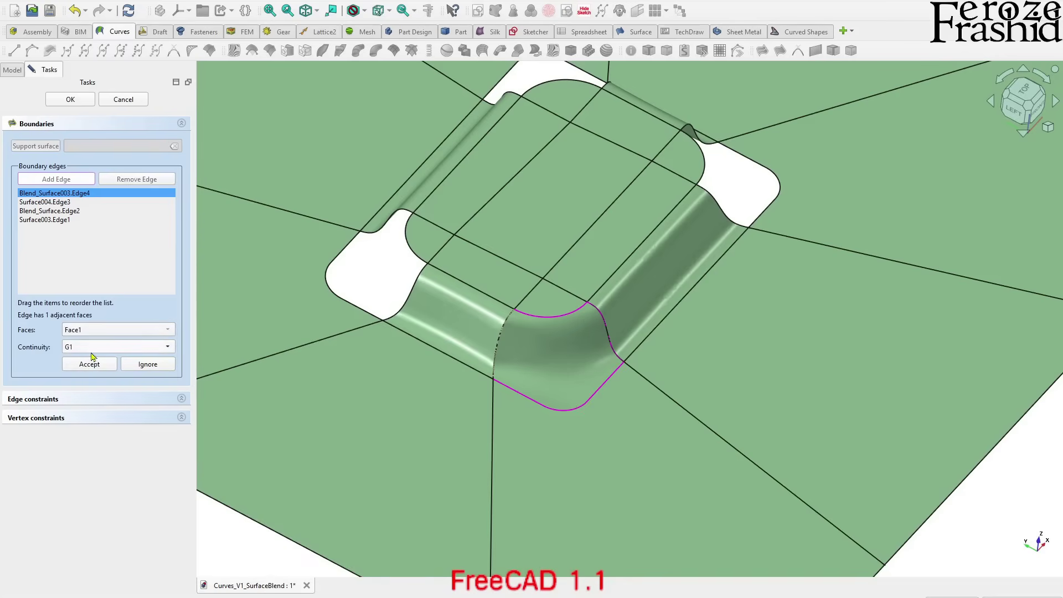
pyautogui.click(89, 365)
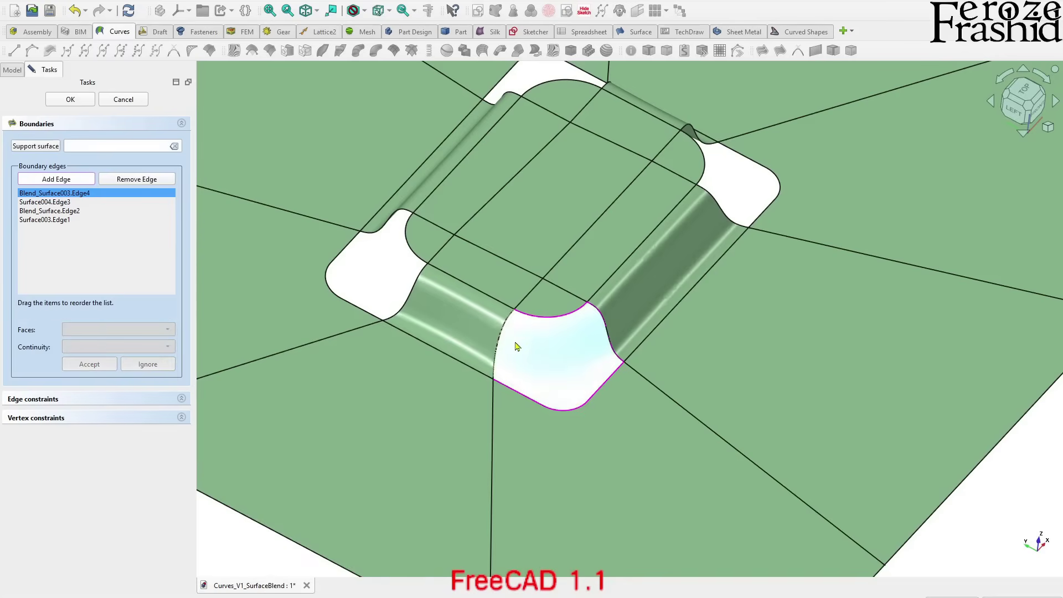
pyautogui.scroll(2, 498, 339)
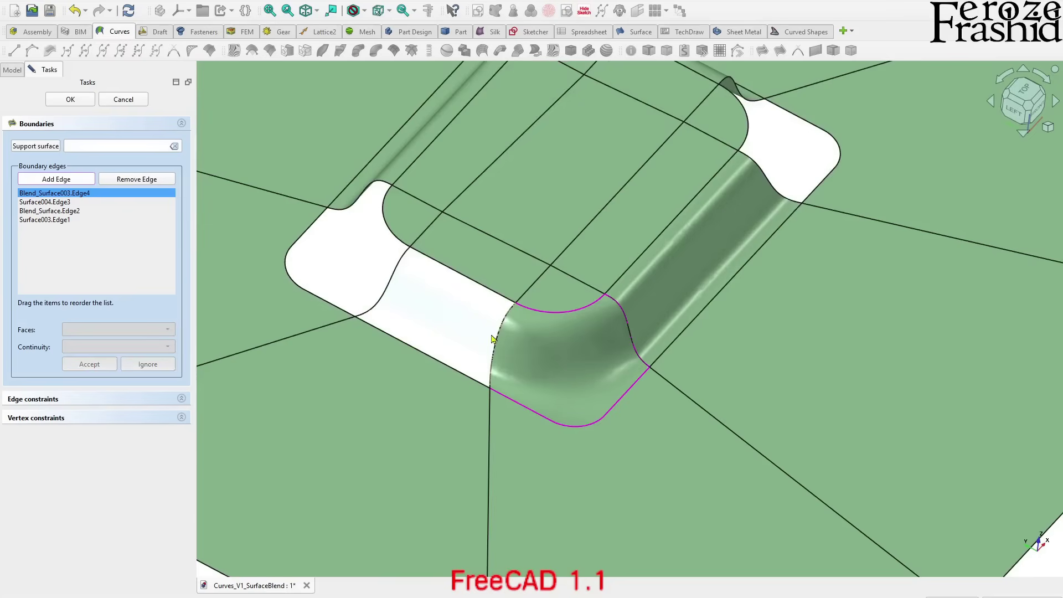
# - Constrain the Surface004.Edge3 boundary to its adjacent Face1 with G1 continuity
pyautogui.click(65, 202)
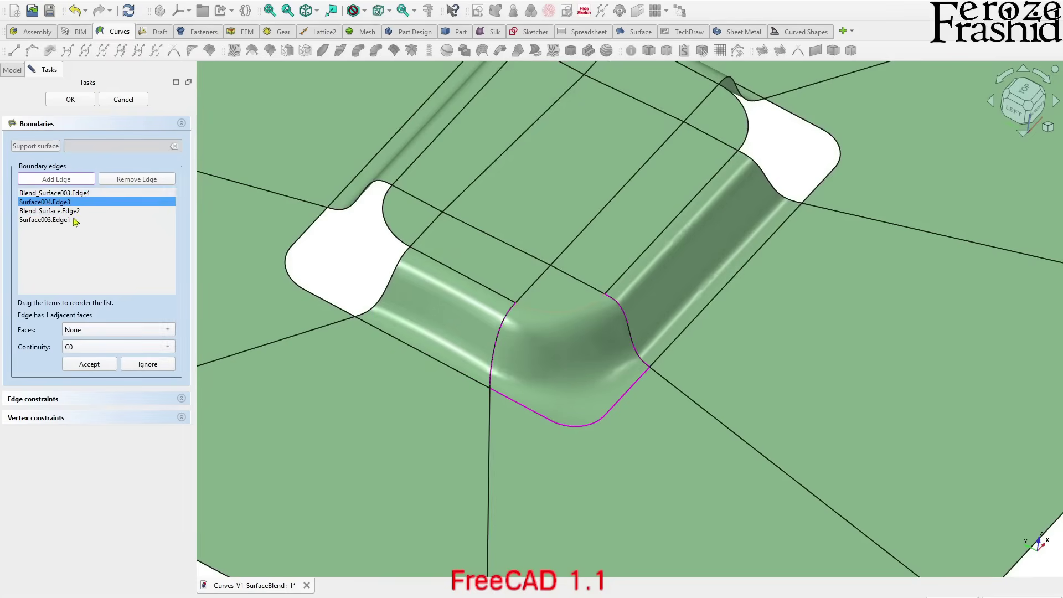
pyautogui.click(85, 329)
pyautogui.click(83, 344)
pyautogui.click(83, 346)
pyautogui.click(89, 360)
pyautogui.click(89, 364)
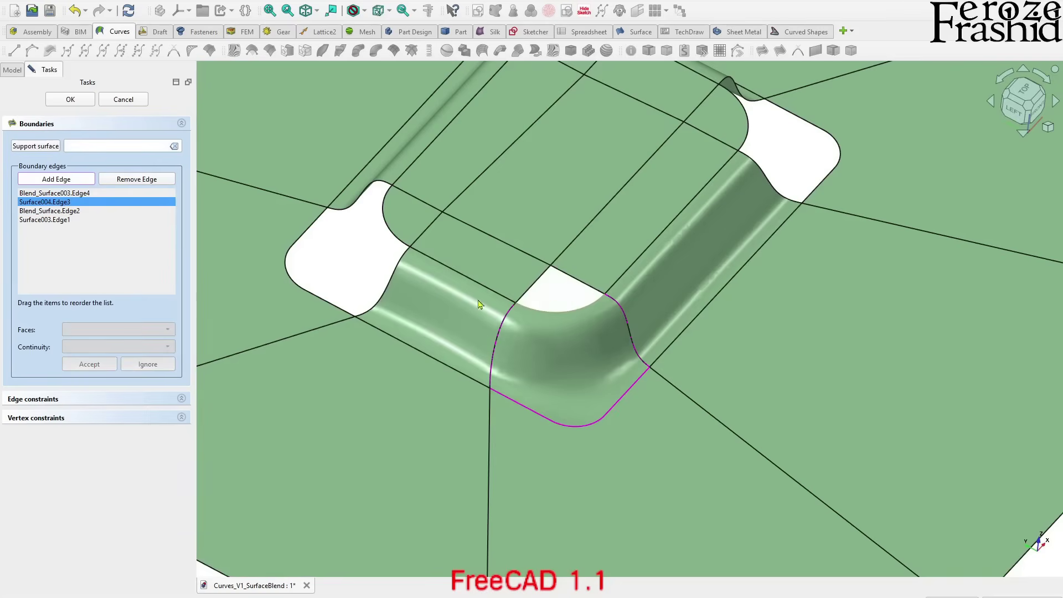
# - Apply the Face1 support and G1 continuity to the Blend_Surface.Edge2 boundary
pyautogui.click(67, 213)
pyautogui.click(92, 328)
pyautogui.click(90, 340)
pyautogui.click(90, 346)
pyautogui.click(90, 356)
pyautogui.click(89, 364)
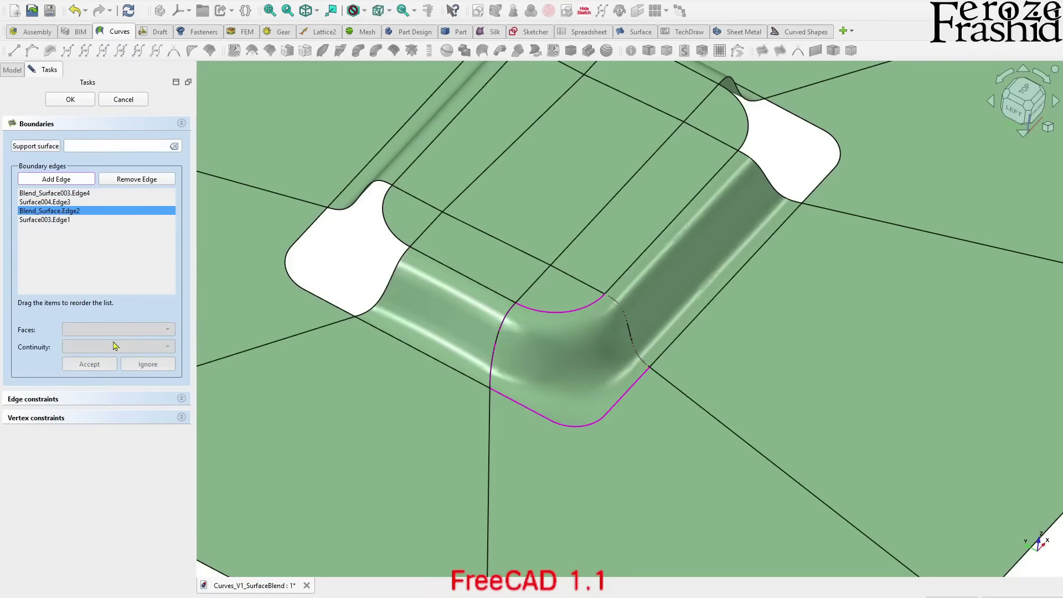
# - Apply Face1 support with G1 continuity to the Surface003.Edge1 boundary and finish the corner filling
pyautogui.click(71, 219)
pyautogui.click(88, 329)
pyautogui.click(89, 342)
pyautogui.click(88, 347)
pyautogui.click(90, 357)
pyautogui.click(89, 364)
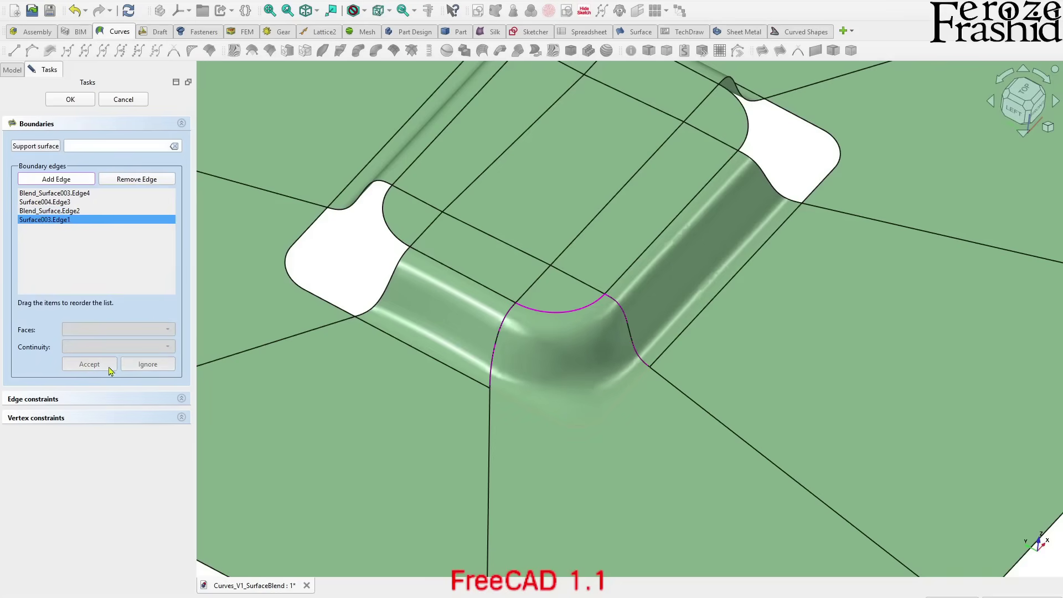
pyautogui.click(72, 101)
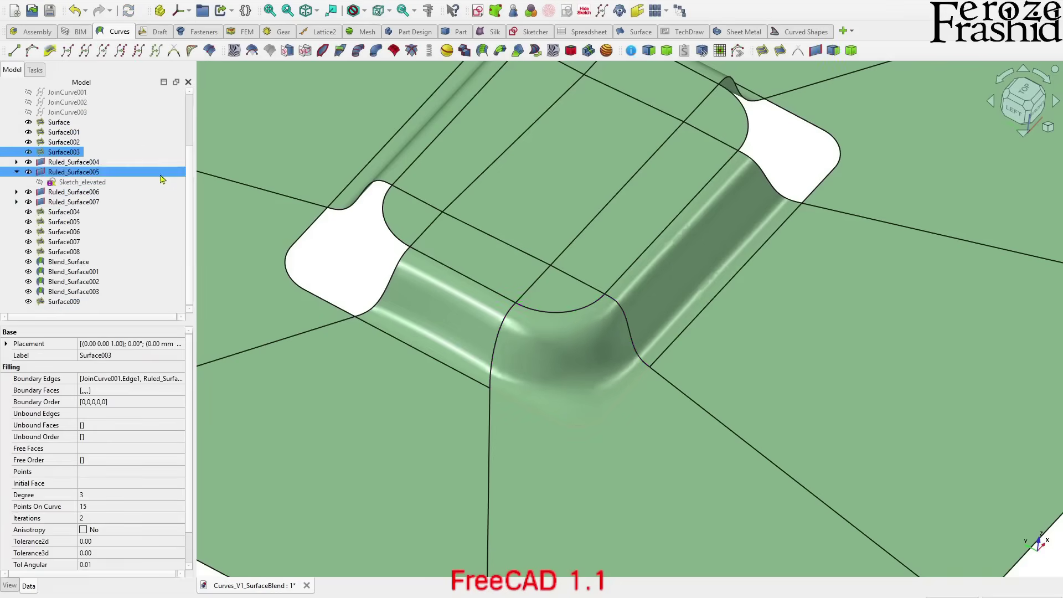
# - Try to create a Curves surface from the four edges around the corner gap between Blend_Surface002 and Blend_Surface003
pyautogui.moveTo(526, 297); pyautogui.dragTo(408, 396, button='middle')
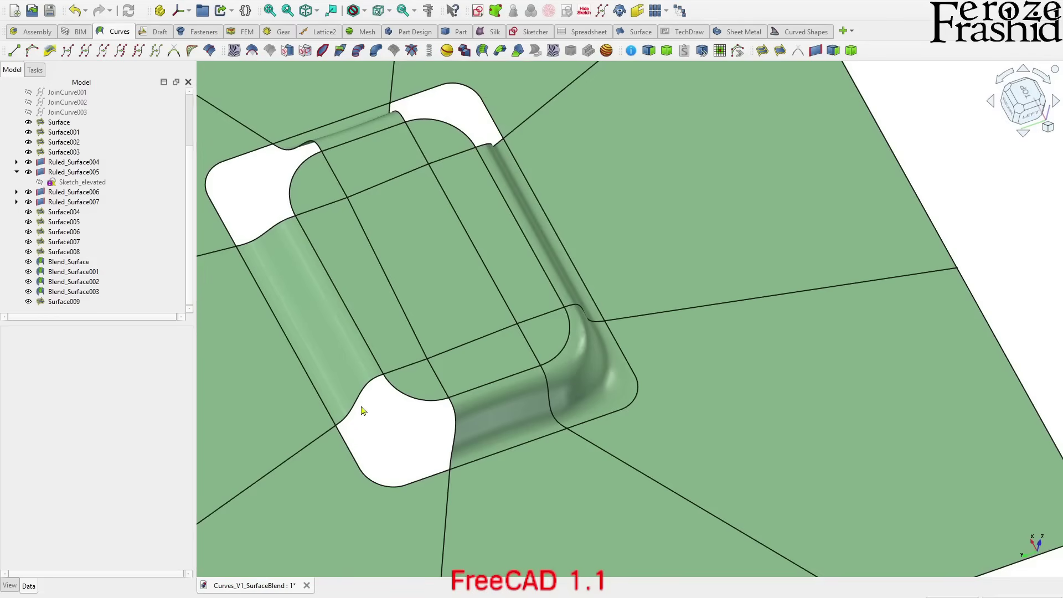
pyautogui.click(378, 399)
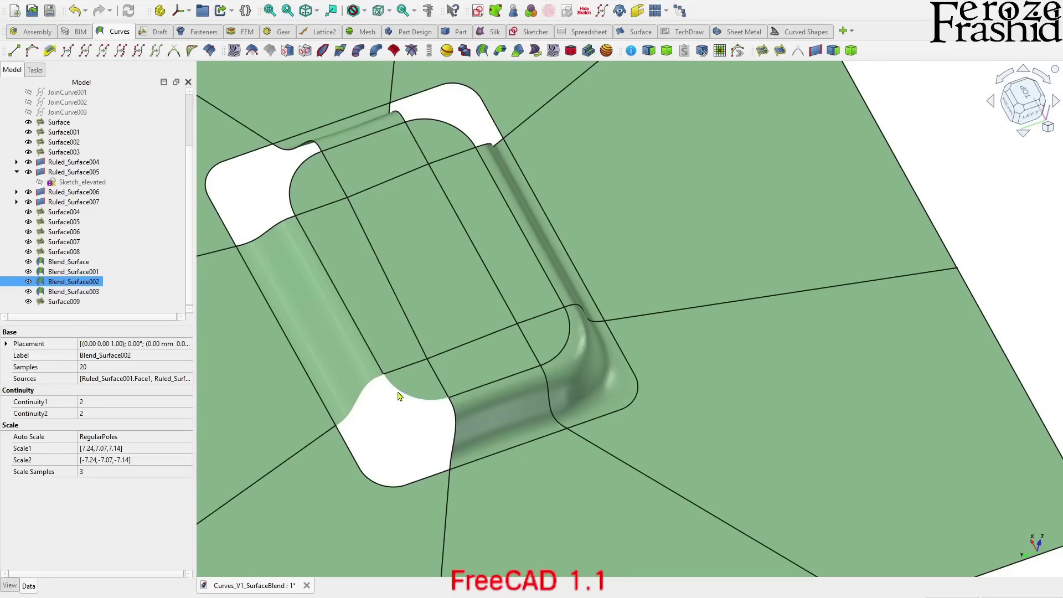
pyautogui.keyDown('ctrl'); pyautogui.click(435, 421); pyautogui.keyUp('ctrl')
pyautogui.keyDown('ctrl'); pyautogui.click(440, 459); pyautogui.keyUp('ctrl')
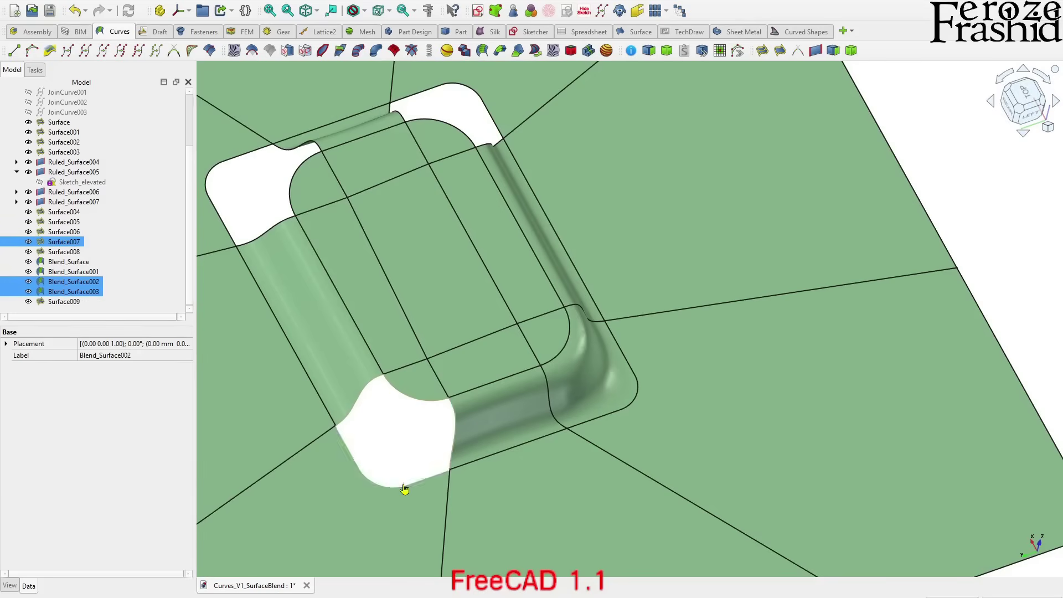
pyautogui.keyDown('ctrl'); pyautogui.click(419, 461); pyautogui.keyUp('ctrl')
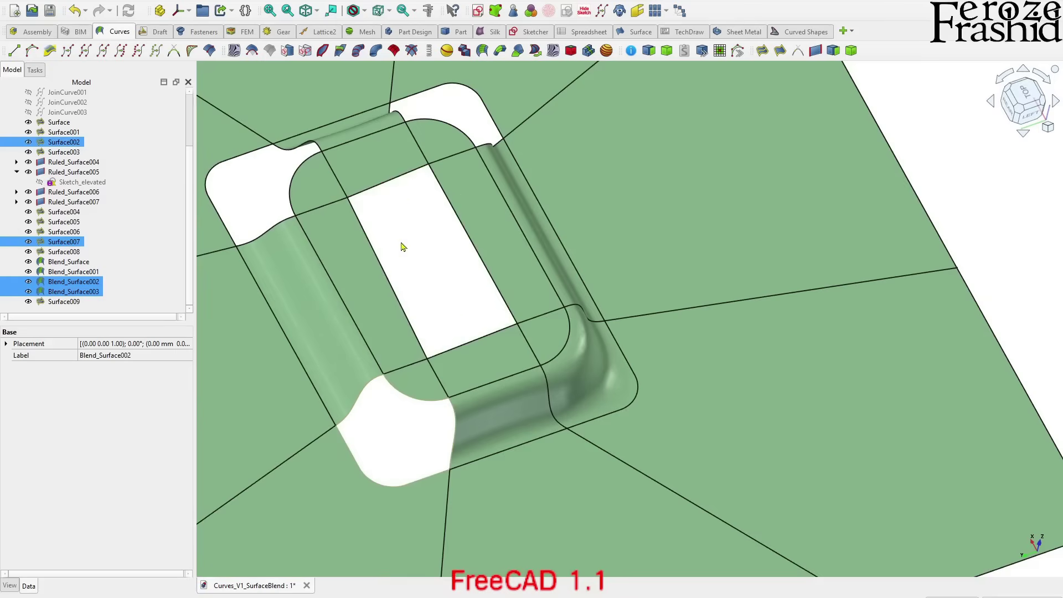
pyautogui.click(394, 51)
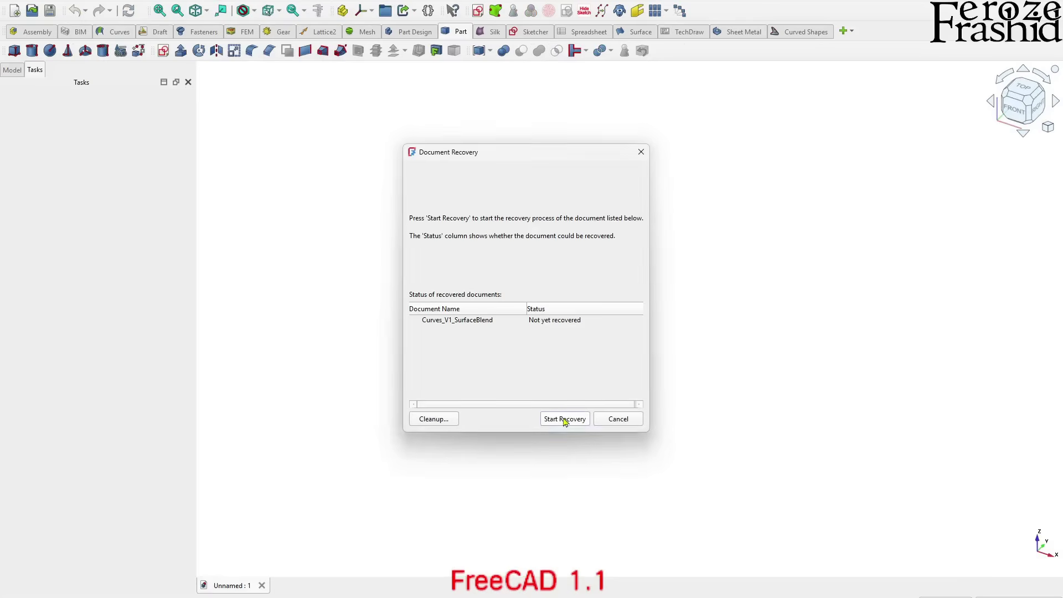
# - Recover the Curves_V1_SurfaceBlend document and bring up its model tree
pyautogui.click(563, 419)
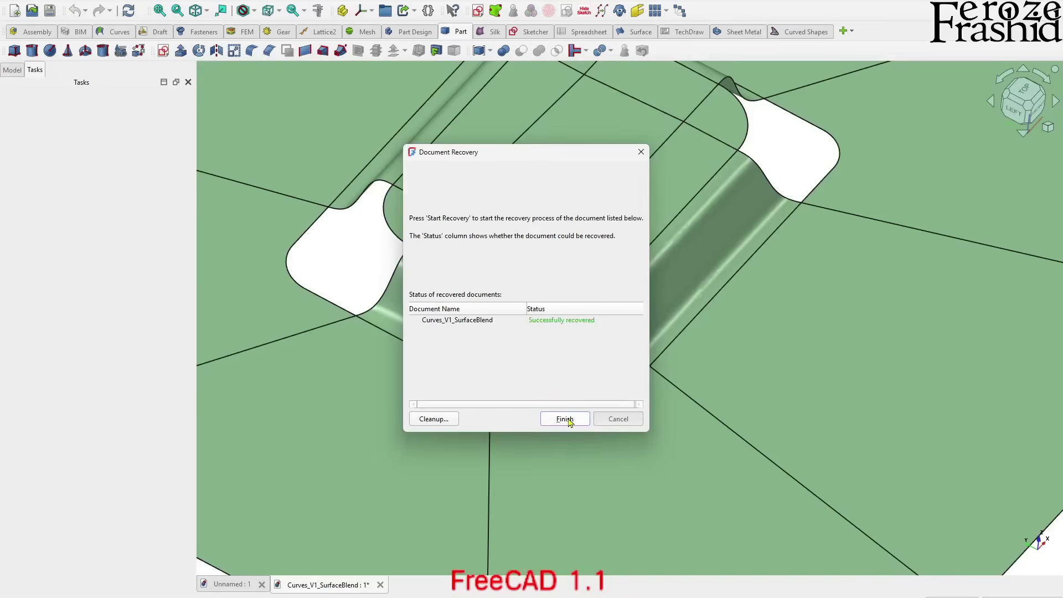
pyautogui.click(564, 419)
pyautogui.moveTo(569, 422); pyautogui.dragTo(612, 431, button='middle')
pyautogui.scroll(5, 720, 415)
pyautogui.moveTo(792, 405)
pyautogui.mouseDown(button='middle')
pyautogui.moveTo(320, 443)
pyautogui.moveTo(416, 425)
pyautogui.moveTo(548, 487)
pyautogui.moveTo(575, 447)
pyautogui.mouseUp(button='middle')
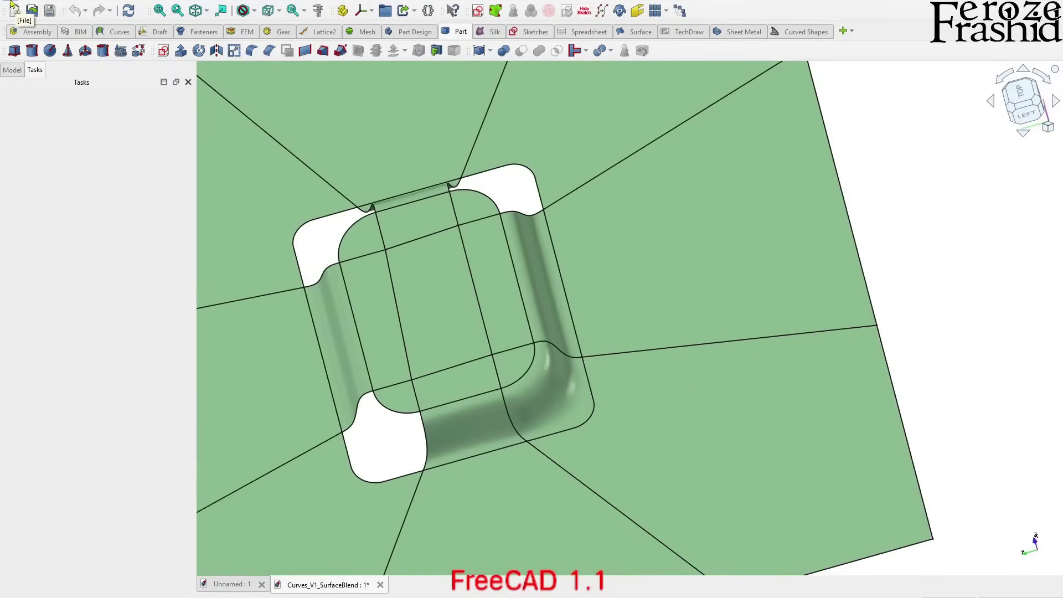
pyautogui.click(12, 70)
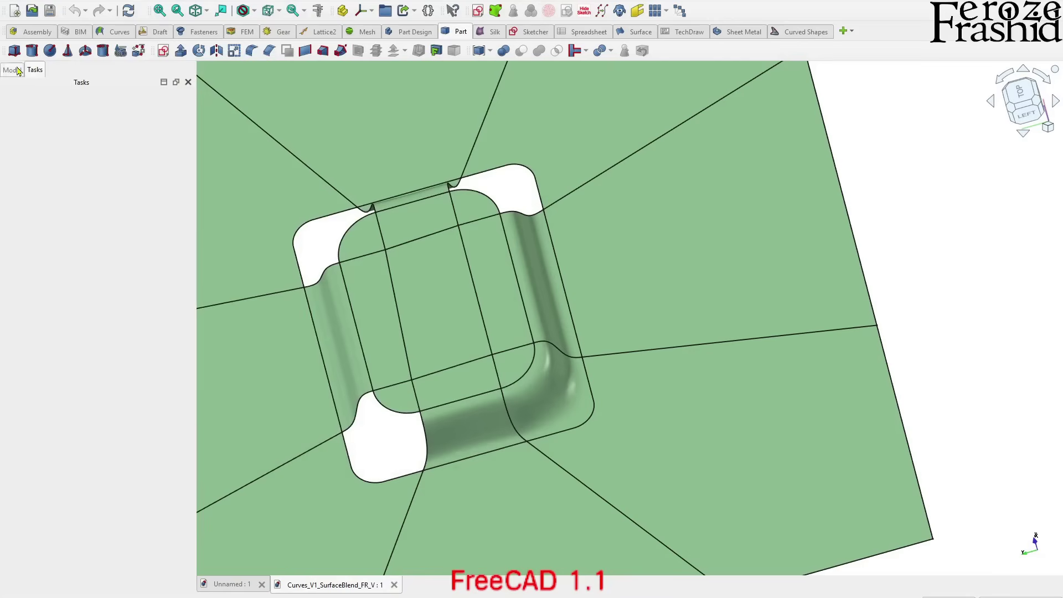
# - In the Curves workbench, start a Filling surface bounded by Blend_Surface002.Edge4, Surface007.Edge3, Blend_Surface003.Edge2 and Surface002.Edge3
pyautogui.moveTo(302, 289); pyautogui.dragTo(408, 395, button='middle')
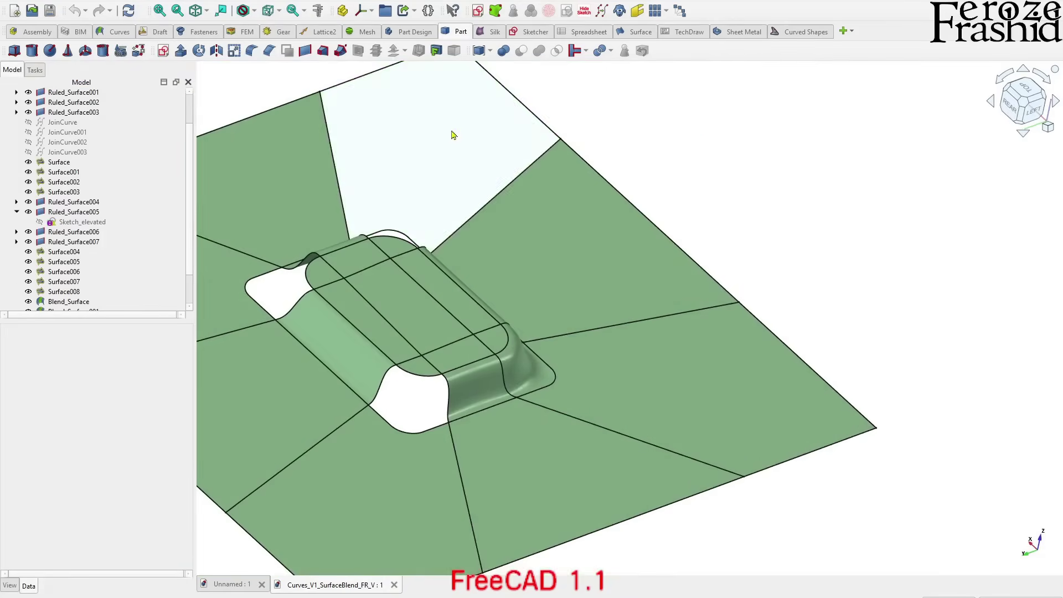
pyautogui.click(120, 35)
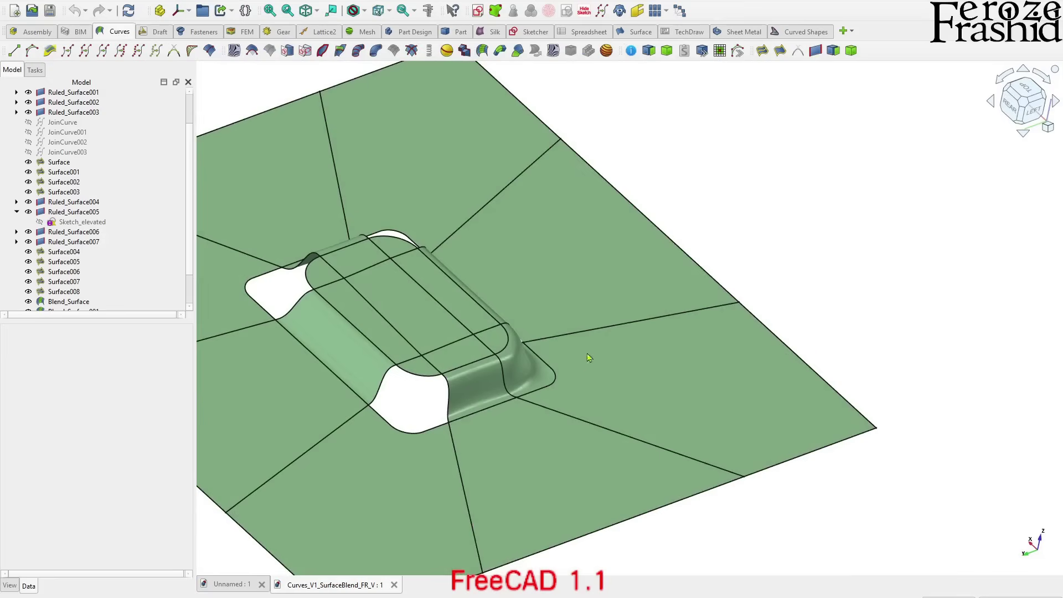
pyautogui.click(690, 392)
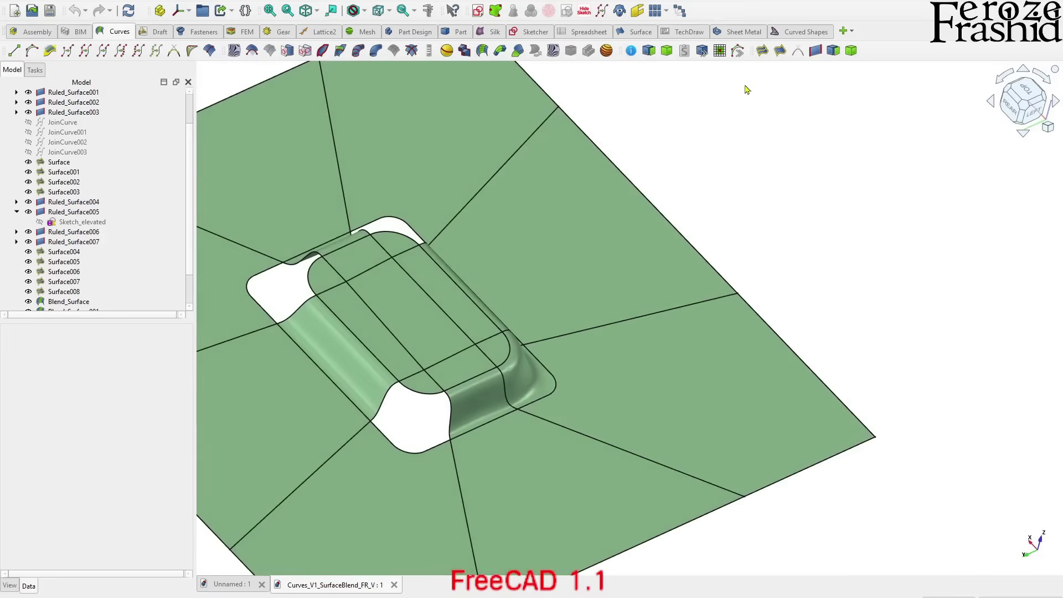
pyautogui.click(763, 53)
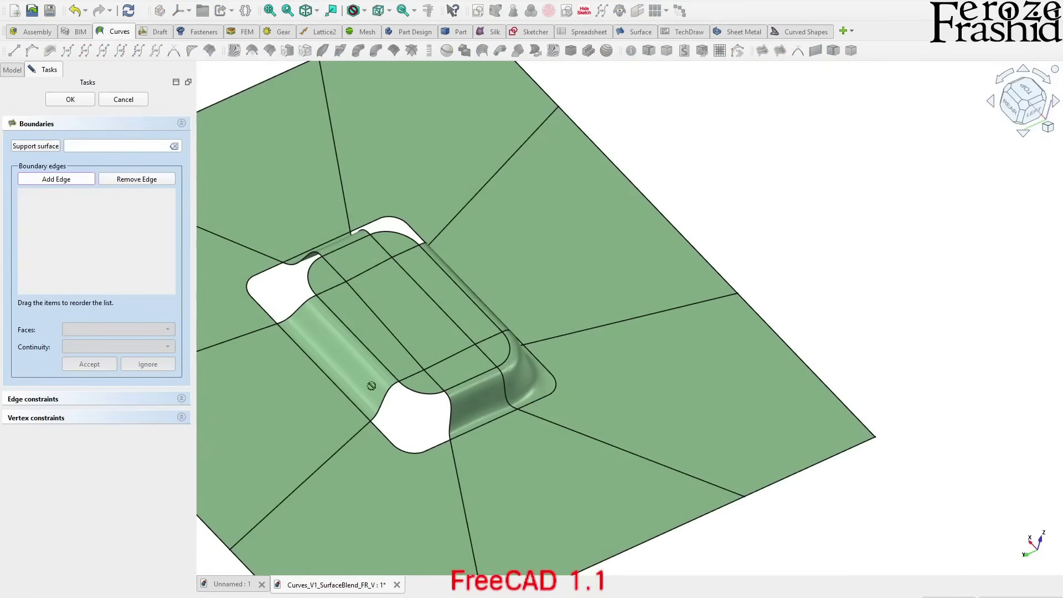
pyautogui.click(386, 402)
pyautogui.click(421, 390)
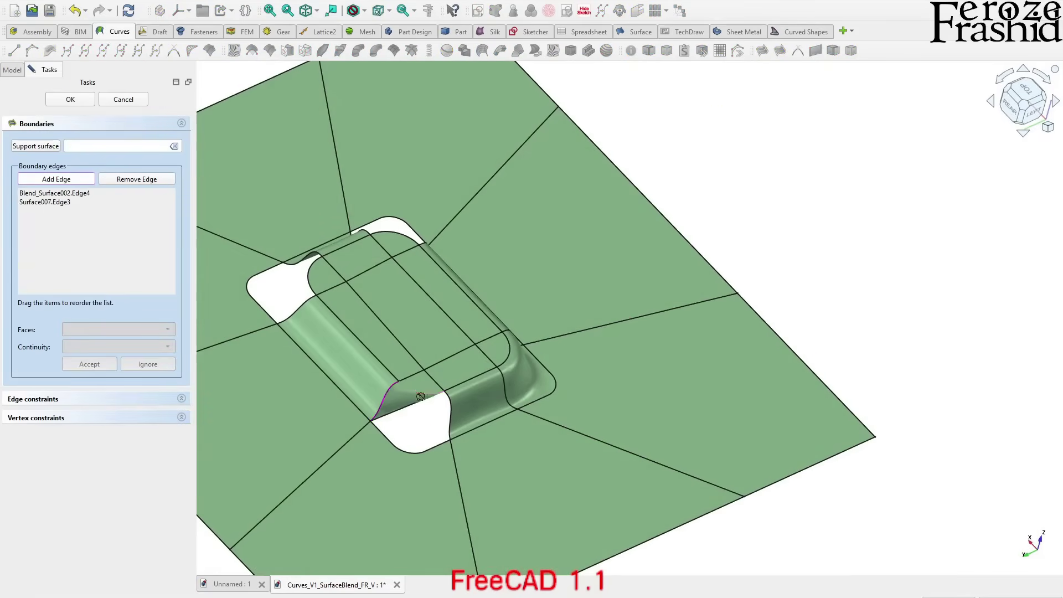
pyautogui.click(452, 416)
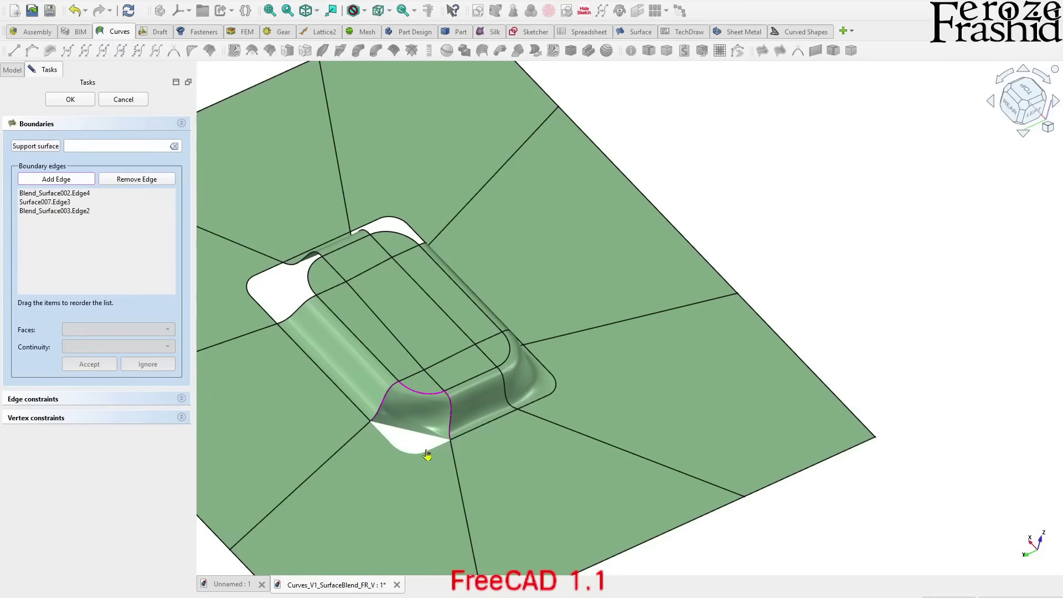
pyautogui.click(427, 450)
# - Constrain the Blend_Surface002.Edge4 boundary to Face1 with G1 continuity
pyautogui.click(57, 193)
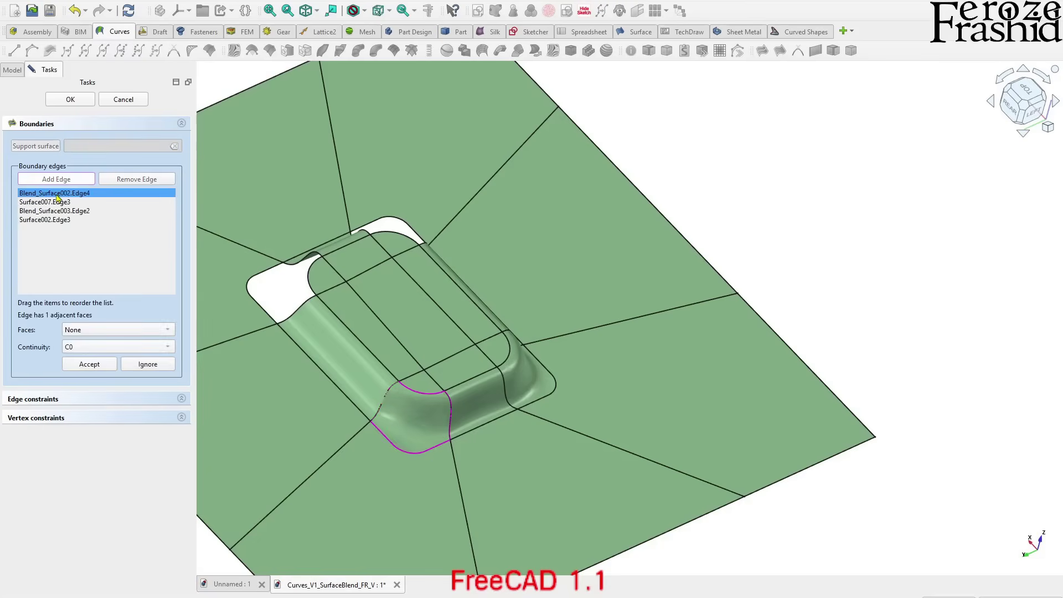
pyautogui.click(75, 332)
pyautogui.click(81, 347)
pyautogui.click(82, 347)
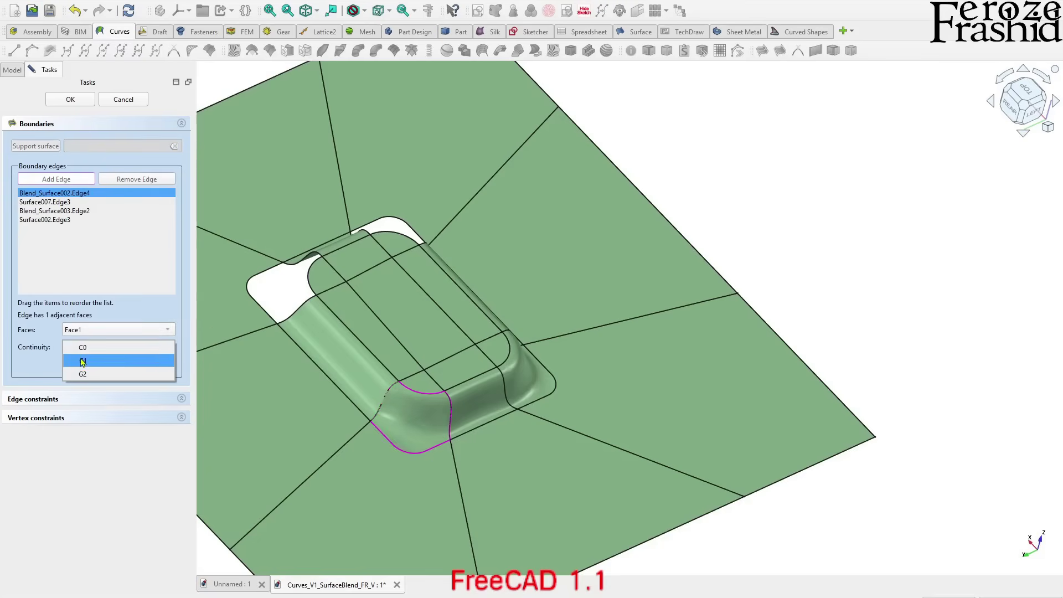
pyautogui.click(83, 361)
pyautogui.click(84, 365)
# - Constrain the Surface007.Edge3 boundary to Face1 with G1 continuity
pyautogui.click(53, 202)
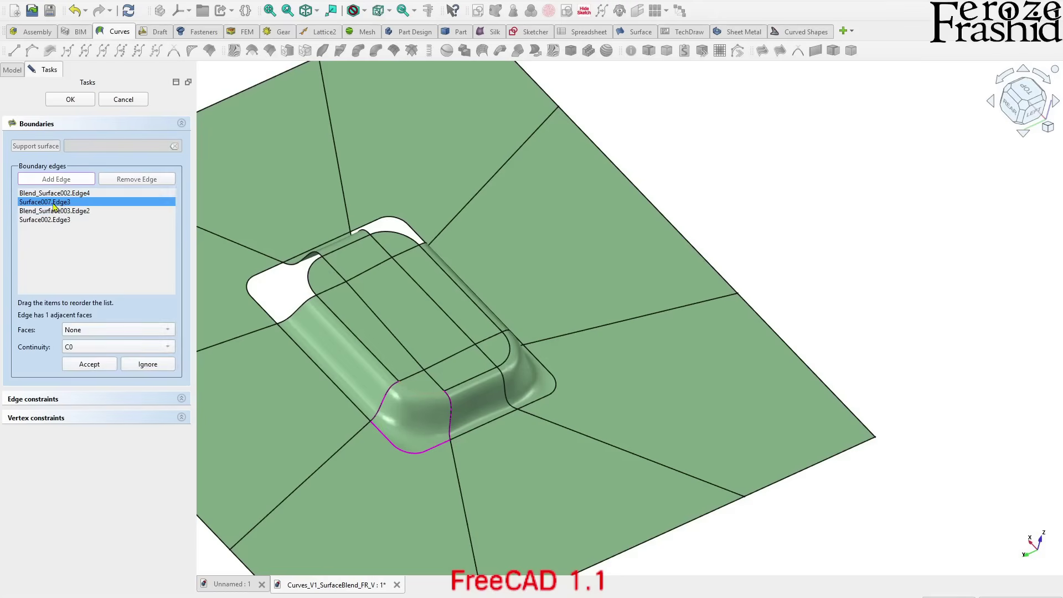
pyautogui.click(78, 331)
pyautogui.click(82, 349)
pyautogui.click(82, 349)
pyautogui.click(82, 364)
pyautogui.click(82, 365)
# - Constrain the Blend_Surface003.Edge2 boundary to Face1 with G1 continuity
pyautogui.click(61, 211)
pyautogui.click(71, 331)
pyautogui.click(82, 345)
pyautogui.click(82, 348)
pyautogui.click(82, 360)
pyautogui.click(82, 365)
# - Constrain the Surface002.Edge3 boundary to Face1 with G1 continuity and finish this corner's Filling surface
pyautogui.click(72, 220)
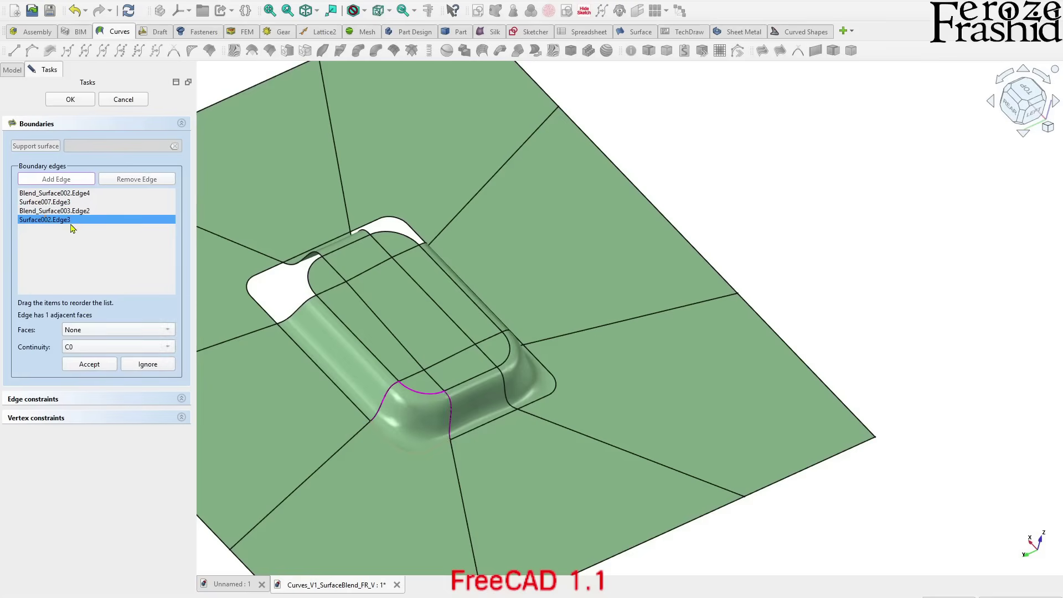
pyautogui.click(82, 331)
pyautogui.click(82, 343)
pyautogui.click(81, 347)
pyautogui.click(82, 360)
pyautogui.click(83, 369)
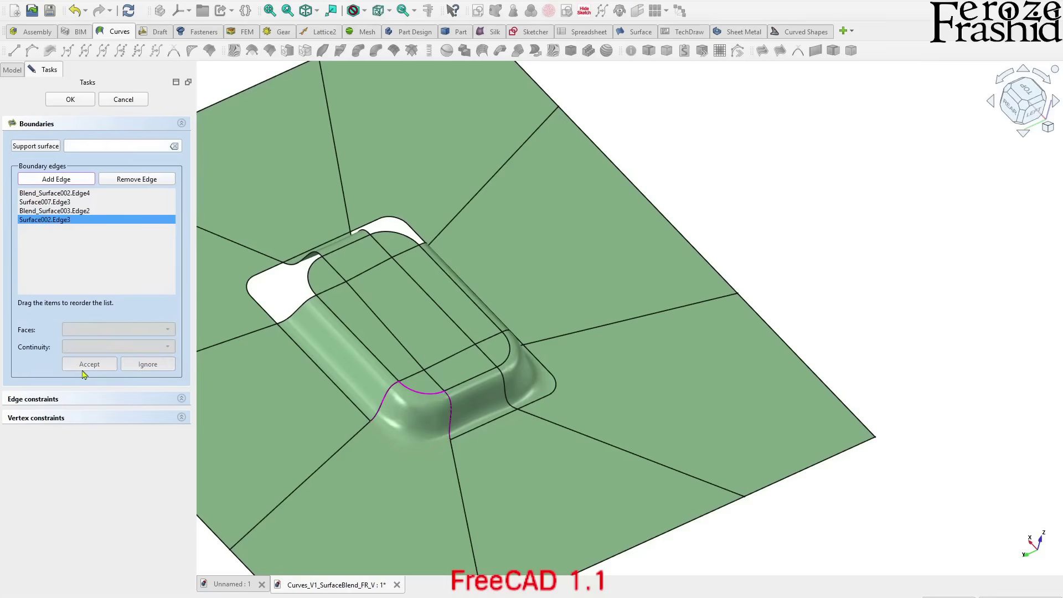
pyautogui.click(68, 100)
# - Start a Filling surface on another corner gap, bounded by Blend_Surface.Edge4, Surface005.Edge2, Blend_Surface001.Edge2 and Surface.Edge1
pyautogui.moveTo(468, 422); pyautogui.dragTo(743, 89, button='middle')
pyautogui.click(679, 559)
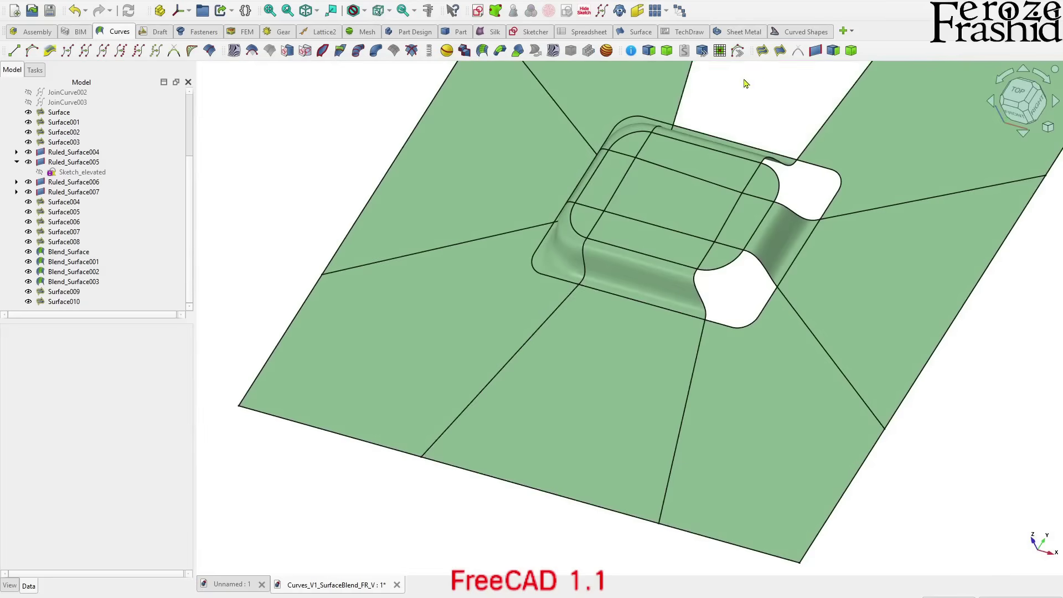
pyautogui.click(762, 50)
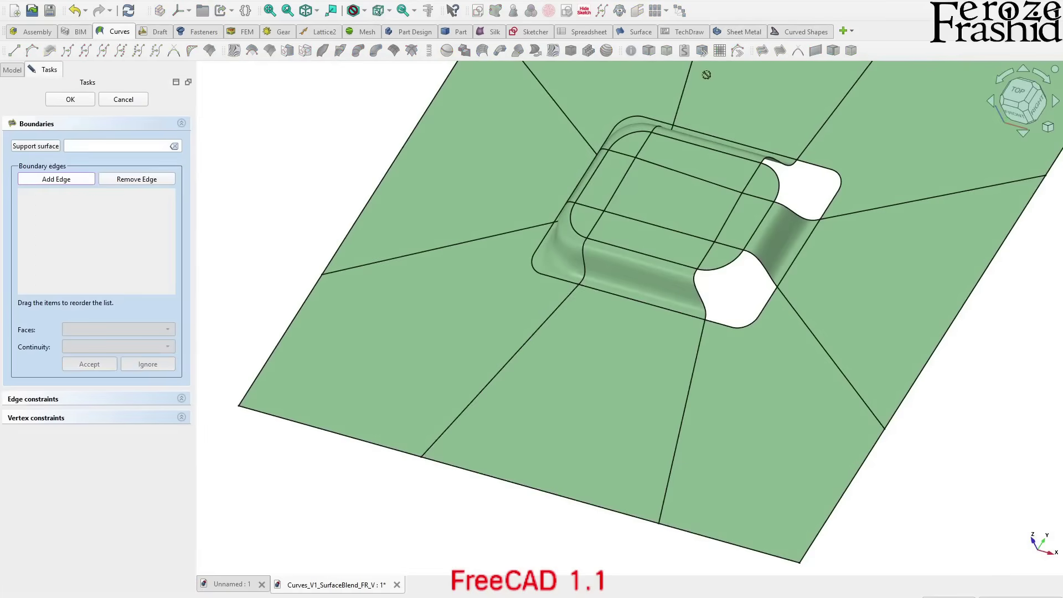
pyautogui.click(701, 302)
pyautogui.click(737, 261)
pyautogui.click(759, 268)
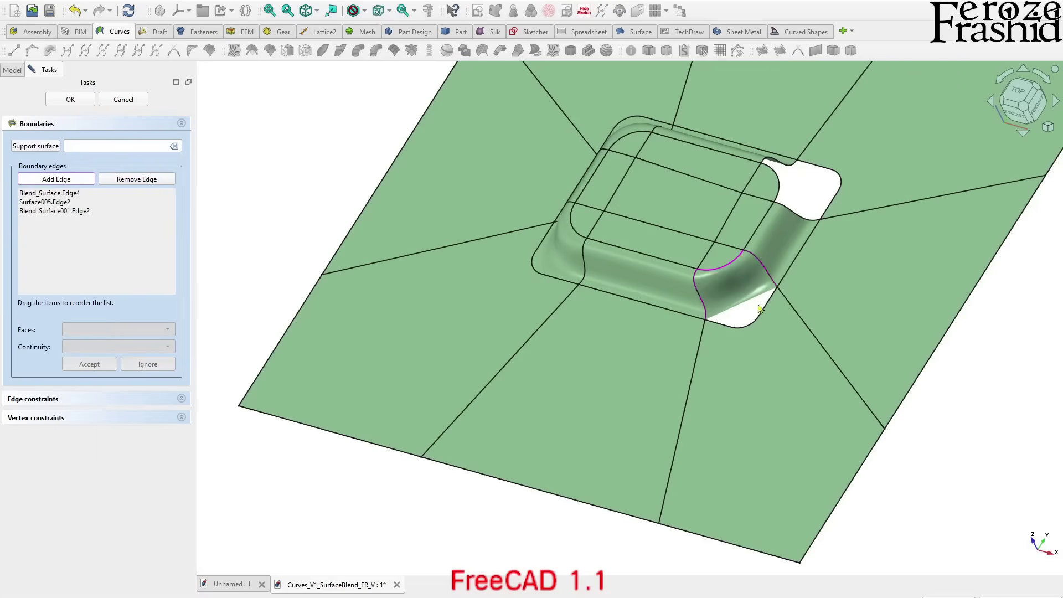
pyautogui.click(753, 322)
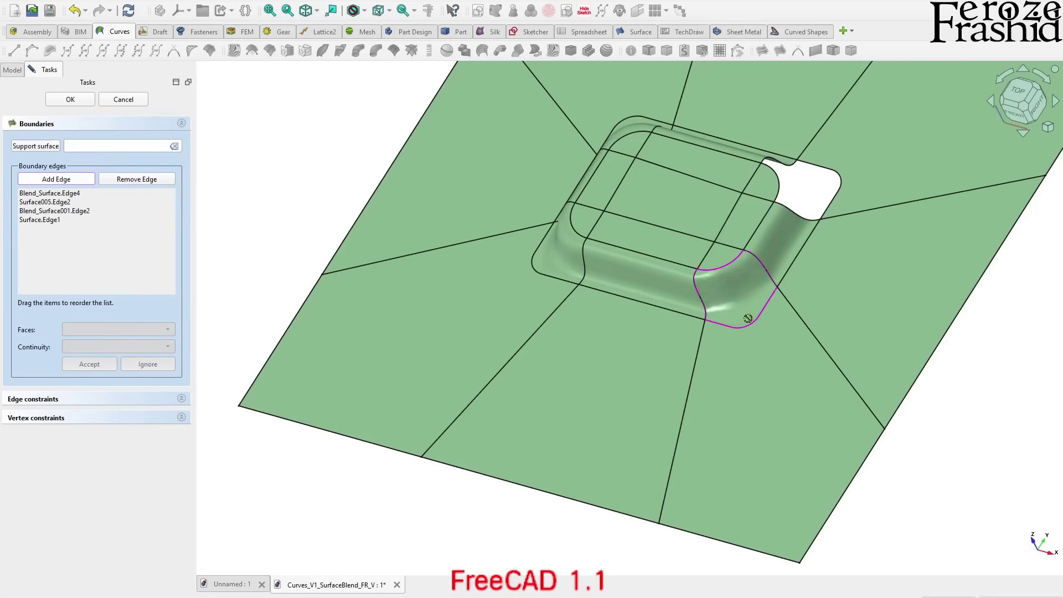
# - Constrain the Blend_Surface.Edge4 boundary to Face1 with G1 continuity
pyautogui.click(59, 196)
pyautogui.click(88, 329)
pyautogui.click(83, 343)
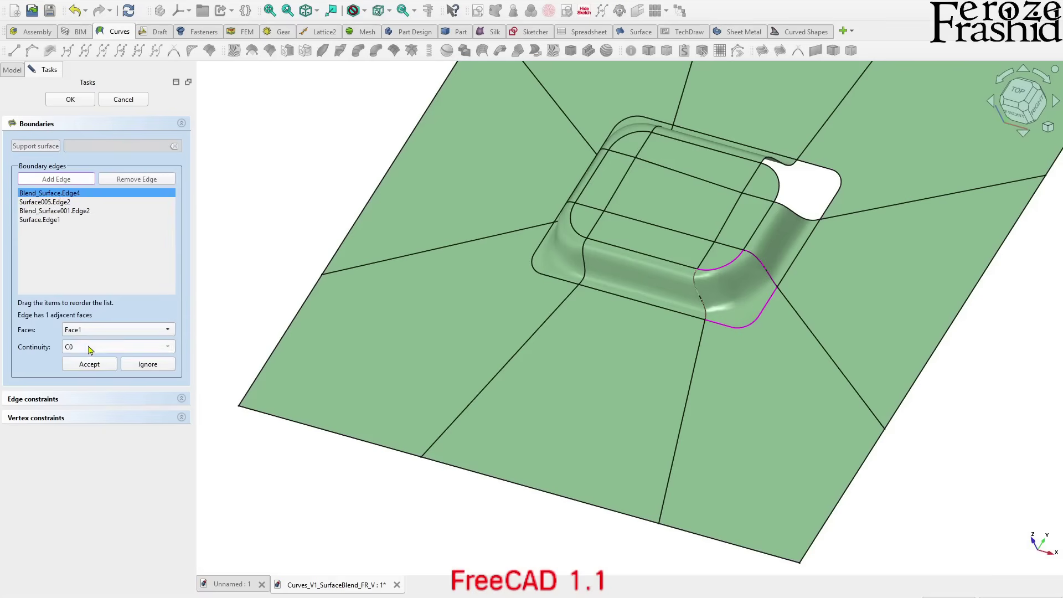
pyautogui.click(85, 346)
pyautogui.click(89, 360)
pyautogui.click(89, 365)
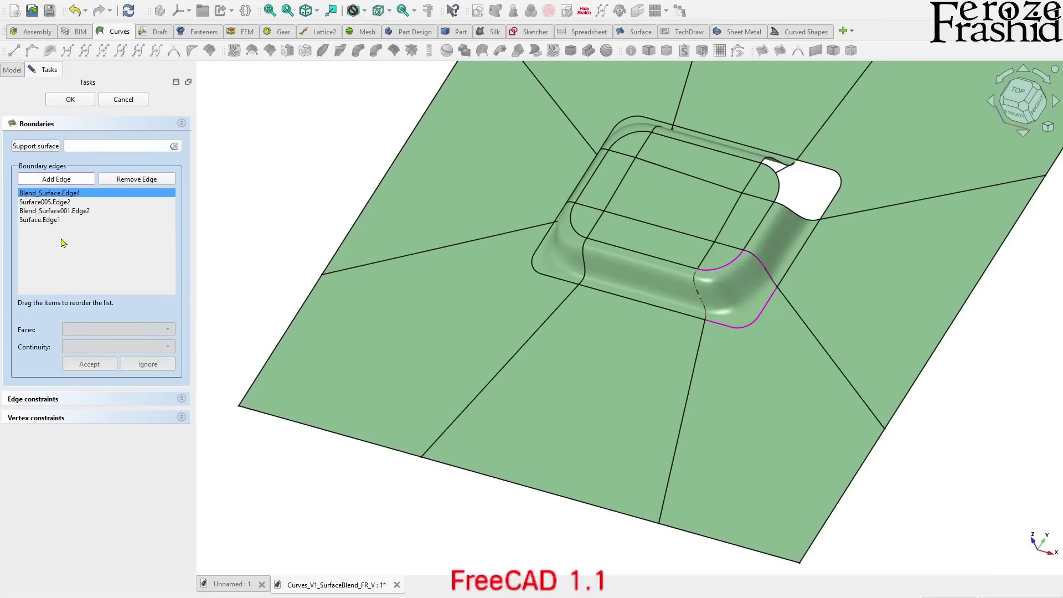
# - Constrain the Surface005.Edge2 boundary to Face1 with G1 continuity
pyautogui.click(62, 204)
pyautogui.click(102, 331)
pyautogui.click(100, 342)
pyautogui.click(100, 347)
pyautogui.click(92, 360)
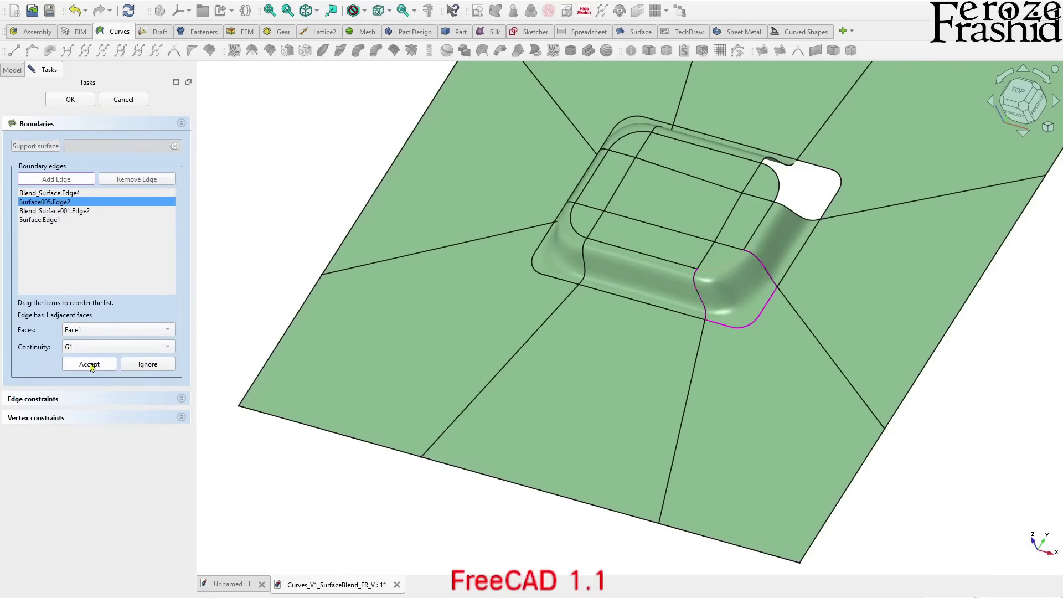
pyautogui.click(90, 365)
# - Constrain the Blend_Surface001.Edge2 boundary to Face1 with G1 continuity
pyautogui.click(73, 212)
pyautogui.click(82, 330)
pyautogui.click(88, 342)
pyautogui.click(90, 347)
pyautogui.click(90, 360)
pyautogui.click(89, 364)
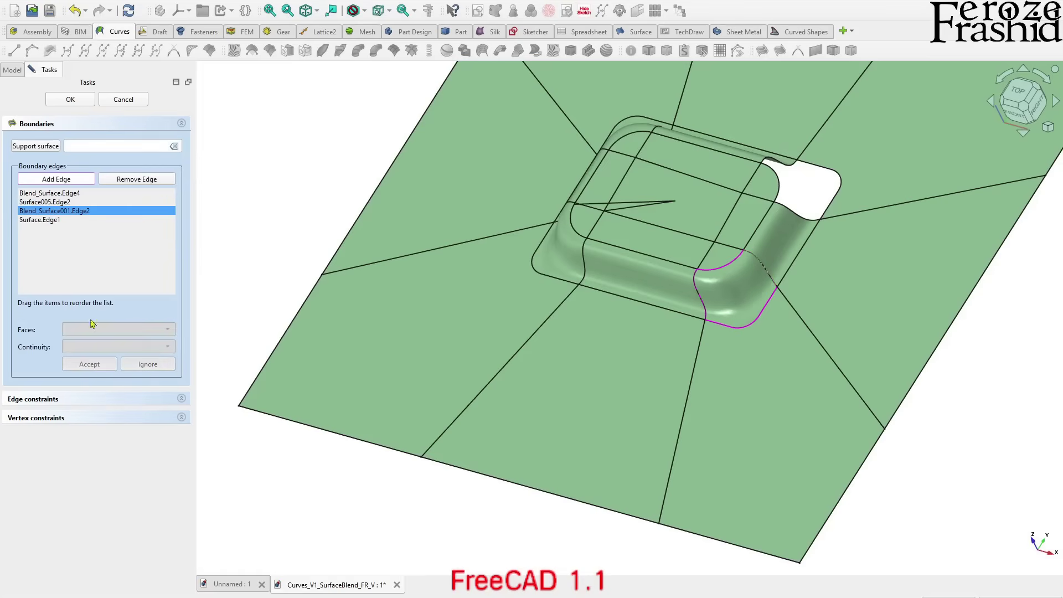
# - Constrain the Surface.Edge1 boundary to Face1 with G1 continuity and finish the Filling surface
pyautogui.click(56, 220)
pyautogui.click(81, 331)
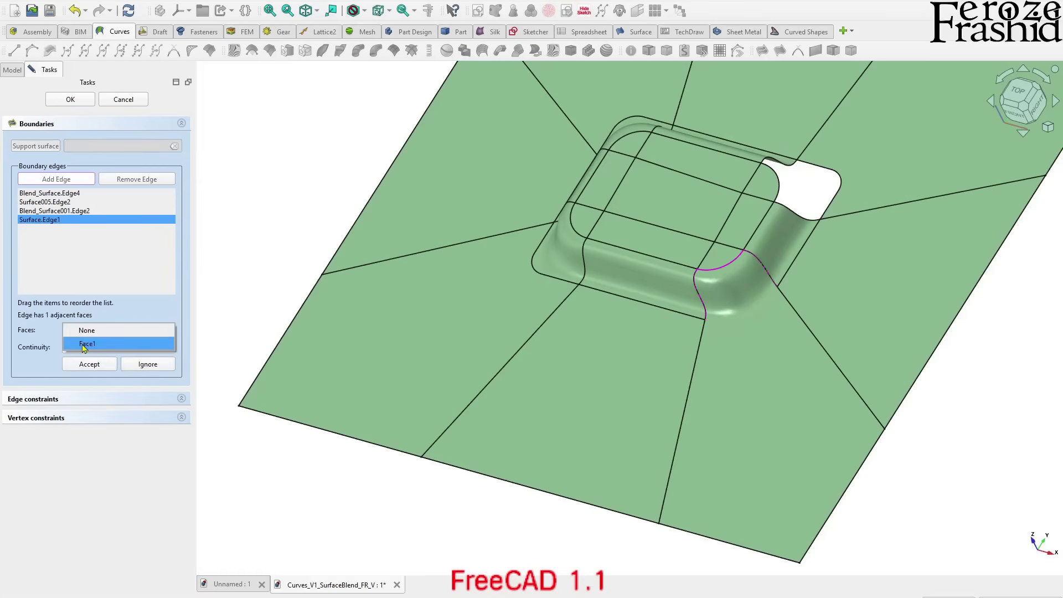
pyautogui.click(83, 343)
pyautogui.click(83, 347)
pyautogui.click(83, 361)
pyautogui.click(87, 361)
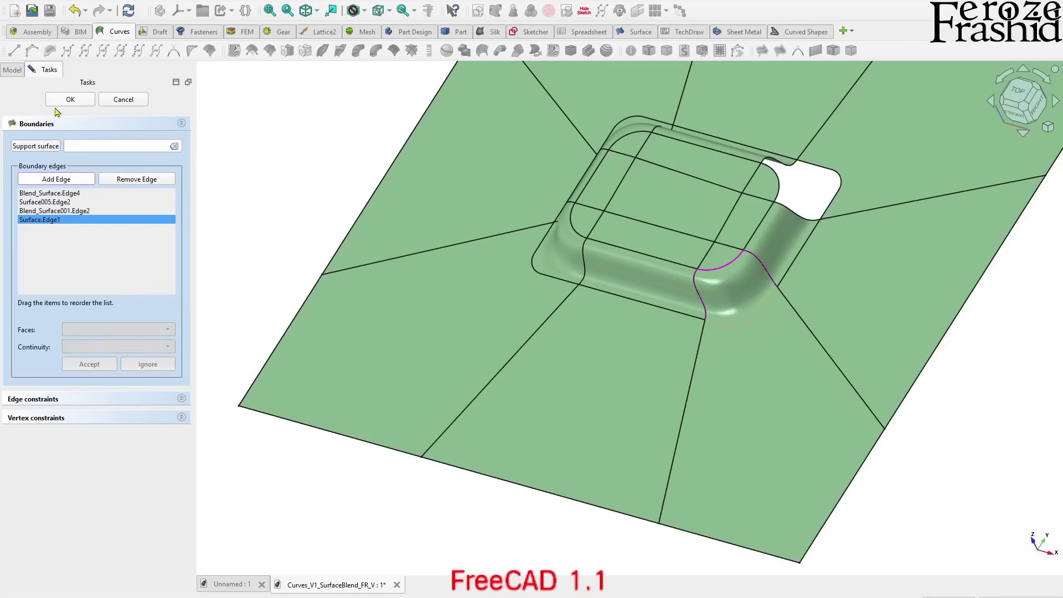
pyautogui.click(70, 99)
# - Fill the last corner gap with a Filling surface bounded by Surface006.Edge3, Blend_Surface002.Edge2, Surface001.Edge1 and Blend_Surface001.Edge4
pyautogui.moveTo(496, 417); pyautogui.dragTo(725, 365, button='middle')
pyautogui.scroll(5, 726, 366)
pyautogui.click(653, 299)
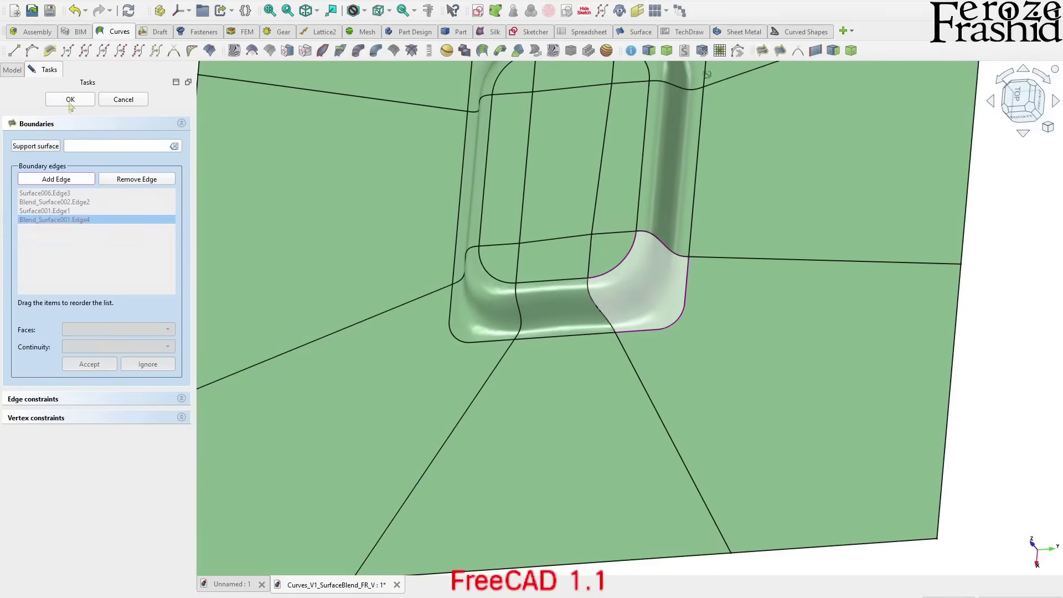
pyautogui.click(70, 99)
# - Examine the four filled corners and the blended sides of the finished model from several angles
pyautogui.scroll(-5, 609, 332)
pyautogui.click(918, 351)
pyautogui.moveTo(919, 351); pyautogui.dragTo(699, 510, button='middle')
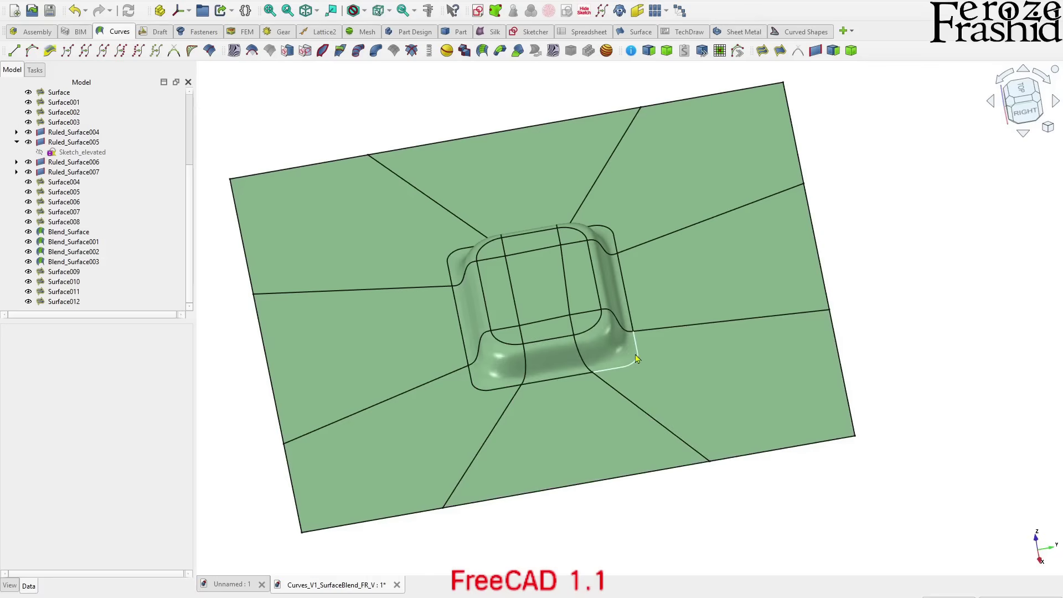
pyautogui.moveTo(623, 360); pyautogui.dragTo(599, 407, button='middle')
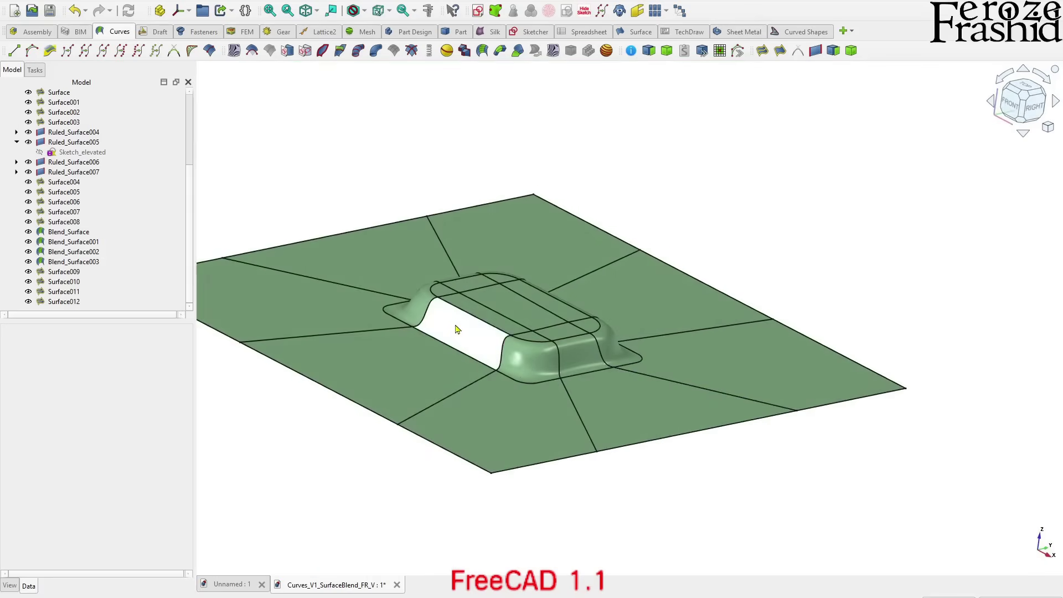
pyautogui.moveTo(451, 348); pyautogui.dragTo(603, 430, button='middle')
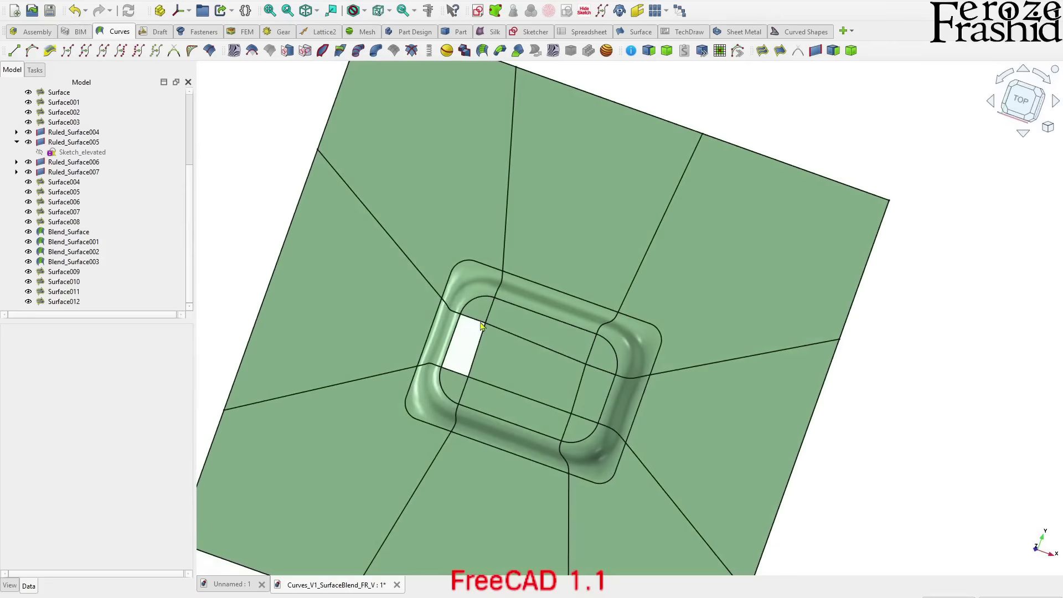
pyautogui.moveTo(489, 345); pyautogui.dragTo(764, 347, button='middle')
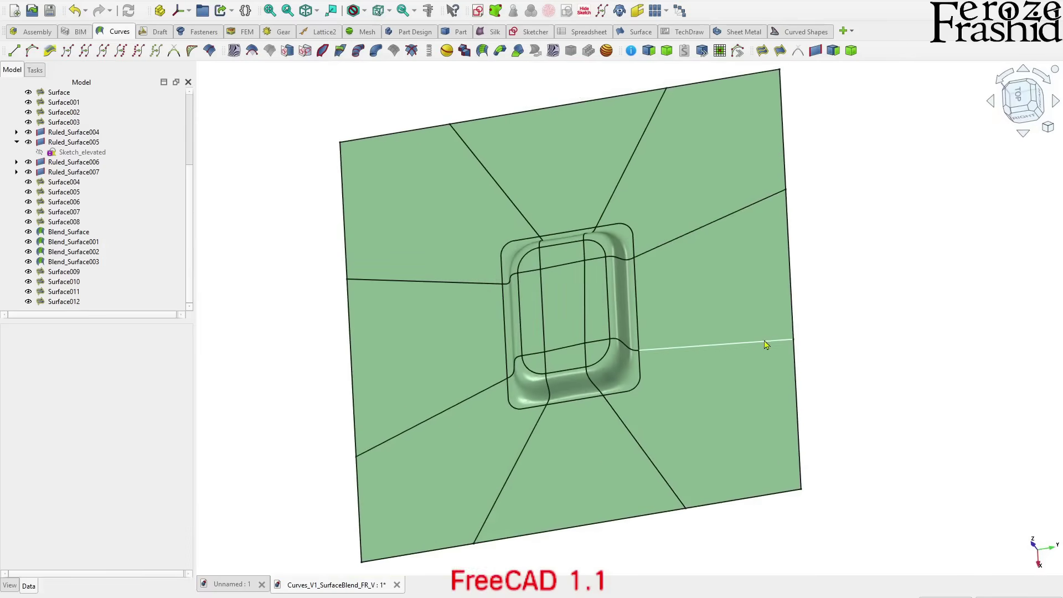
pyautogui.moveTo(872, 355); pyautogui.dragTo(875, 330, button='middle')
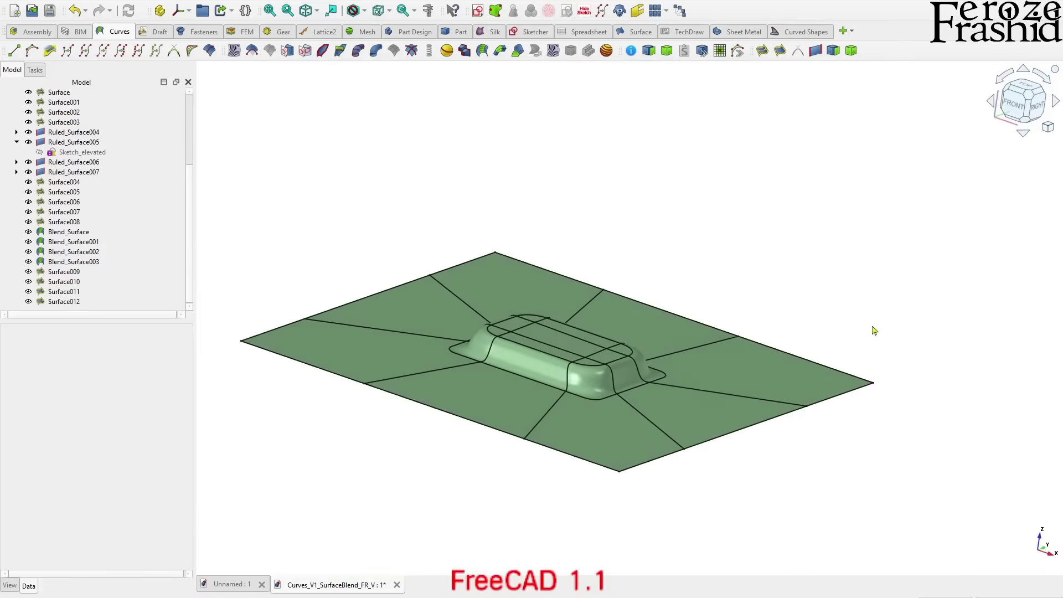
pyautogui.moveTo(626, 474); pyautogui.dragTo(447, 103, button='middle')
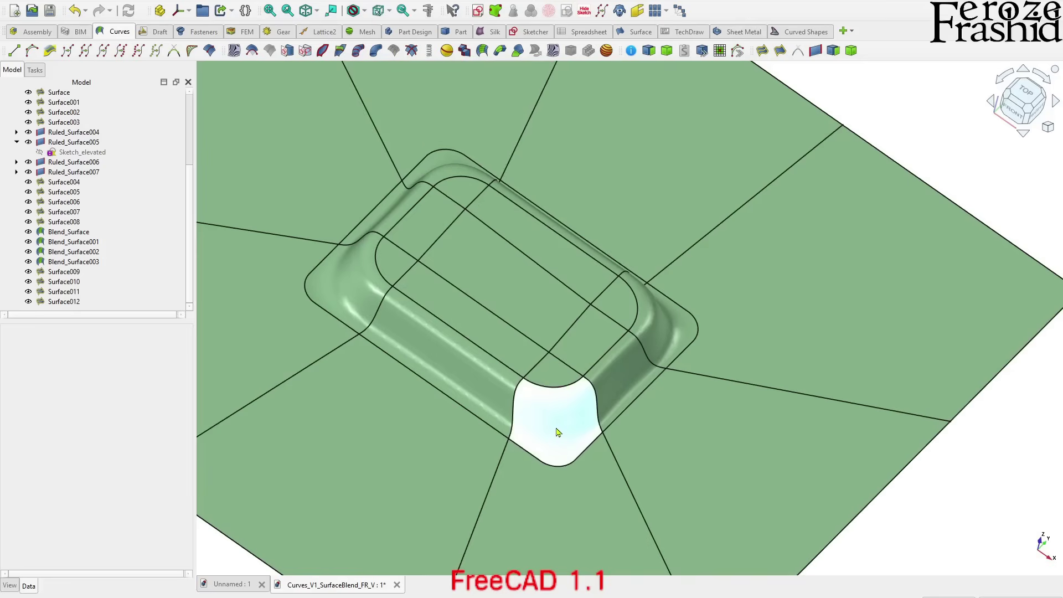
pyautogui.moveTo(496, 369); pyautogui.dragTo(565, 455, button='middle')
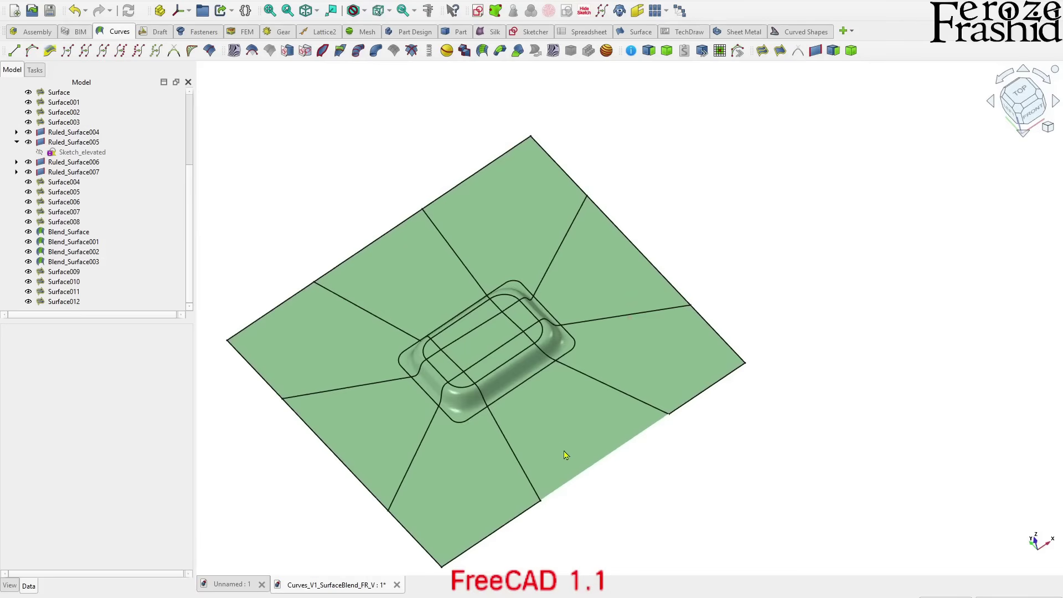
pyautogui.moveTo(581, 408); pyautogui.dragTo(658, 464, button='middle')
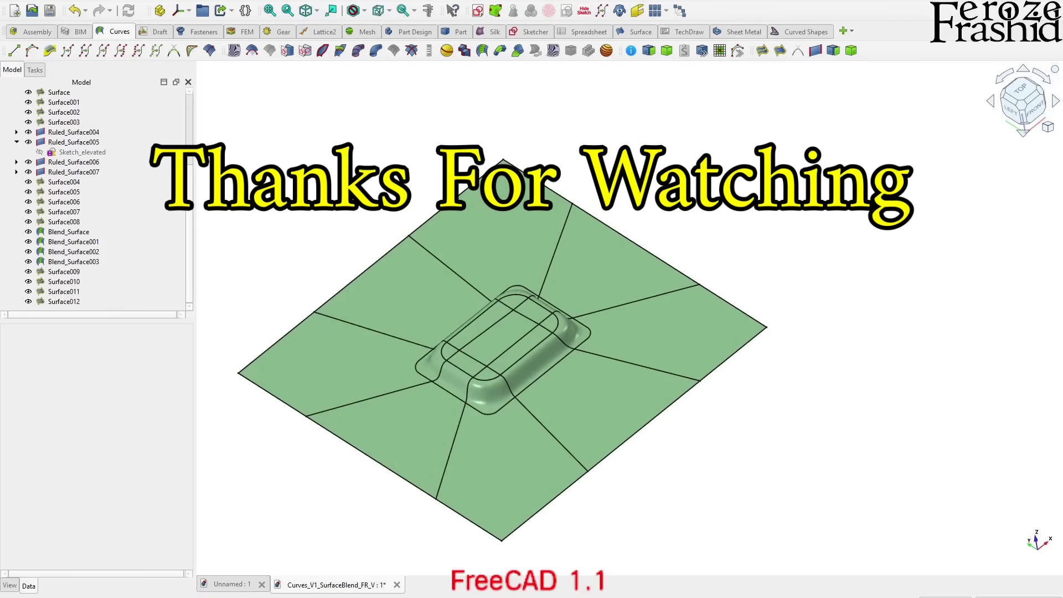